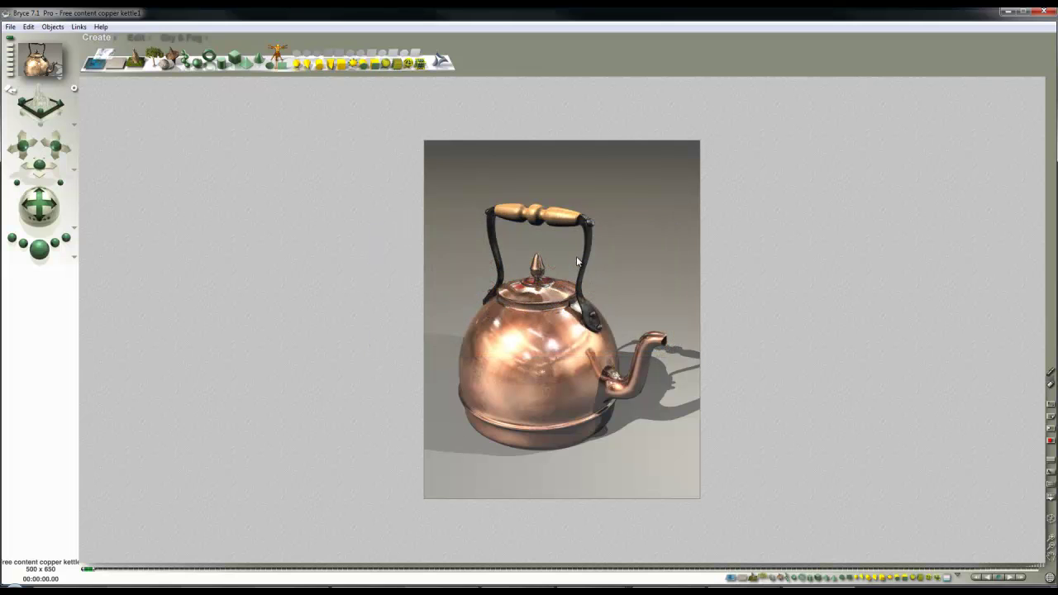
Select the Kettle body mesh and then the Handle wood mesh from the overlapping objects in the kettle group.
left_click(575, 257)
right_click(555, 286)
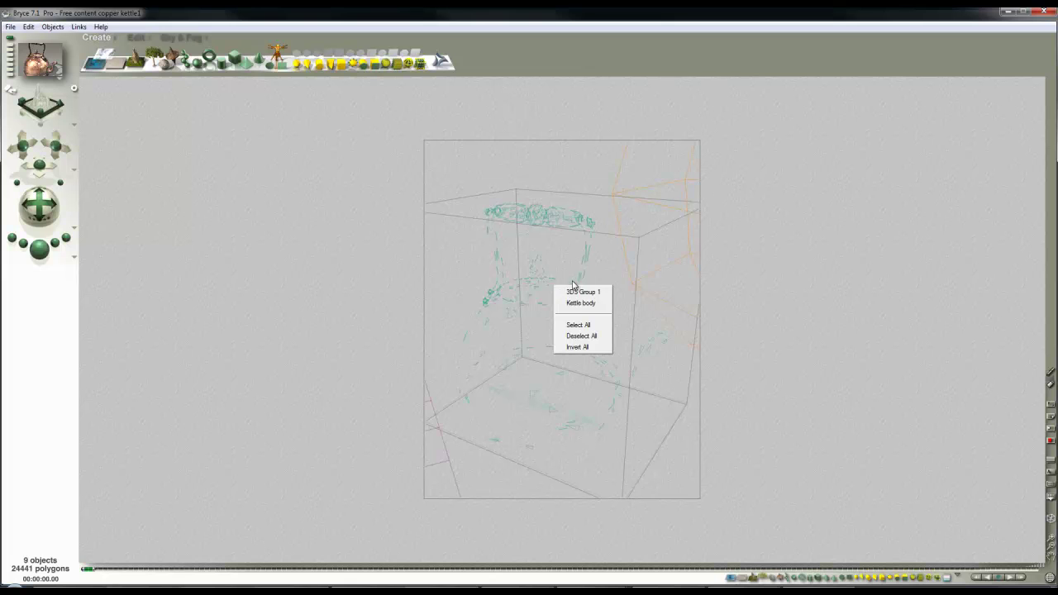
left_click(581, 304)
right_click(570, 222)
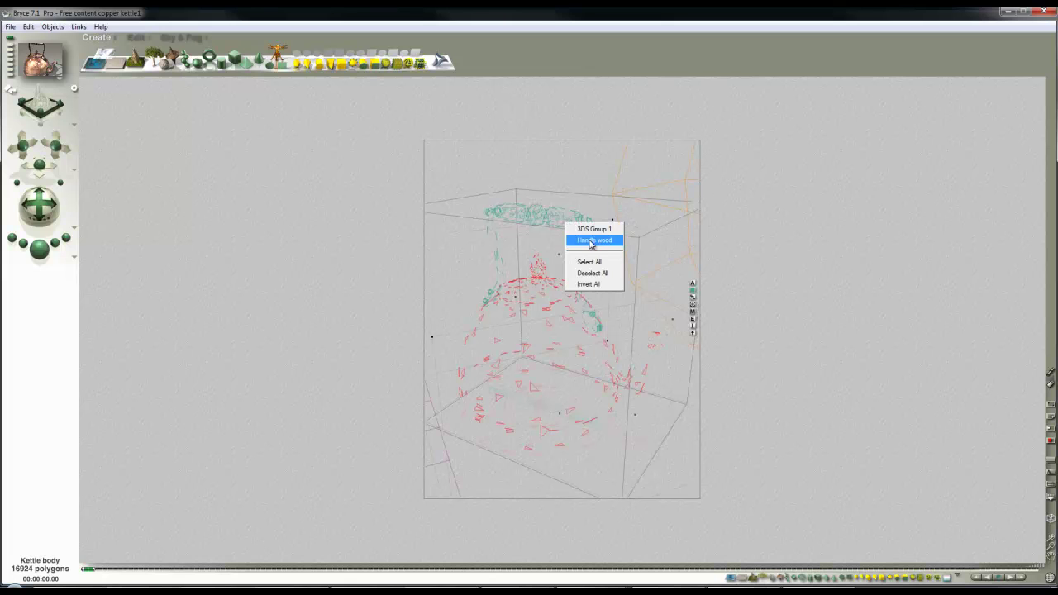
left_click(587, 239)
Recolour component 1 of the kettle's copper base flat texture, using pale yellow and brown among its three colours.
left_click(693, 251)
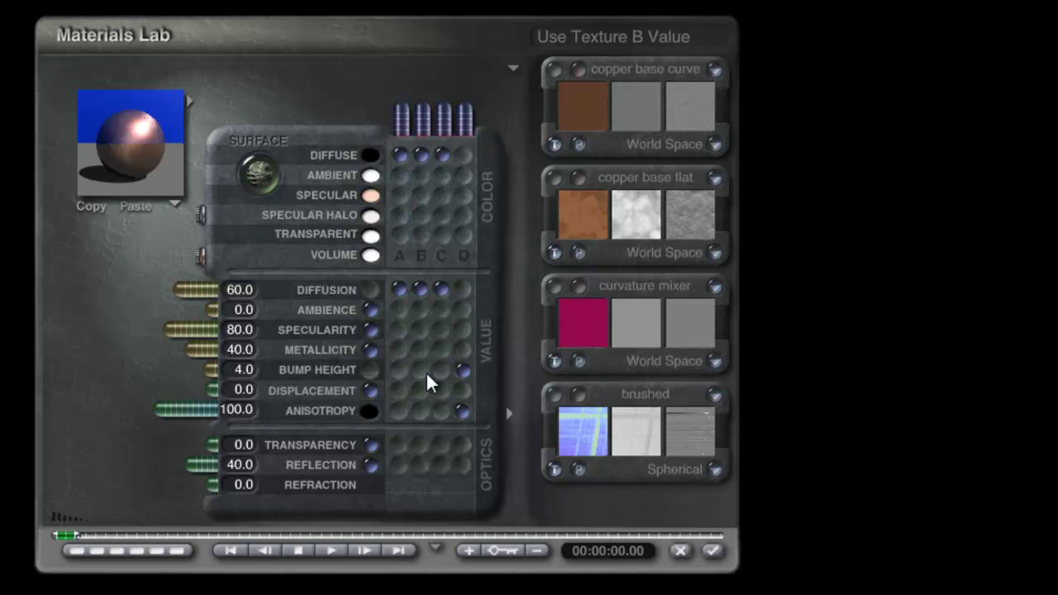
left_click(572, 190)
left_click_drag(122, 221, 246, 238)
left_click(117, 254)
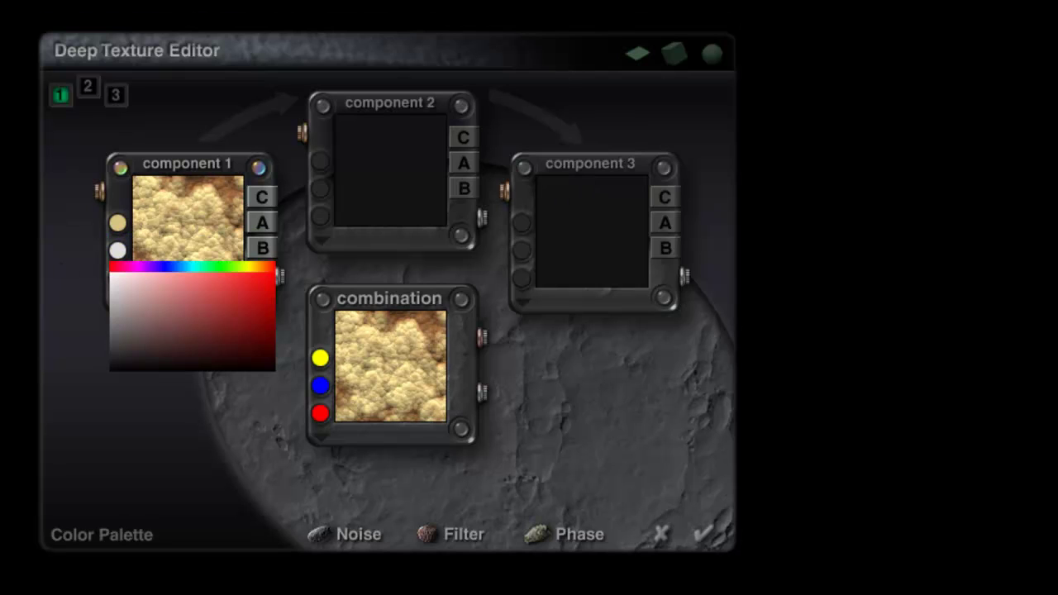
left_click(121, 269)
left_click(120, 274)
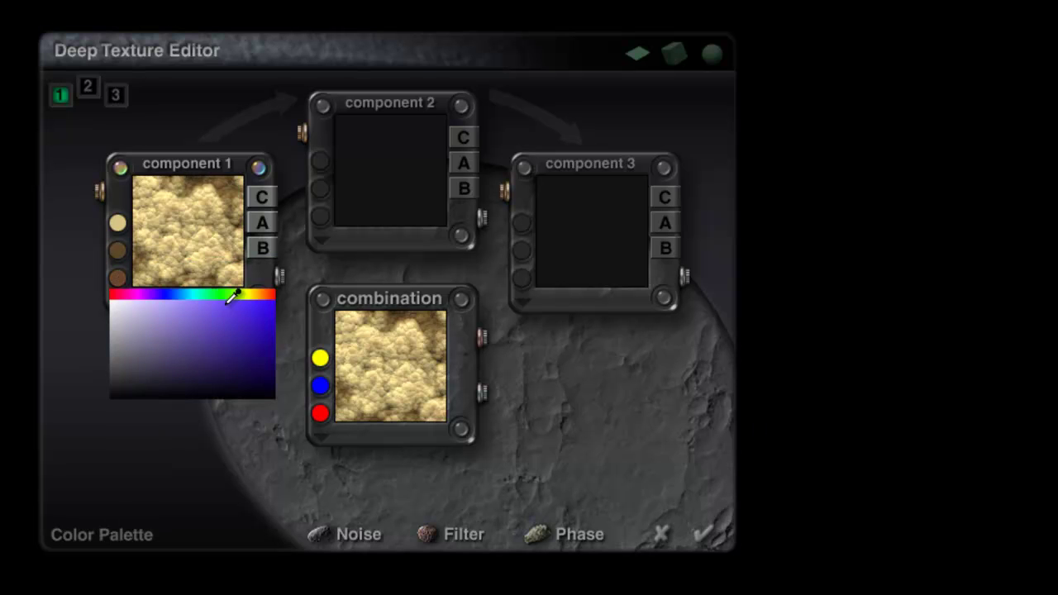
left_click(232, 295)
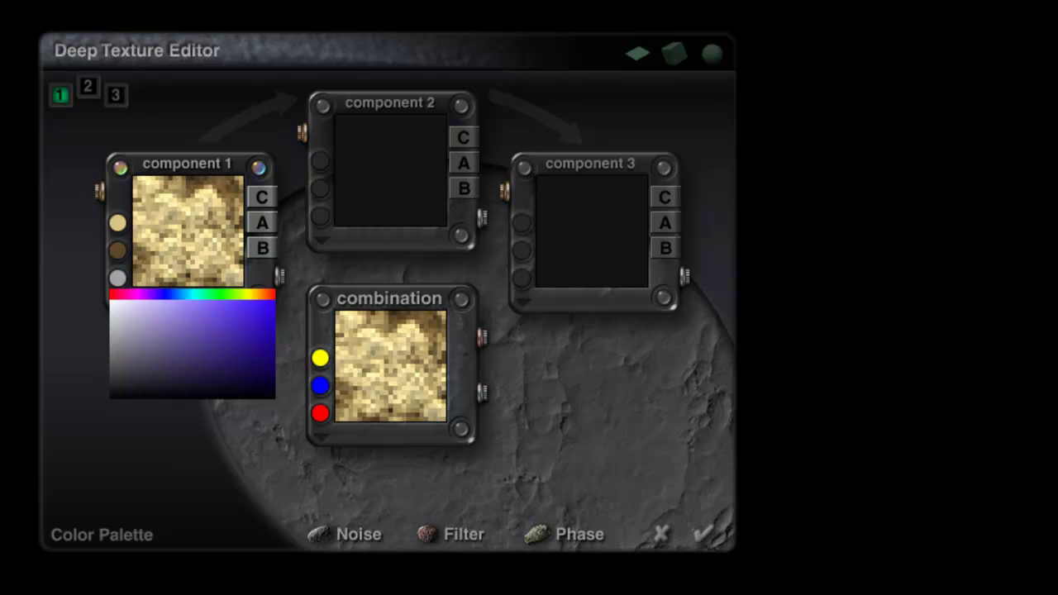
left_click(706, 533)
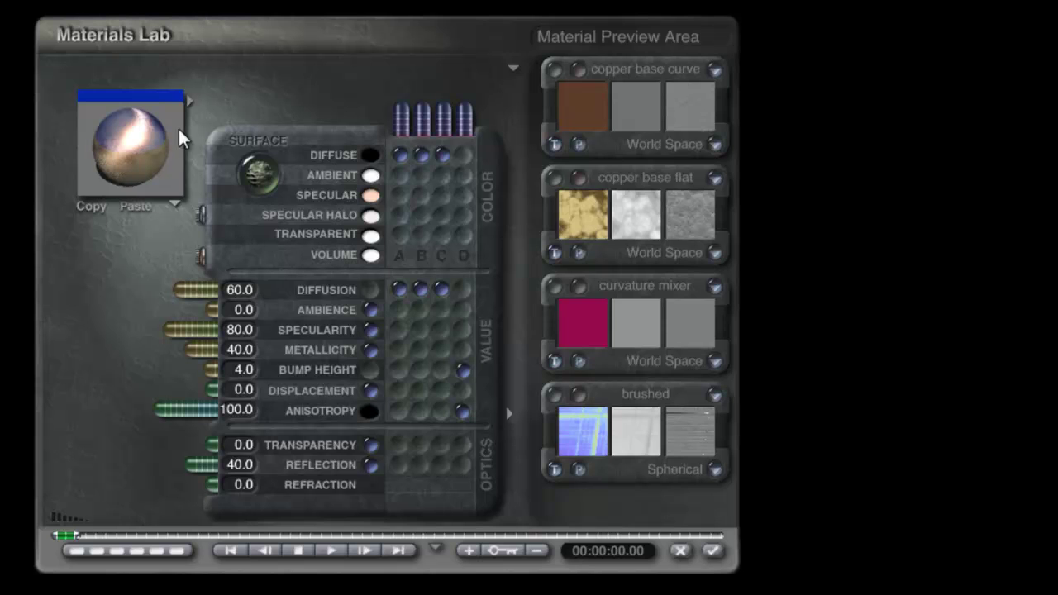
Set the copper material's reflection to 20 and accept the material changes.
left_click(240, 465)
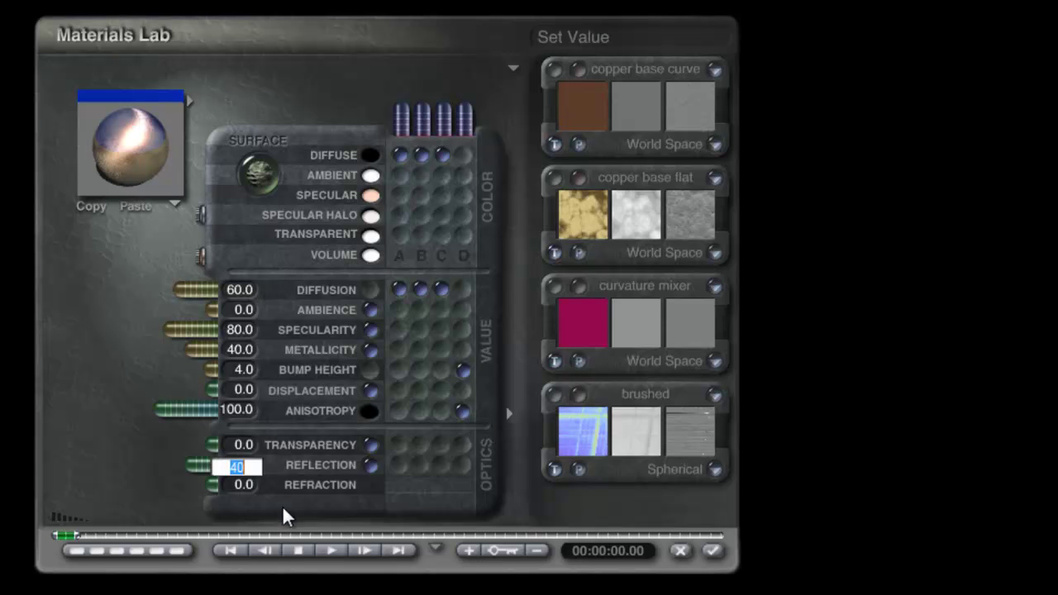
type("20")
key("Return")
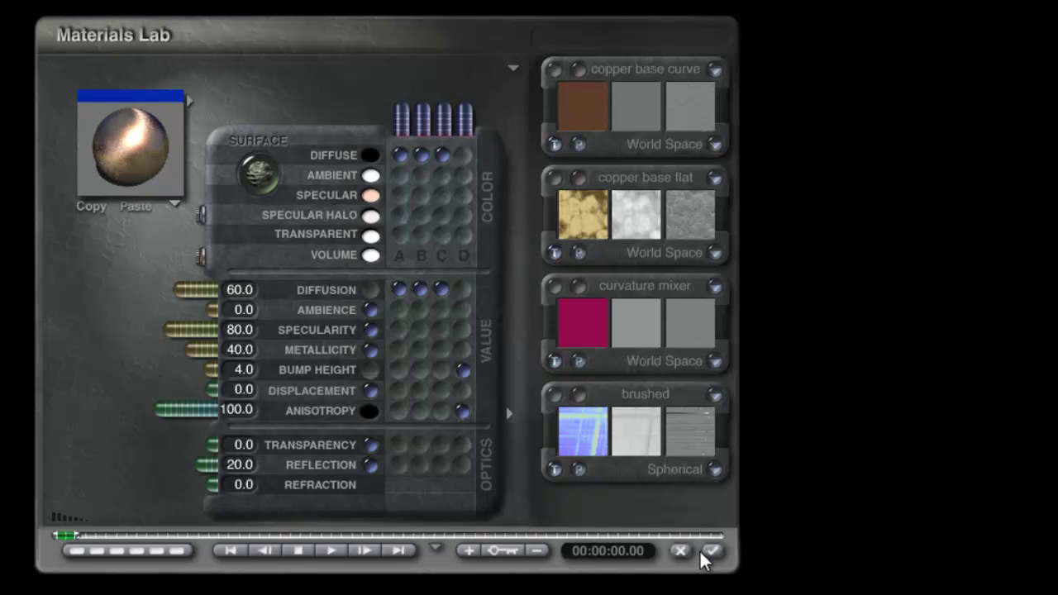
left_click(712, 551)
Replace the kettle handle's metal mesh with a sphere and move it away from the wooden handle.
right_click(440, 376)
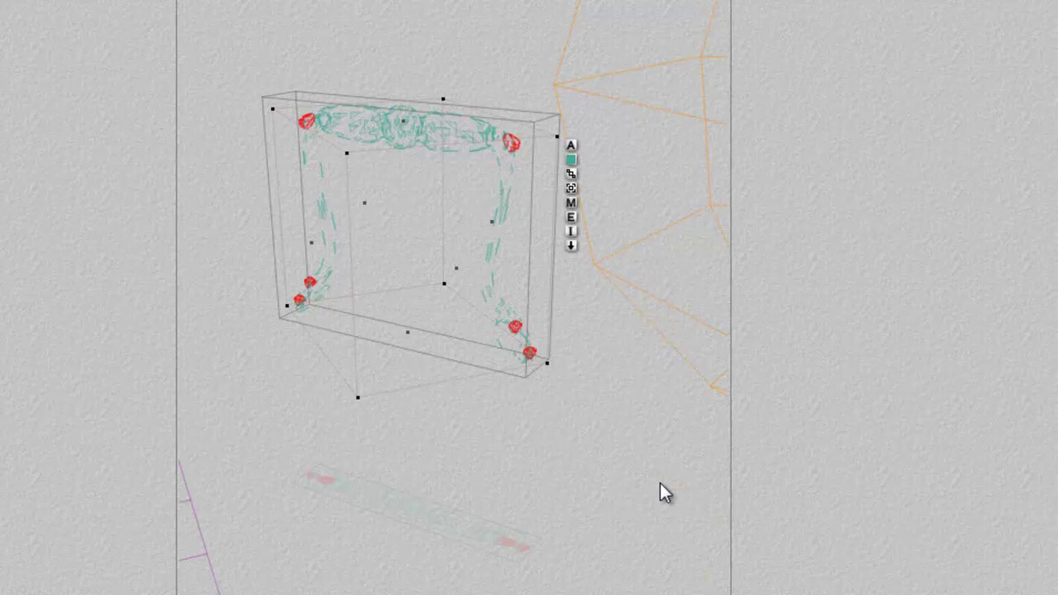
right_click(504, 207)
left_click(539, 243)
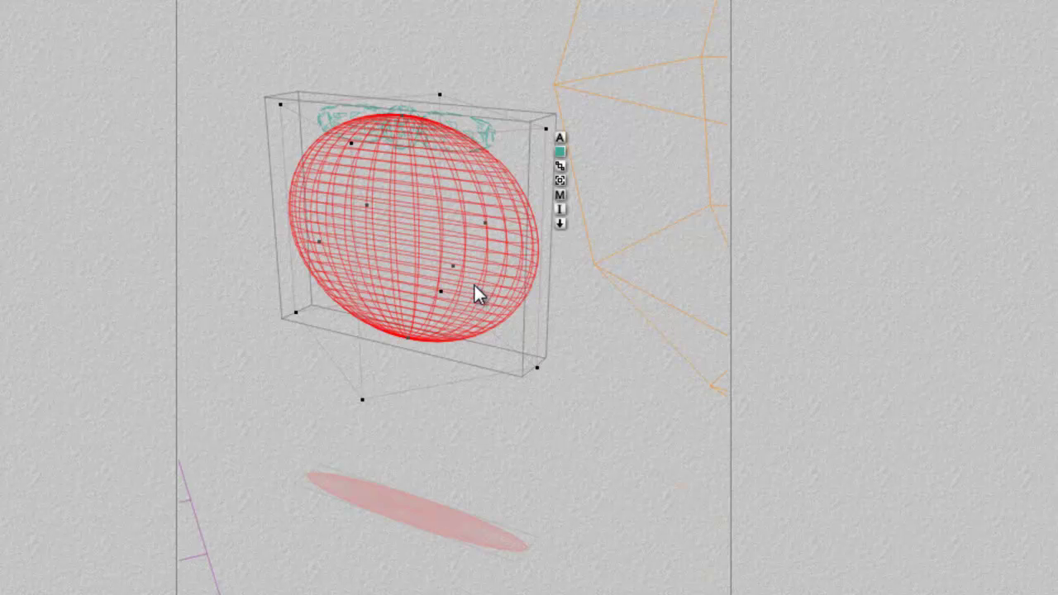
left_click(517, 353)
left_click(590, 198)
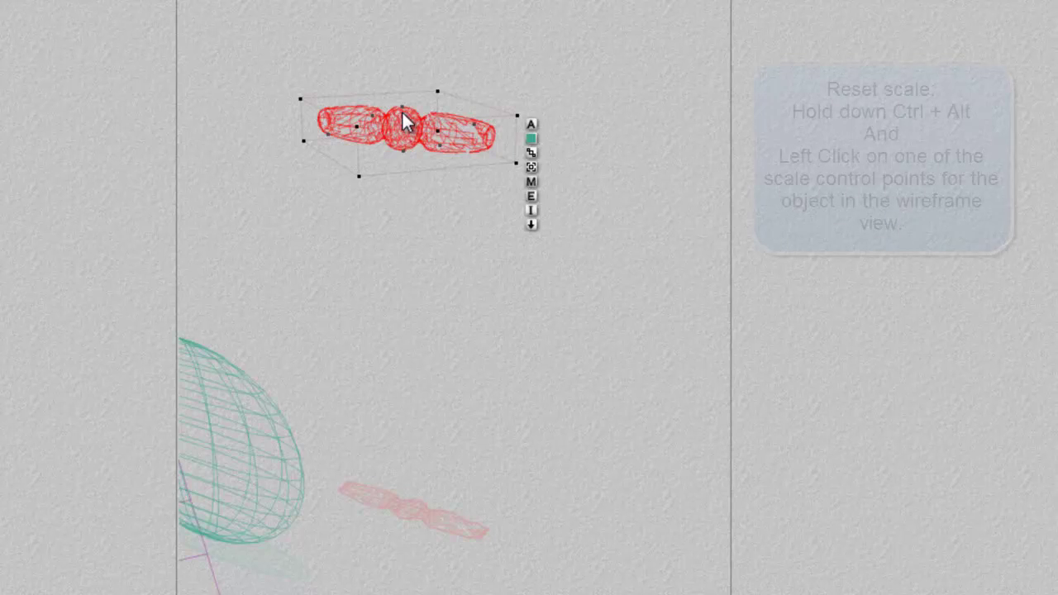
Reset the scale of the wooden handle, then shrink it uniformly to about 15 by 15 by 70 units.
left_click(402, 110, "ctrl+alt")
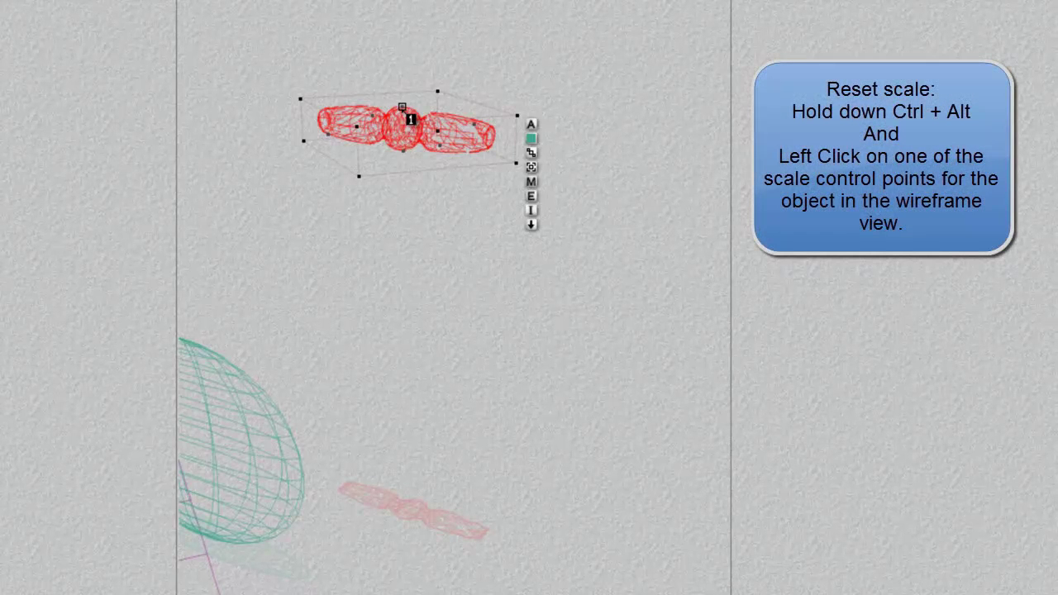
left_click_drag(385, 131, 353, 311)
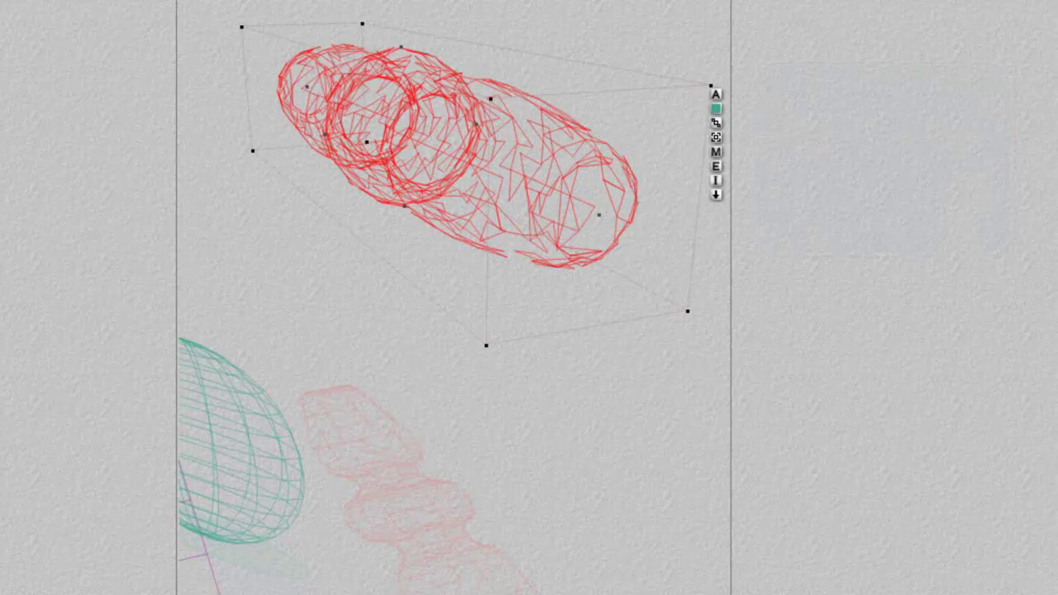
left_click_drag(687, 311, 622, 344)
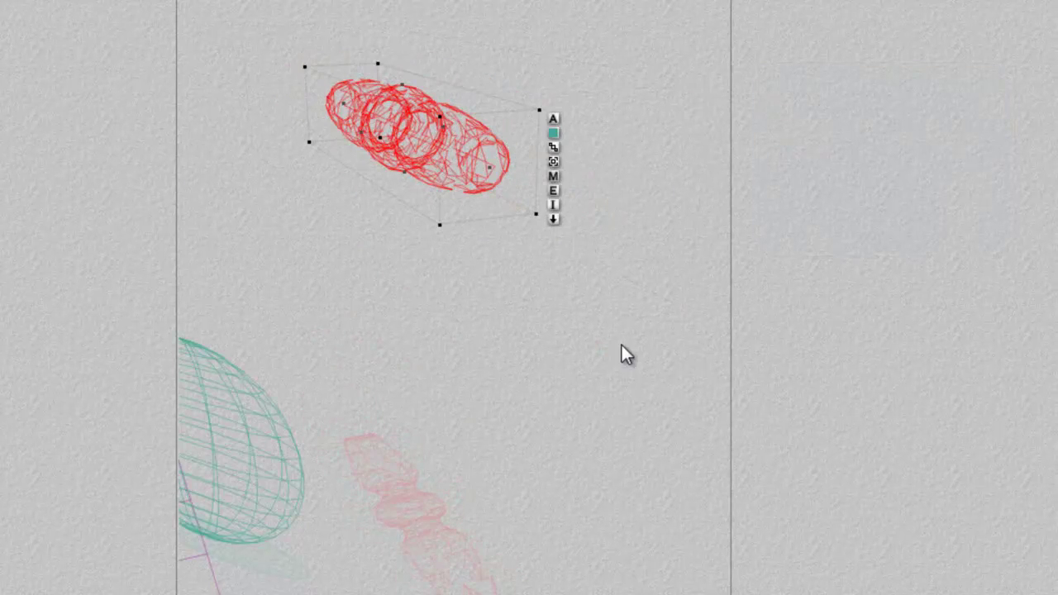
Land the wooden handle on the ground and set its origin to 0 in X and Z.
left_click(554, 218)
key("2")
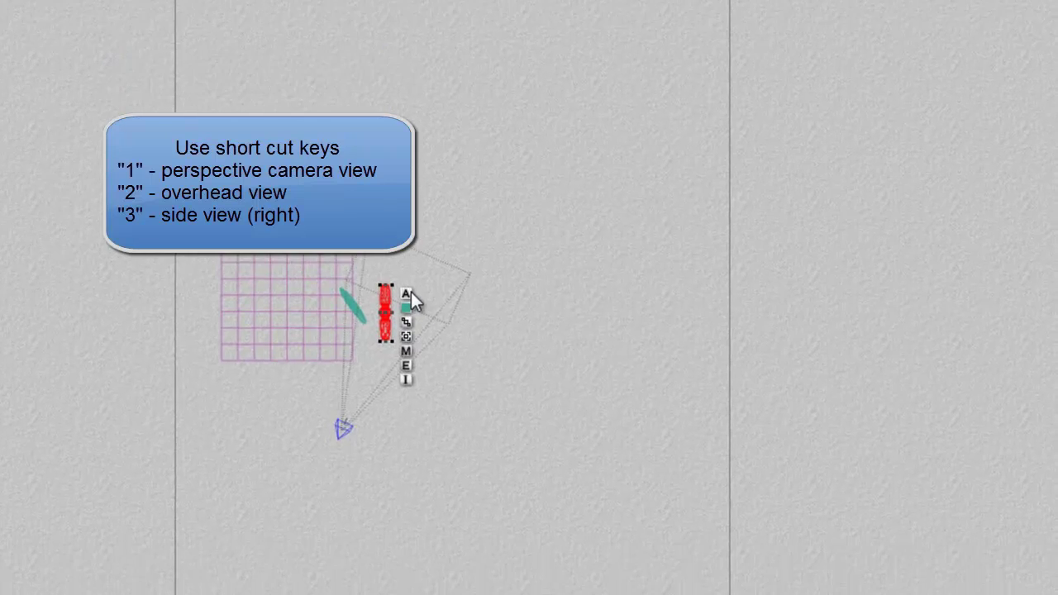
left_click(409, 355)
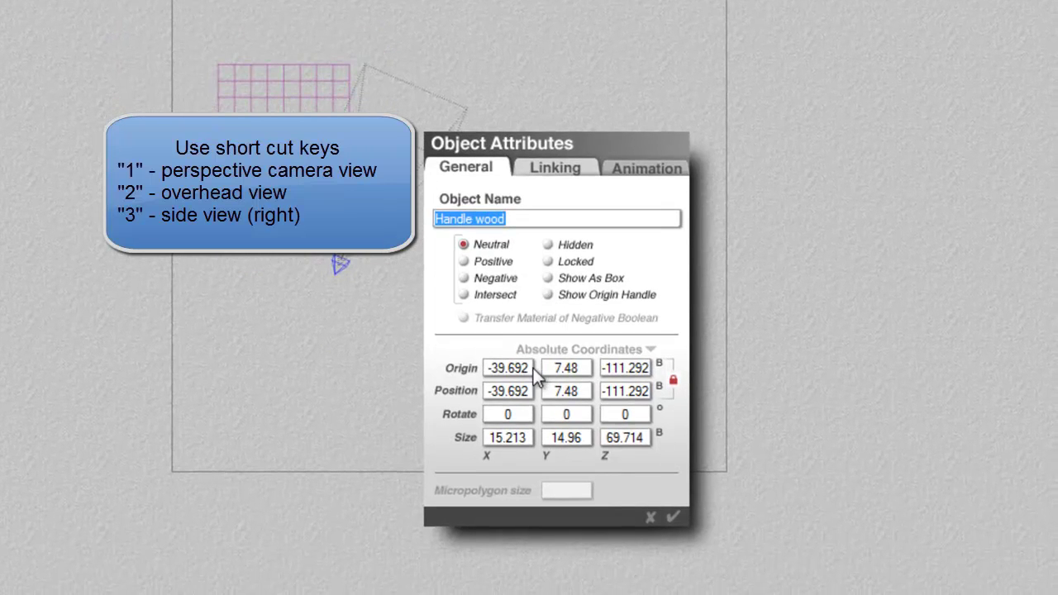
left_click(529, 368)
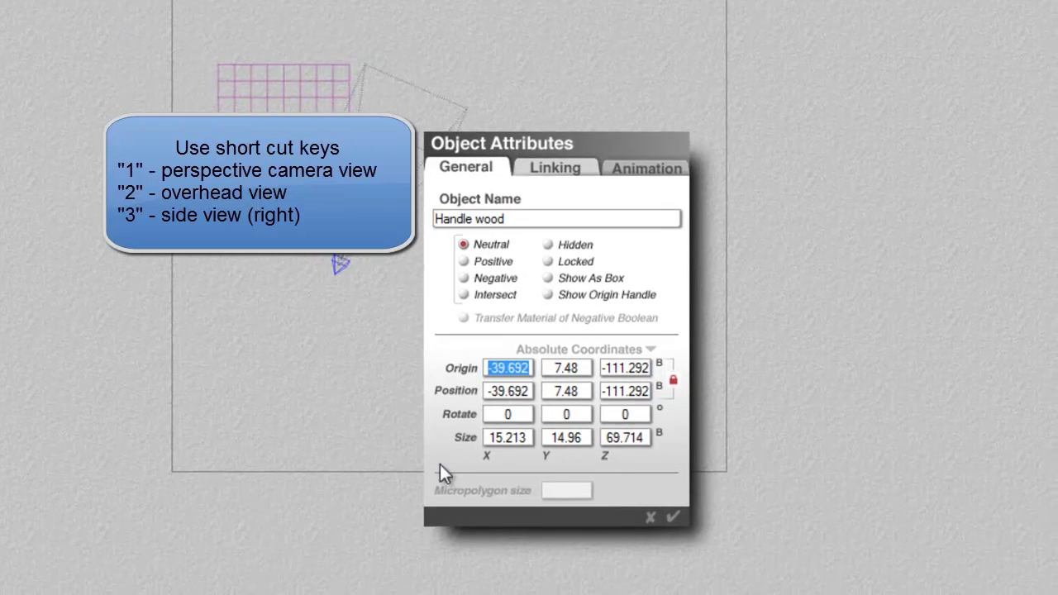
type("0")
left_click(644, 372)
type("0")
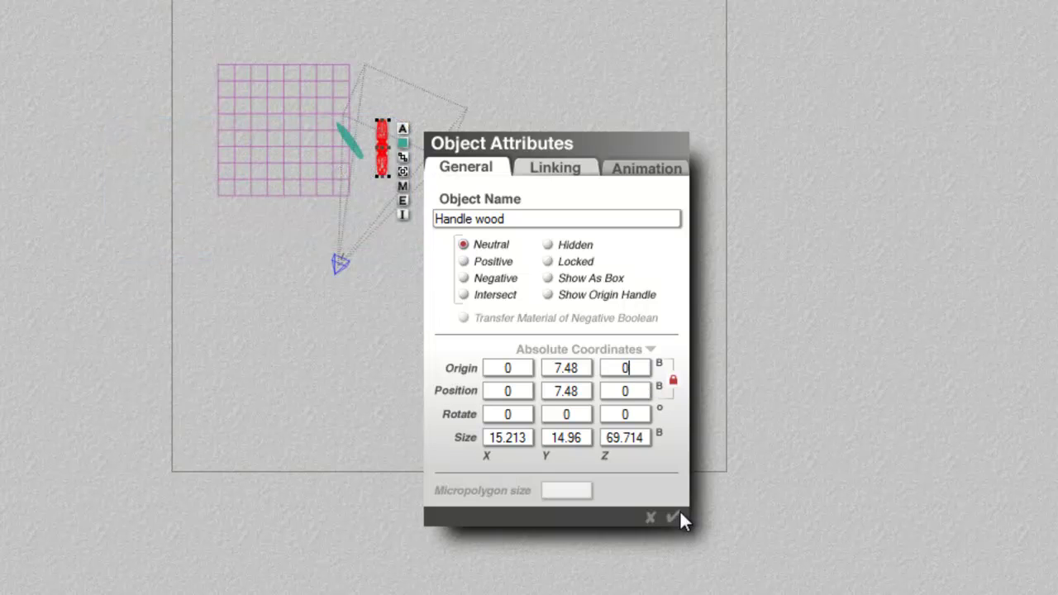
left_click(673, 516)
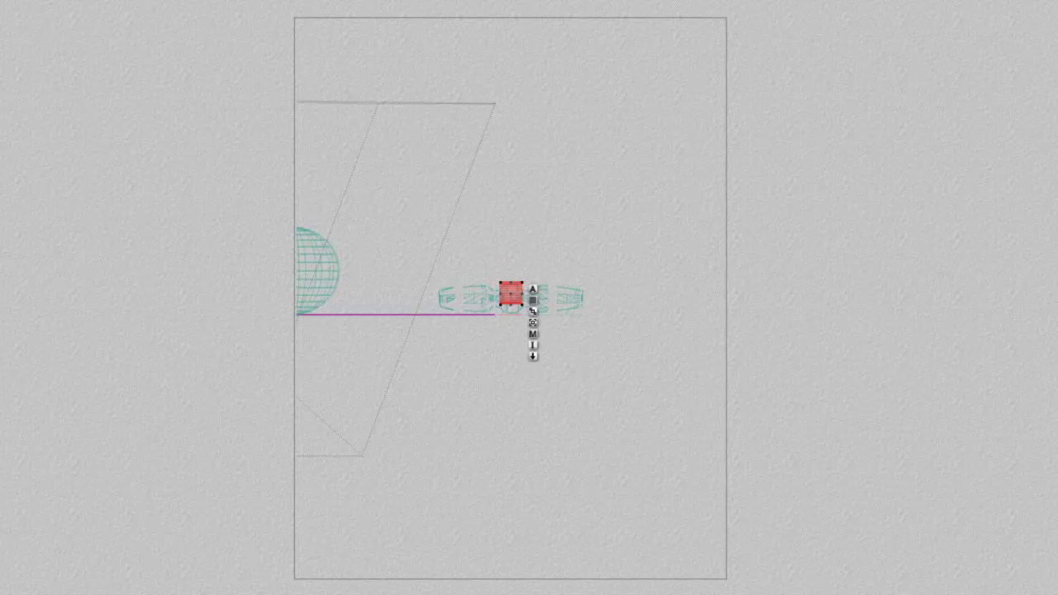
Land the new primitive at the centre of the wooden handle on the ground.
left_click(533, 357)
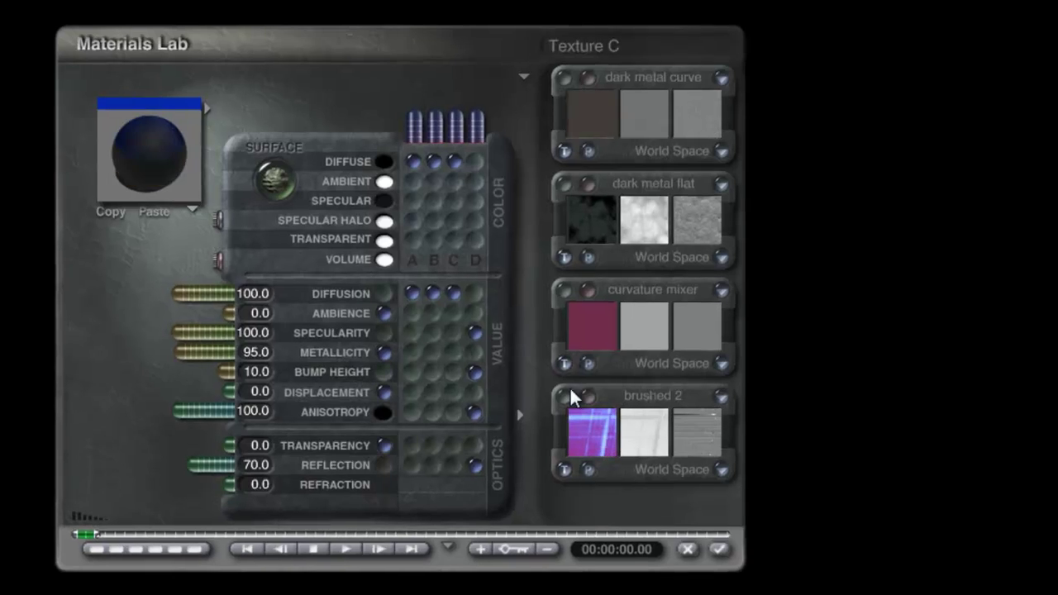
Limit the dark metal material's diffuse colour and diffusion value to texture B, dark metal flat, and accept it.
left_click(152, 173)
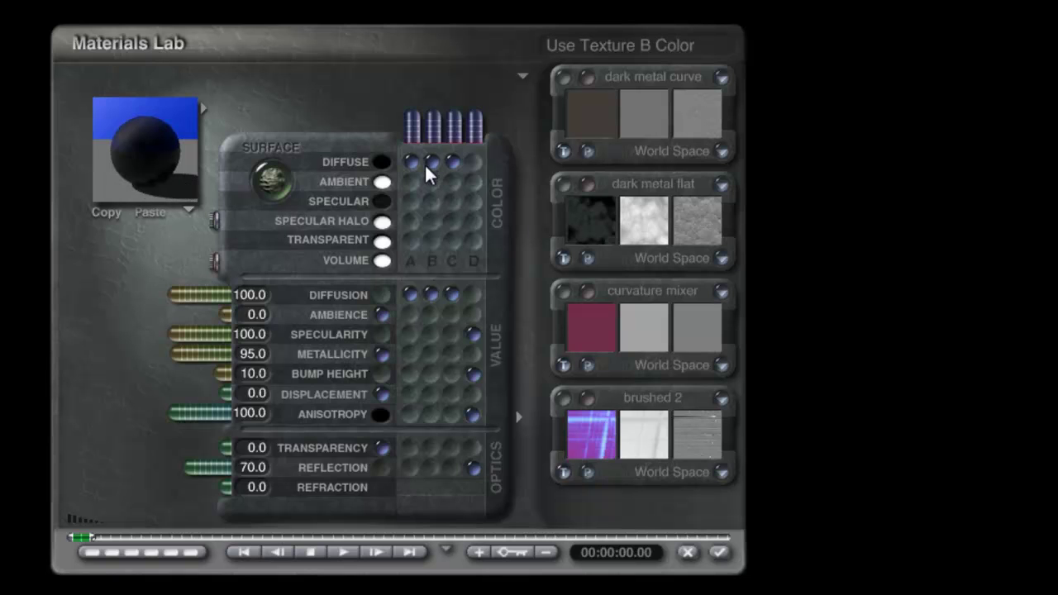
left_click(431, 294)
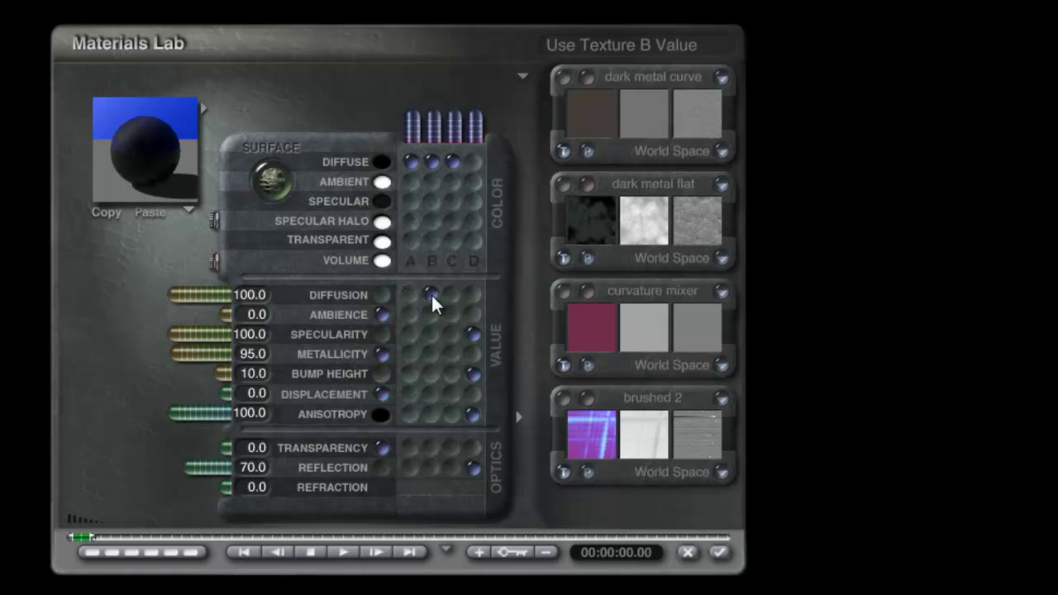
left_click(431, 161)
left_click(151, 168)
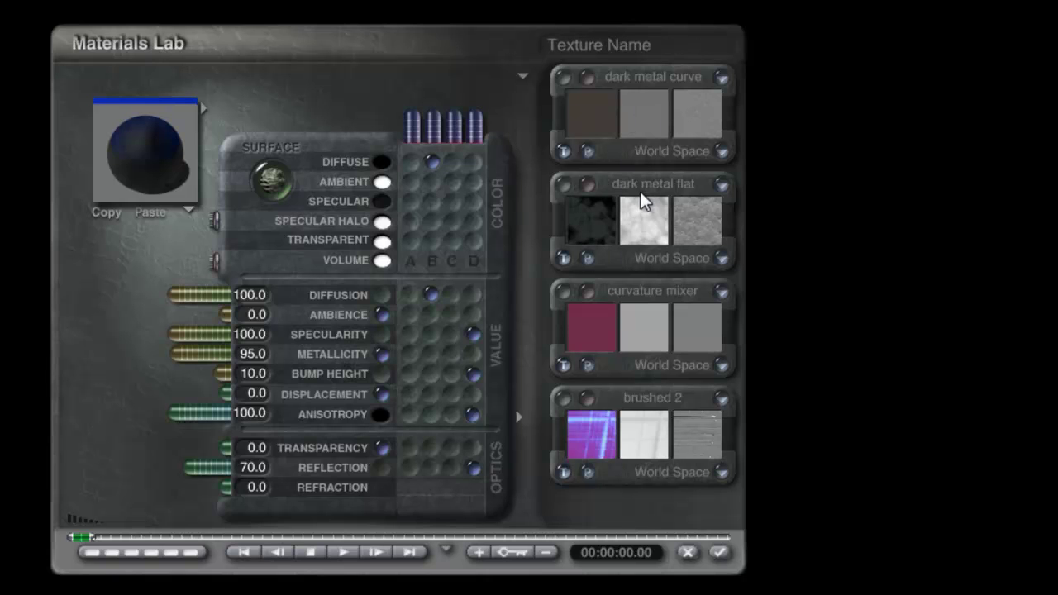
left_click(142, 143)
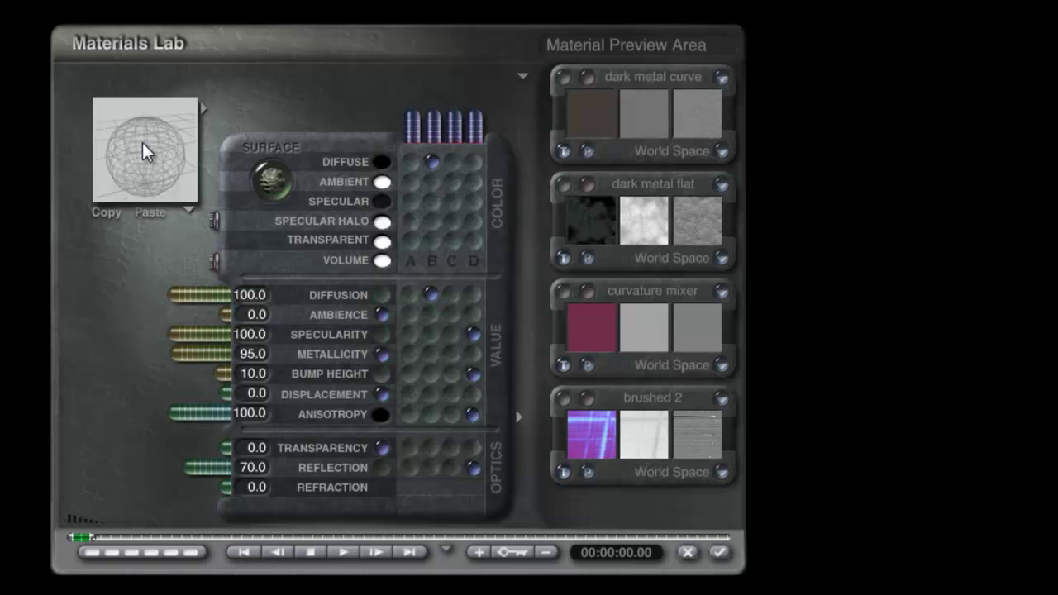
left_click(726, 556)
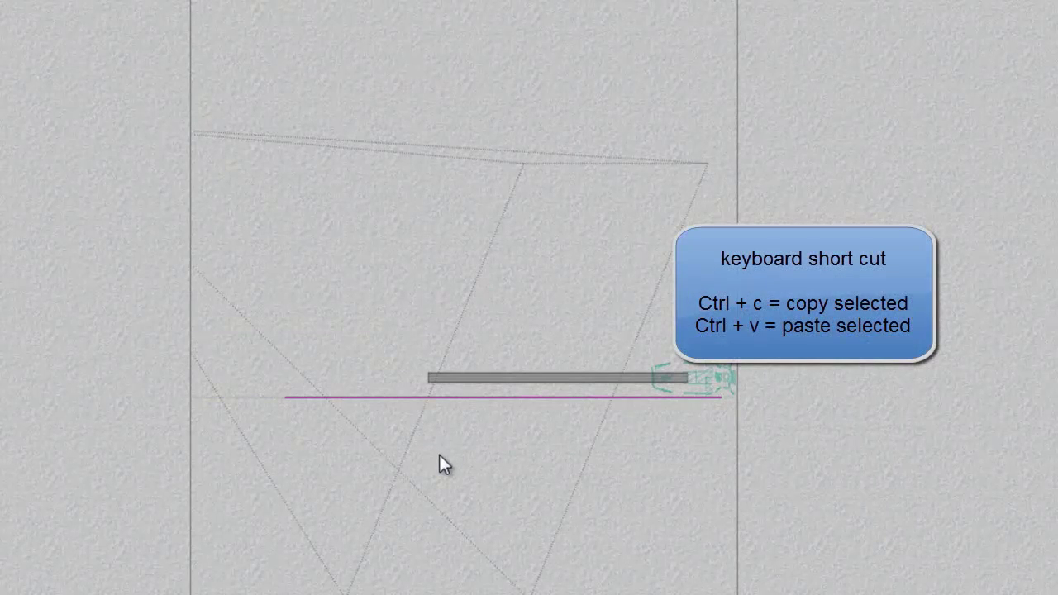
Duplicate Cylinder 1 in place by copying and pasting it.
right_click(526, 379)
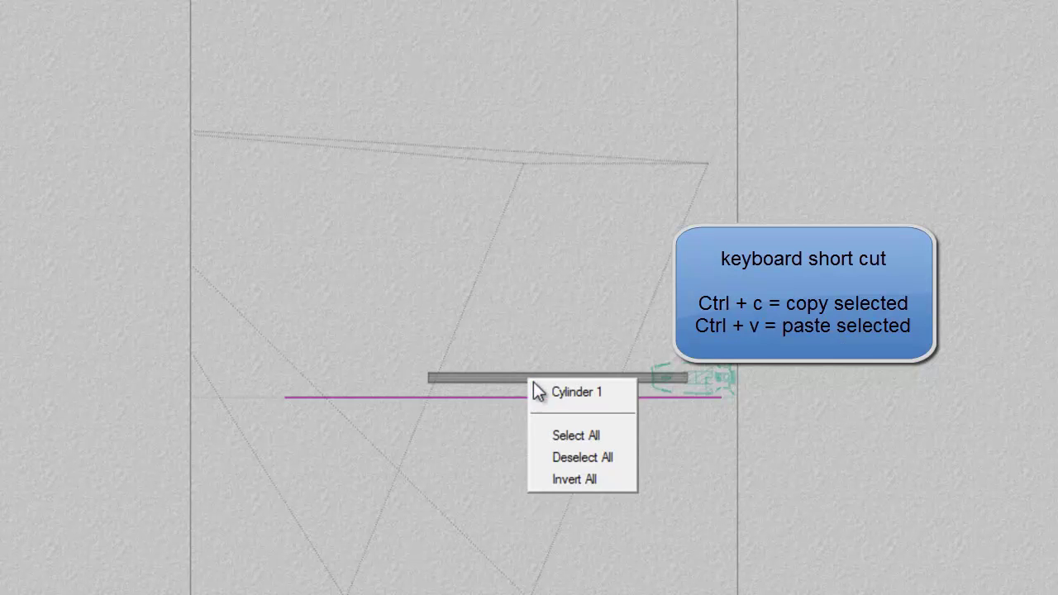
left_click(536, 385)
key("ctrl+c")
key("ctrl+v")
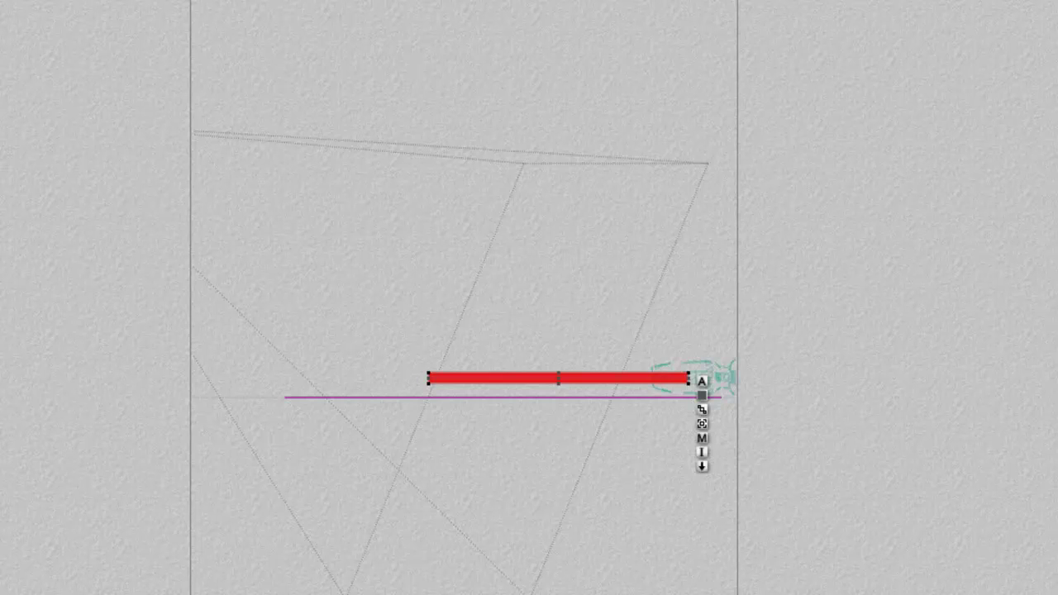
Move the copied cylinder along the original's axis past the end away from the wooden handle and shorten it.
left_click_drag(537, 380, 383, 379)
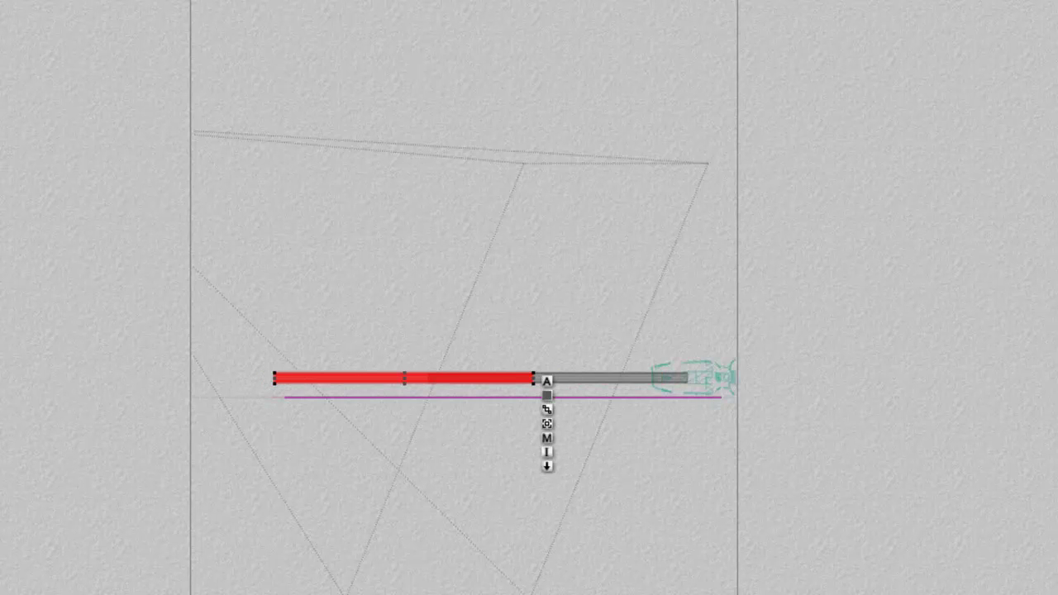
left_click_drag(534, 378, 406, 378)
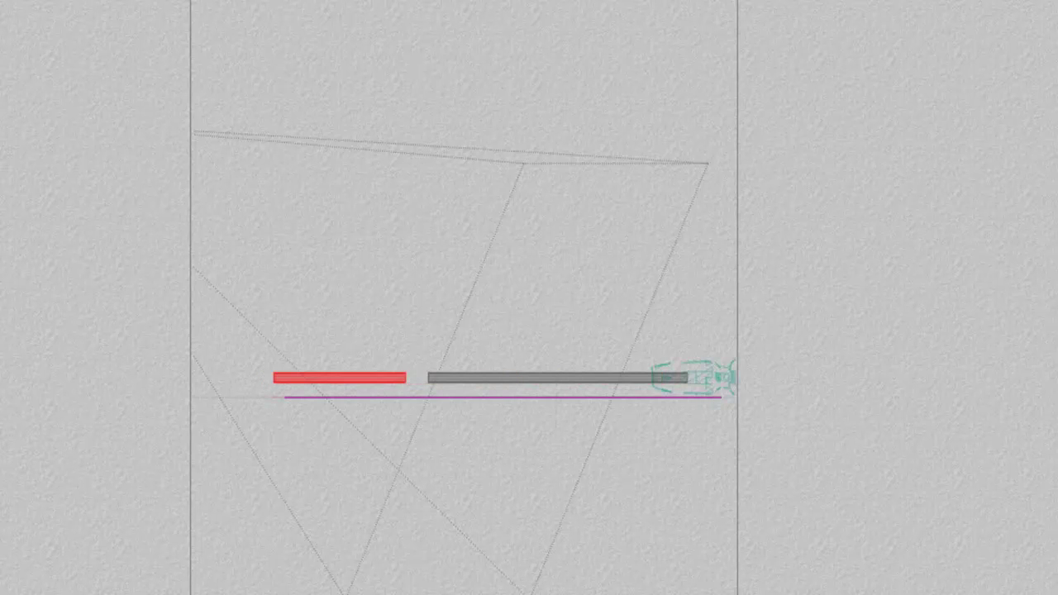
left_click(351, 378)
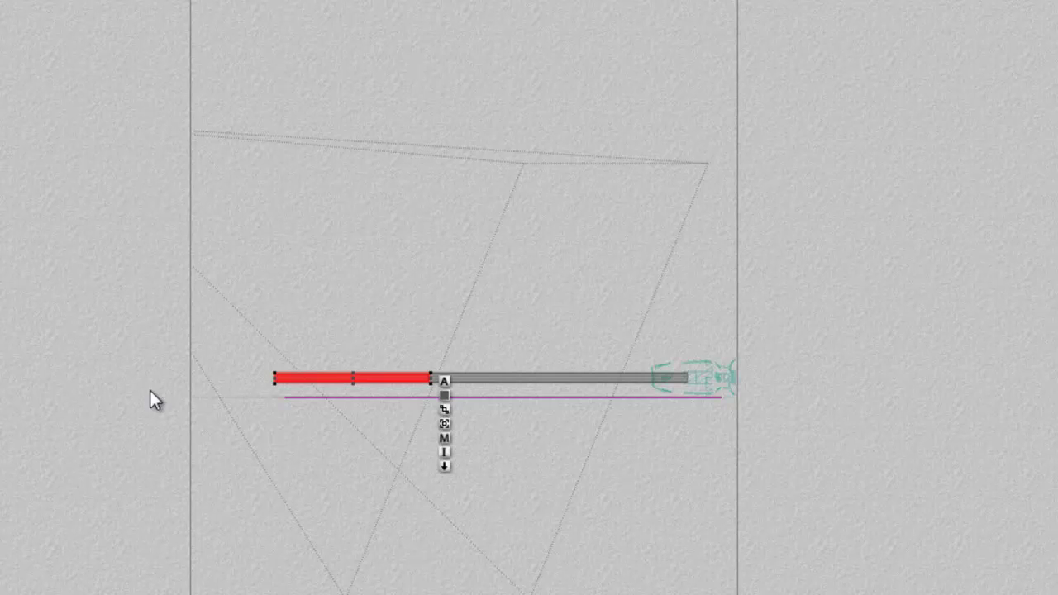
left_click_drag(279, 379, 334, 380)
Preview the material on the current selection, set its ambient colour to orange and assign texture C to its ambience.
key("1")
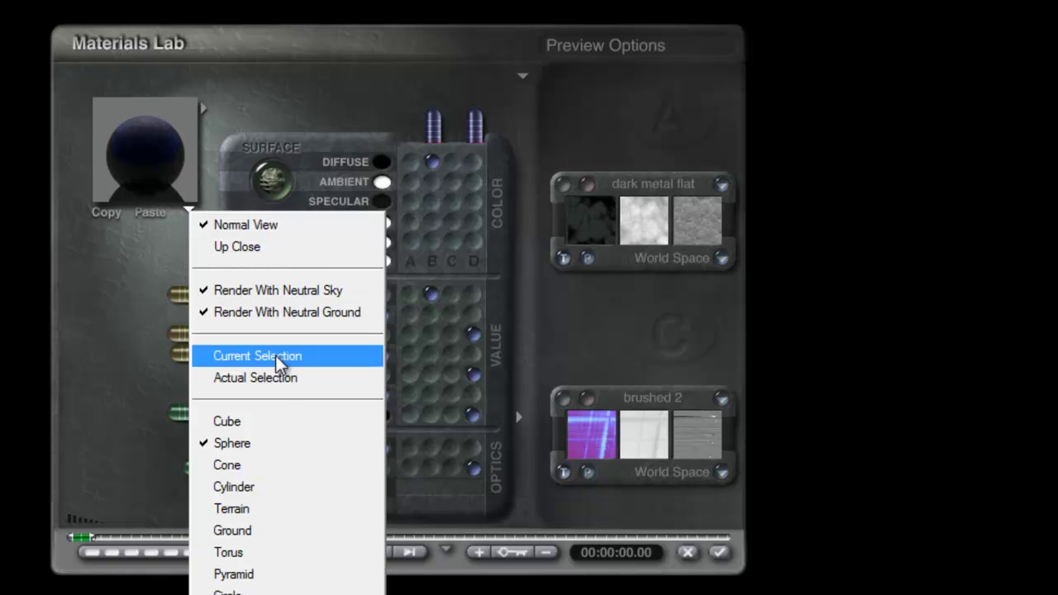
left_click(275, 355)
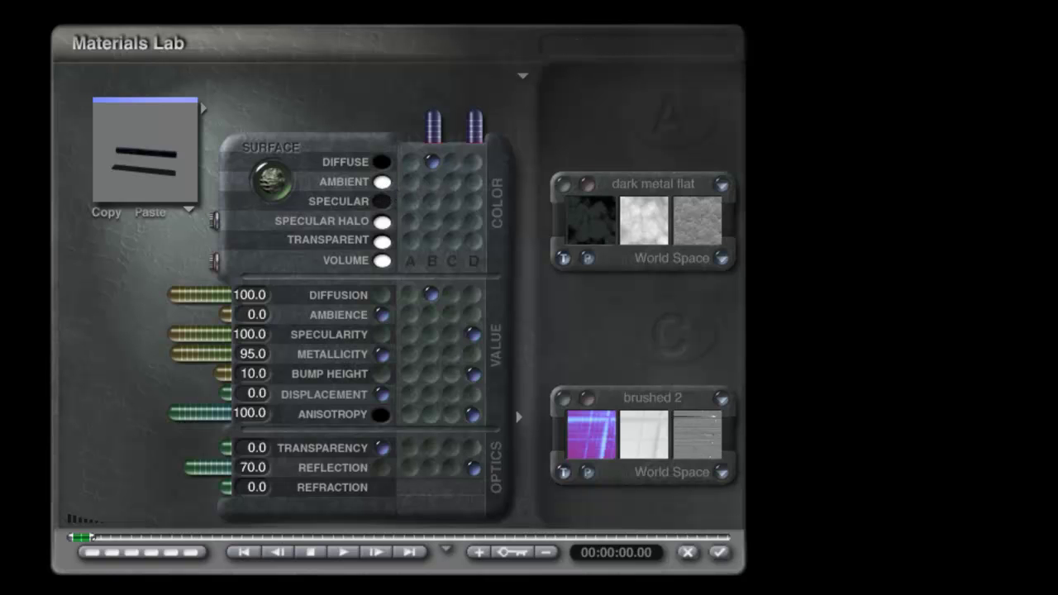
left_click(381, 181)
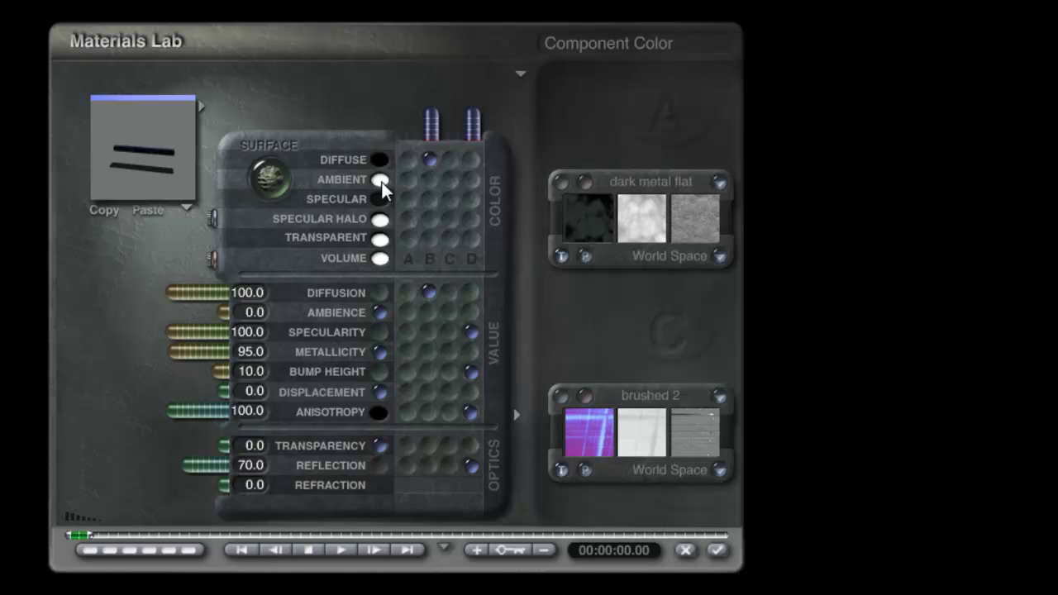
left_click_drag(381, 181, 522, 194)
left_click(449, 313)
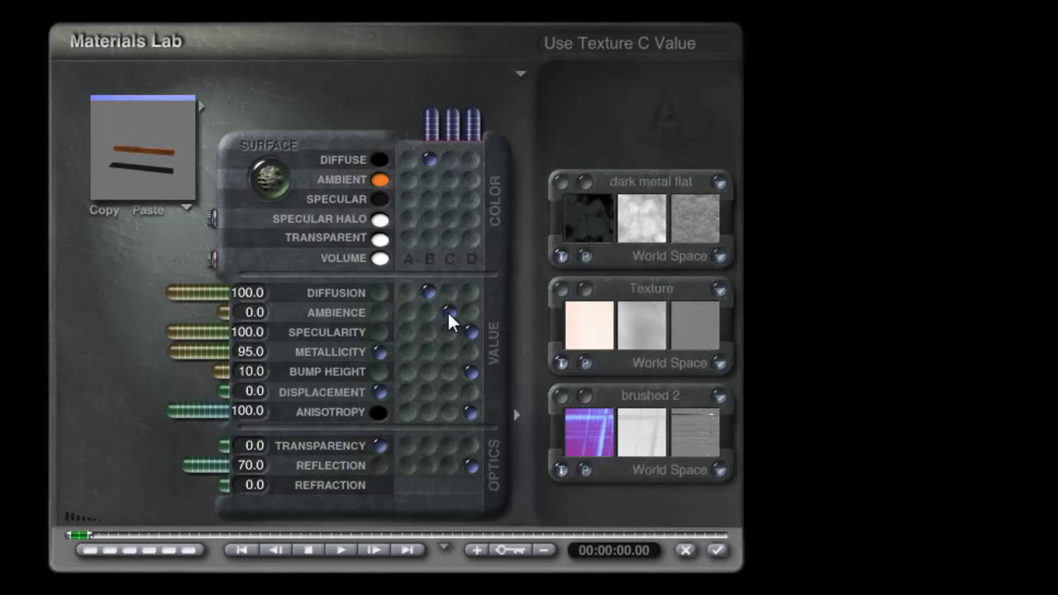
Raise the ambience to 100 and replace texture C with the Basic Altitude preset from the Basic category.
left_click(720, 362)
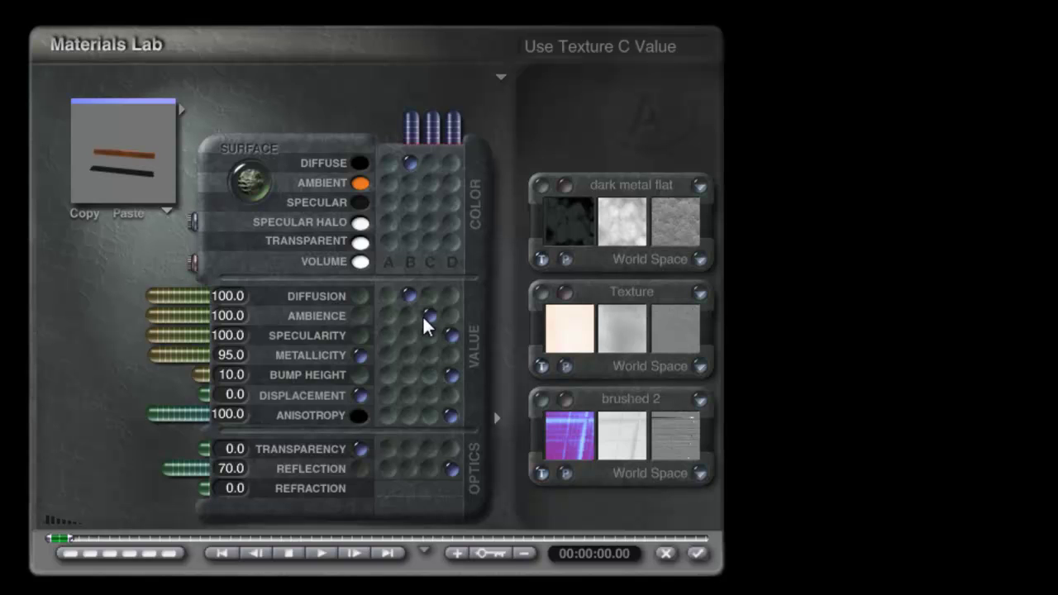
left_click(629, 293)
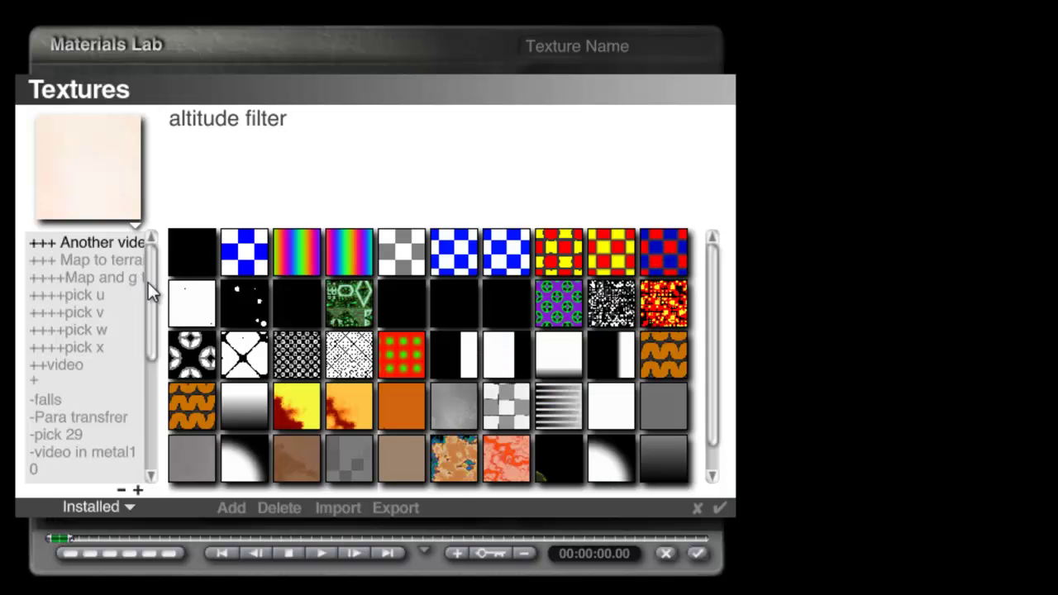
left_click_drag(148, 283, 148, 380)
left_click(41, 263)
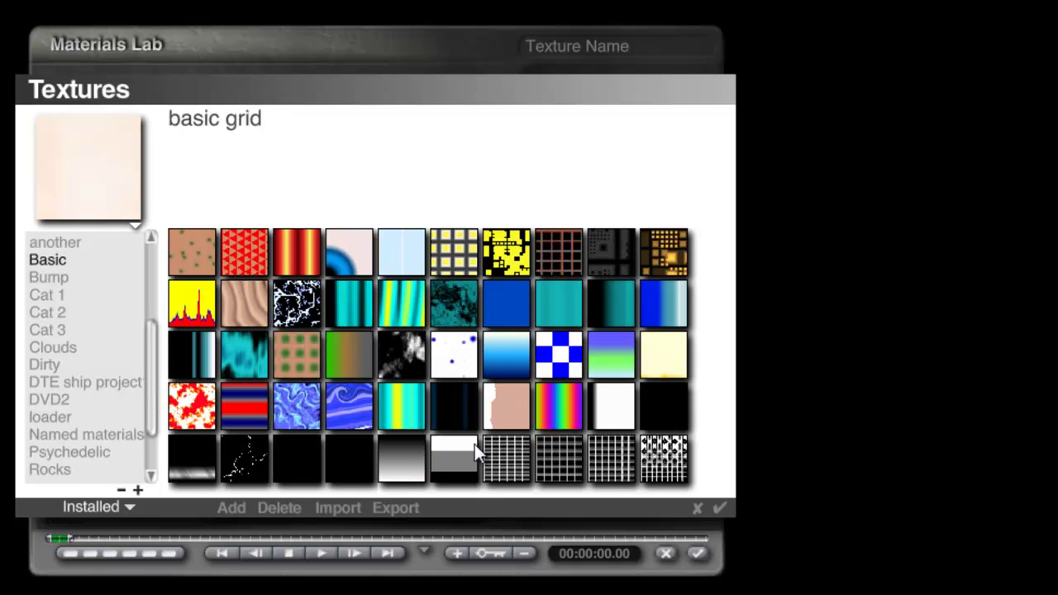
left_click(505, 356)
left_click(719, 508)
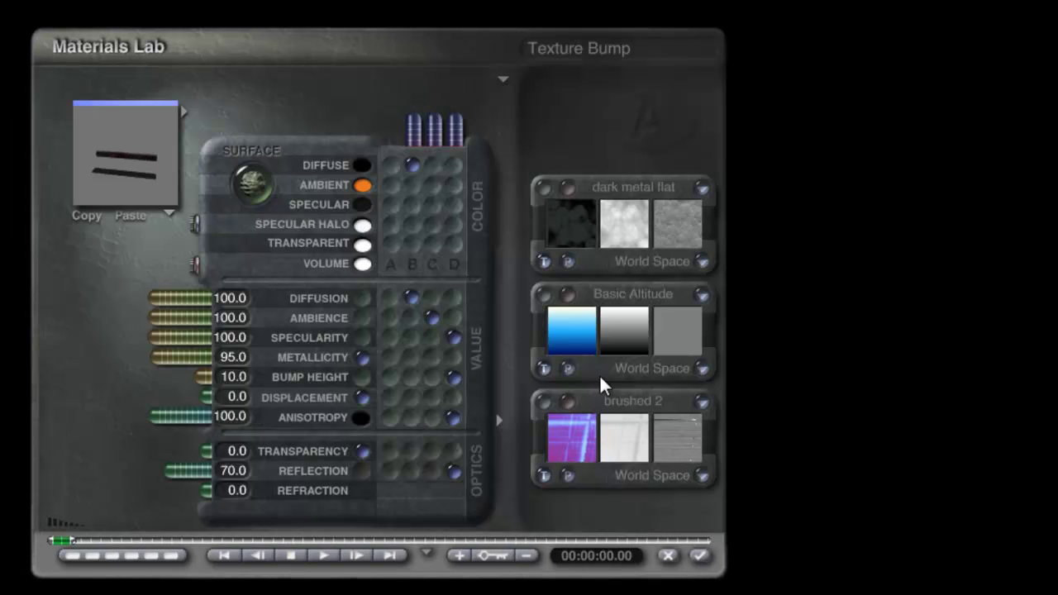
Limit component 1 of texture C to alpha output in the Deep Texture Editor and accept it.
left_click(572, 299)
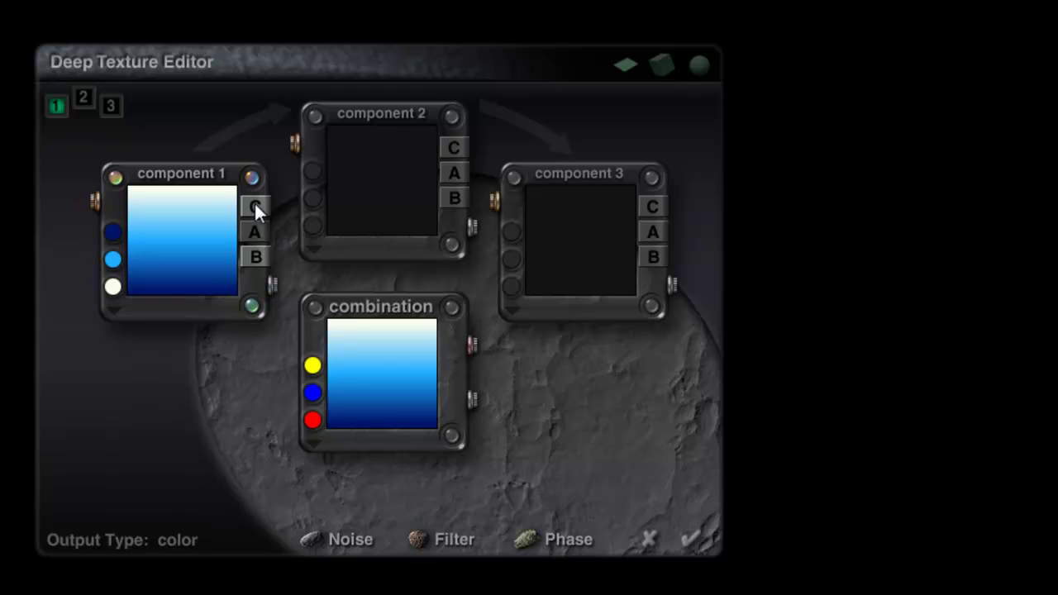
left_click(253, 255)
left_click(252, 233)
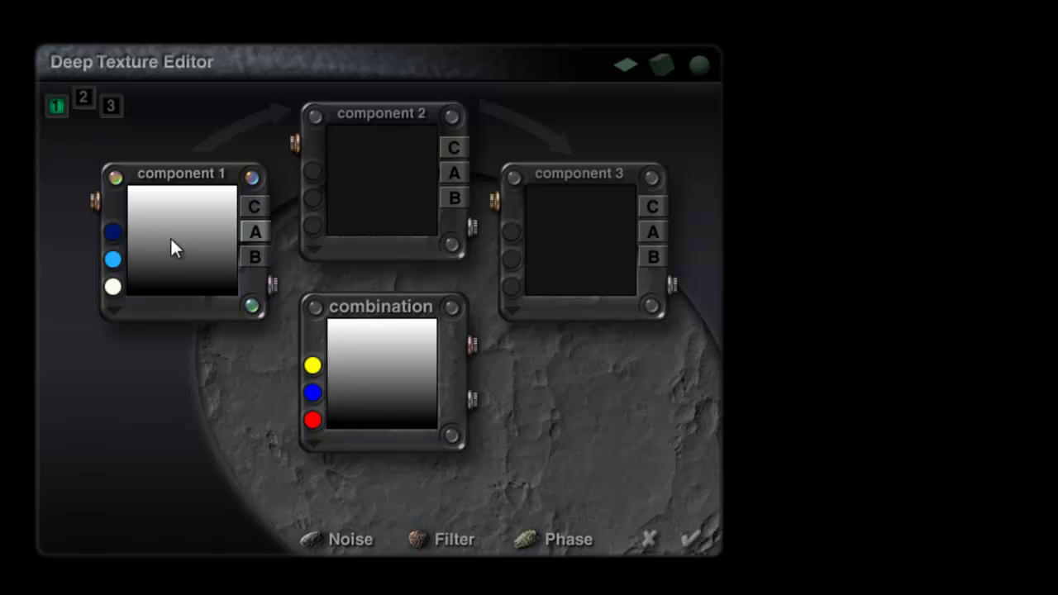
left_click(692, 539)
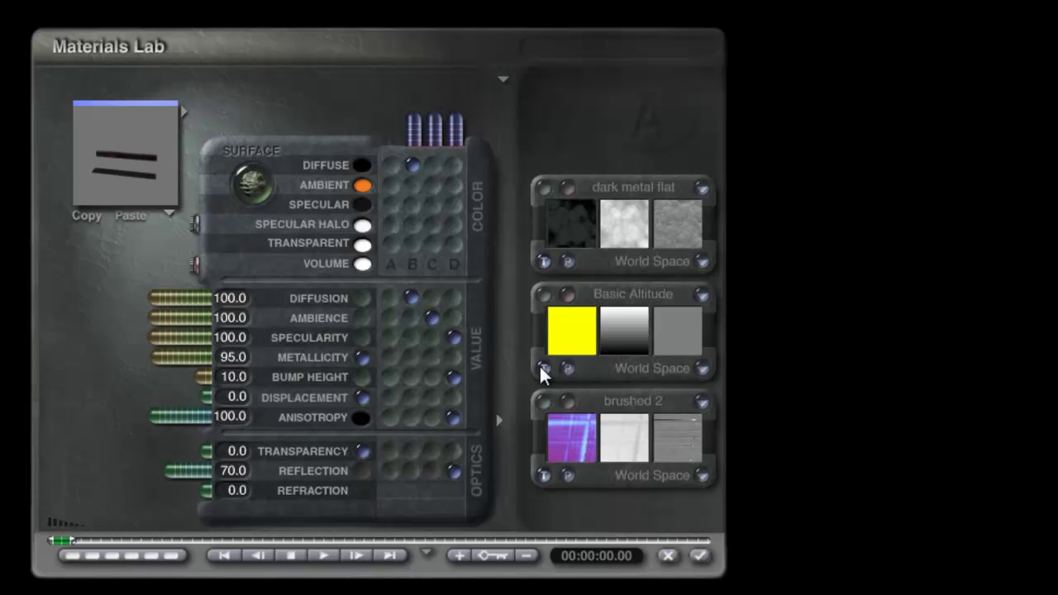
Set texture C's mapping mode to Object Space and scale it to about 406.7% on all three axes.
left_click(701, 368)
left_click(700, 368)
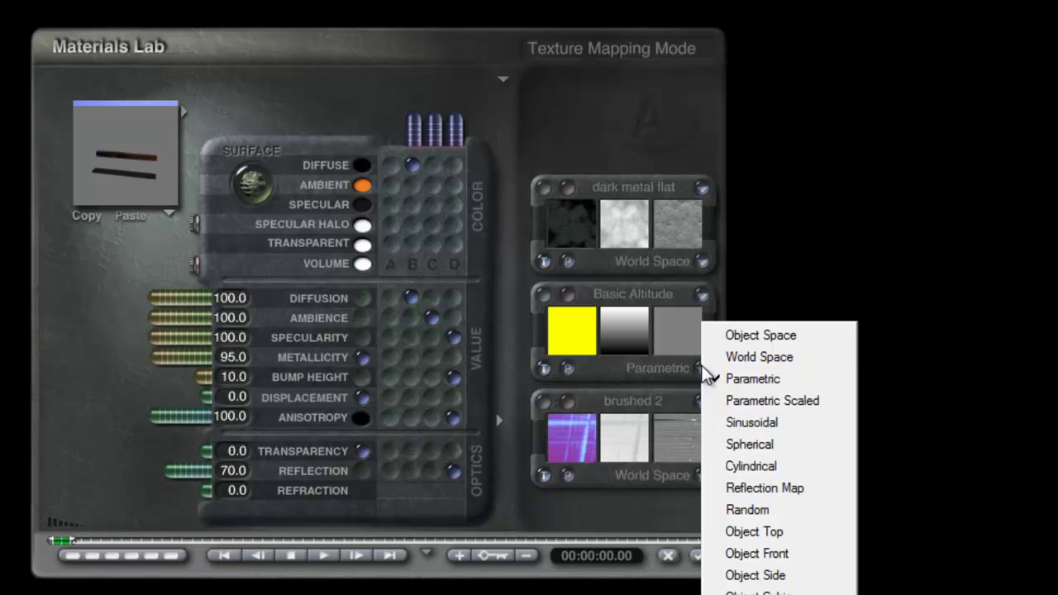
left_click(739, 335)
left_click(553, 313)
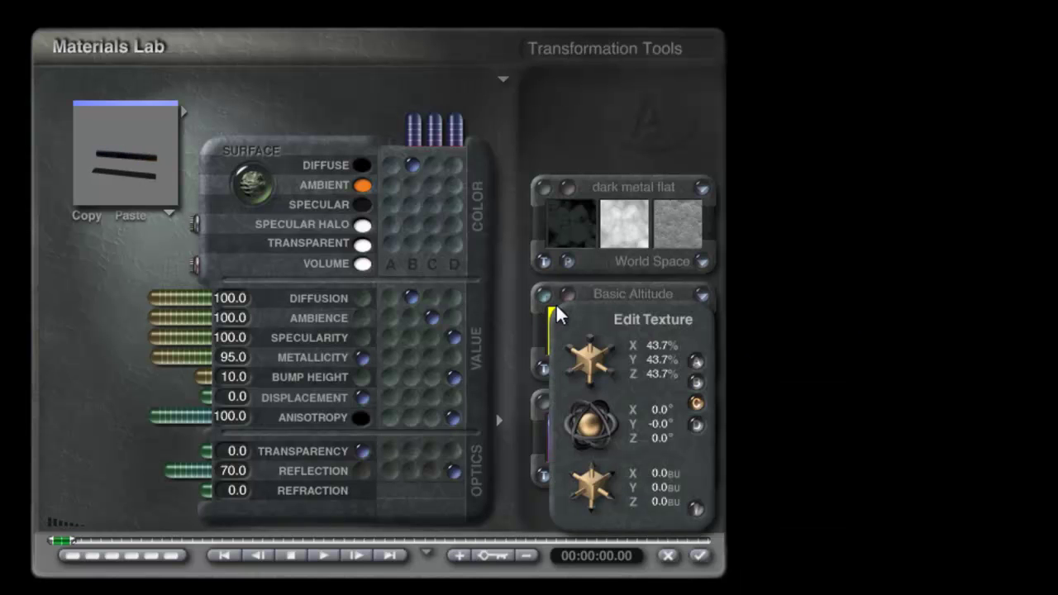
left_click_drag(592, 359, 588, 358)
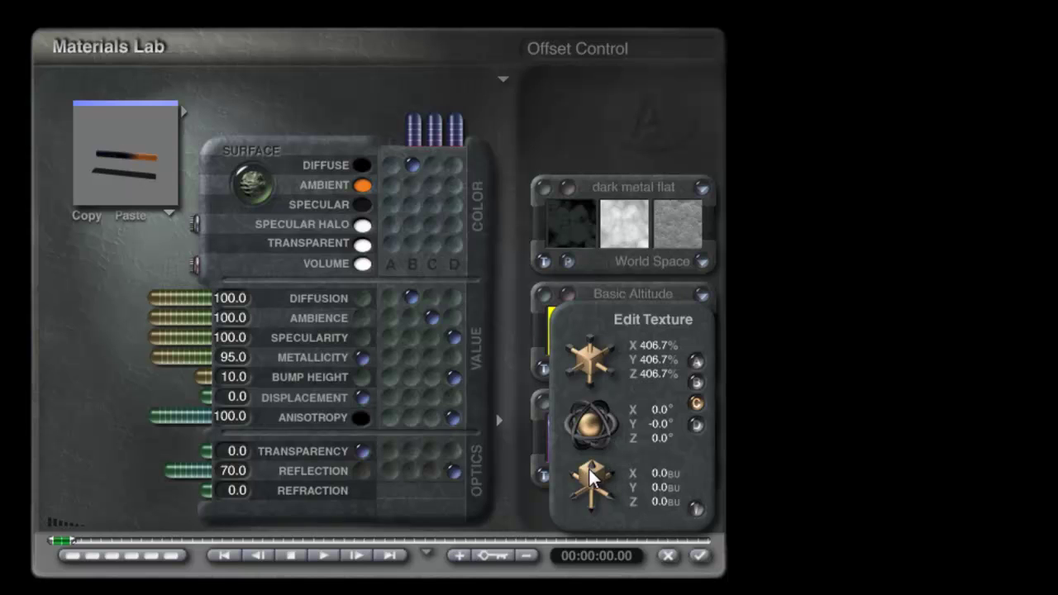
Offset texture C by 0 on X, 41 on Y and 0 on Z, and close its transformation settings.
left_click_drag(591, 470, 619, 482)
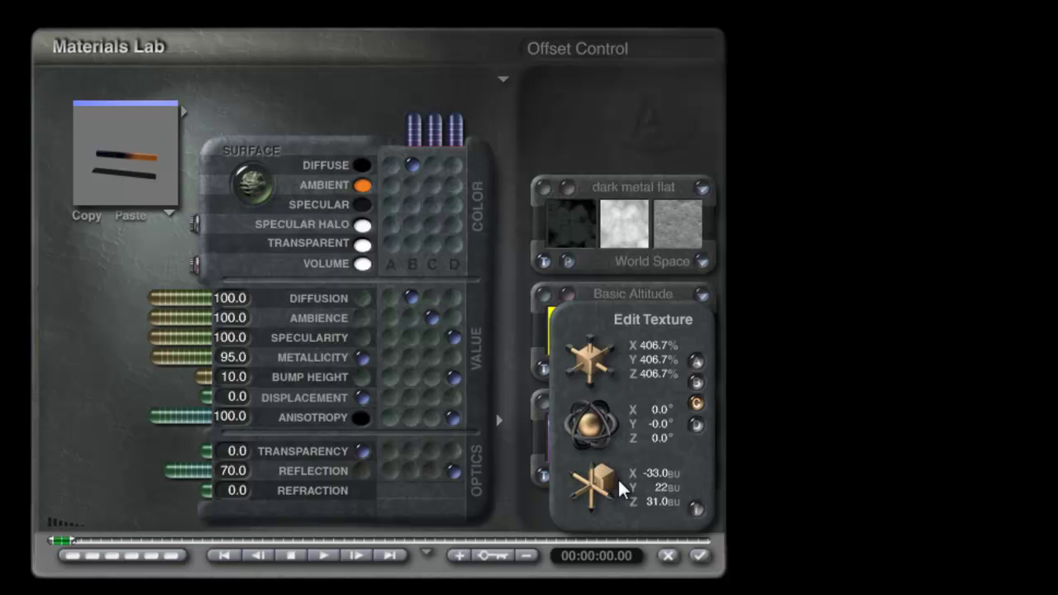
left_click(659, 475)
type("0")
left_click(655, 502)
type("0")
key("Return")
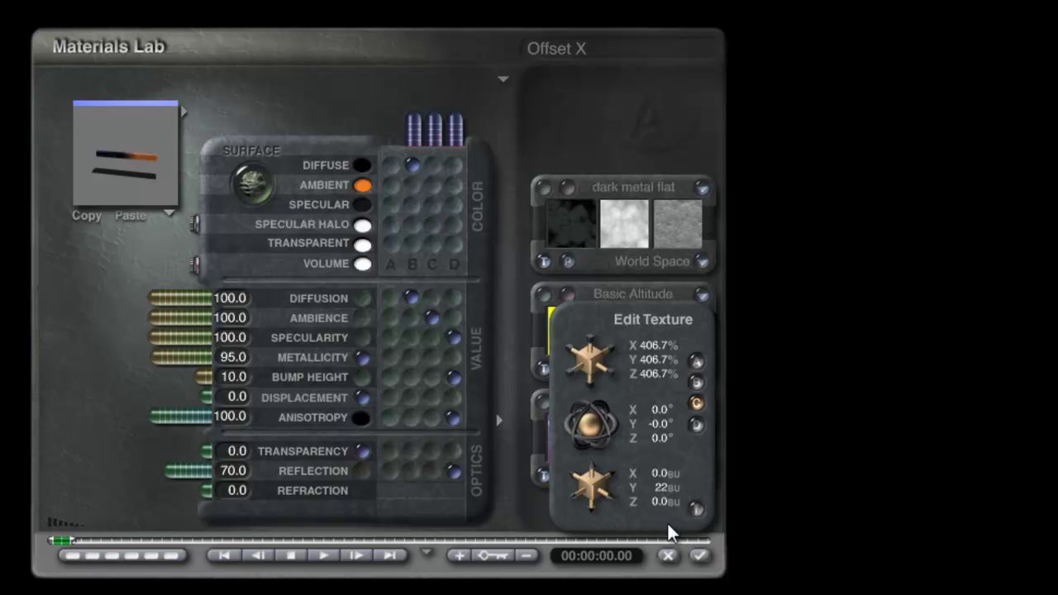
left_click_drag(595, 485, 595, 484)
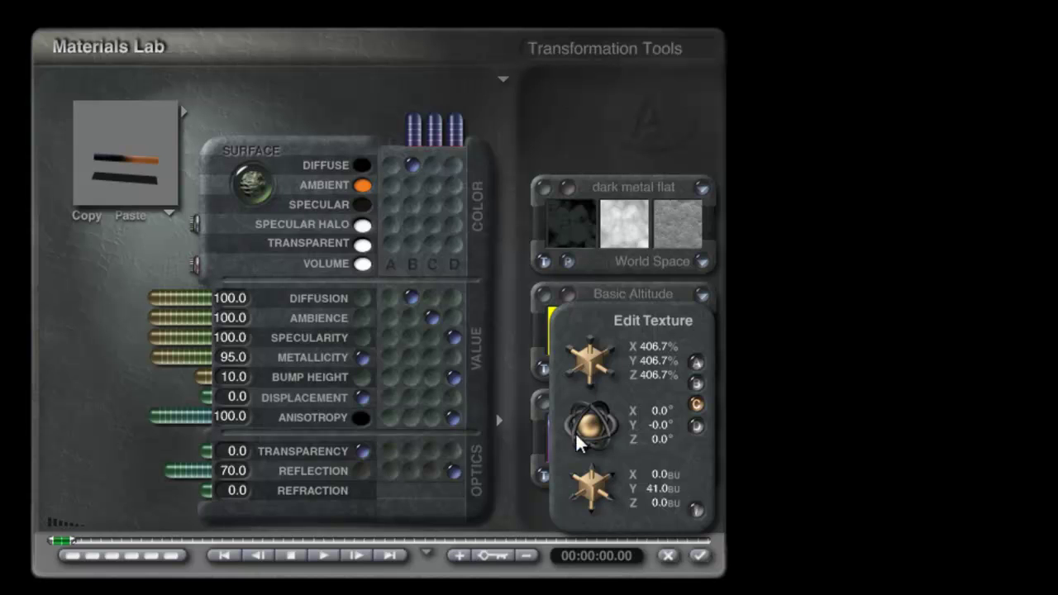
left_click(698, 509)
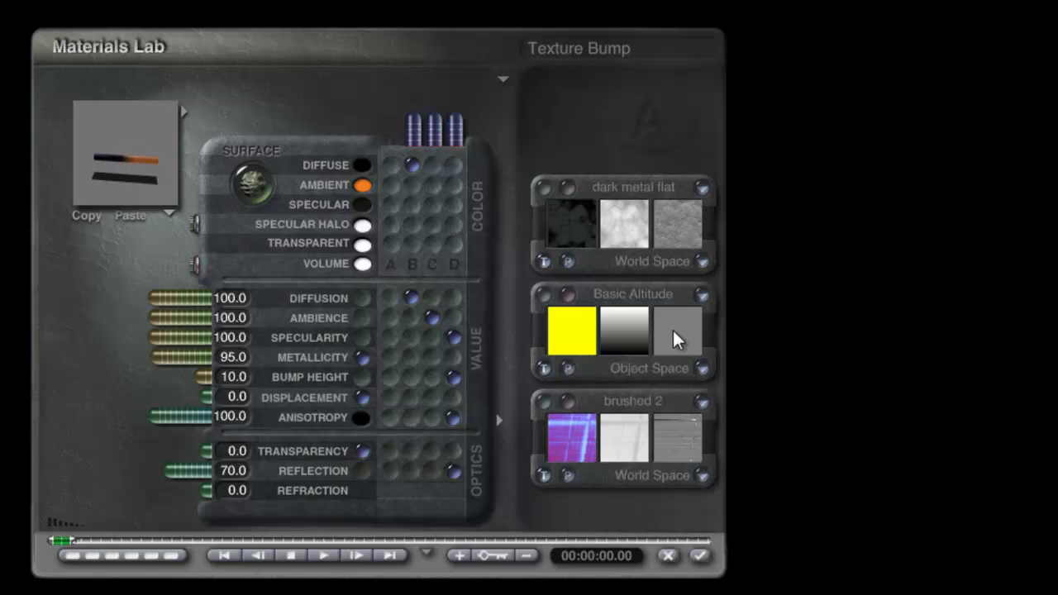
Assign texture C to the material's transparency and change the shading mode to Normal.
left_click_drag(137, 171, 137, 170)
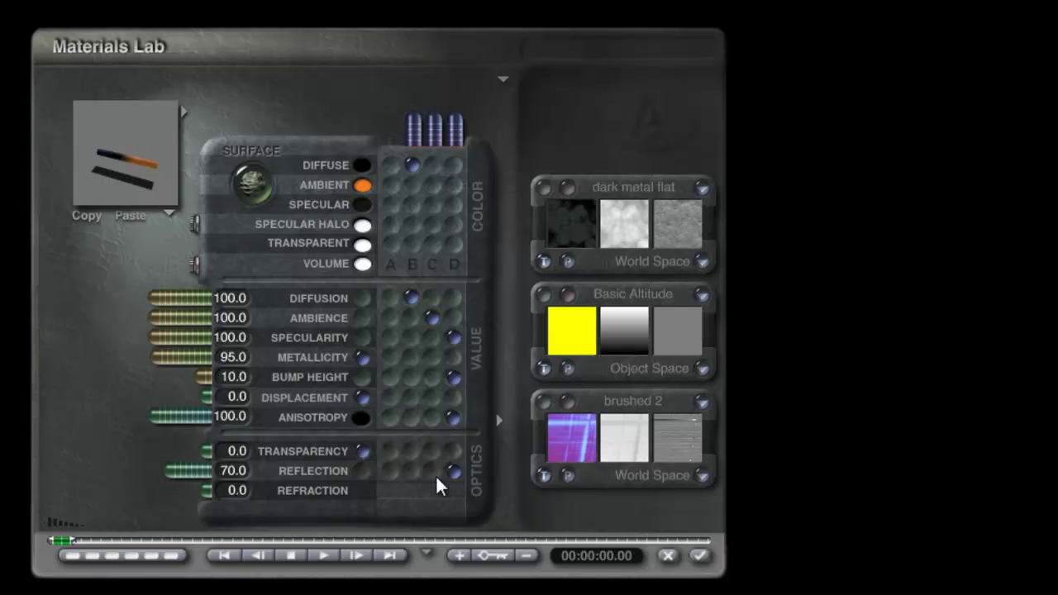
left_click(434, 450)
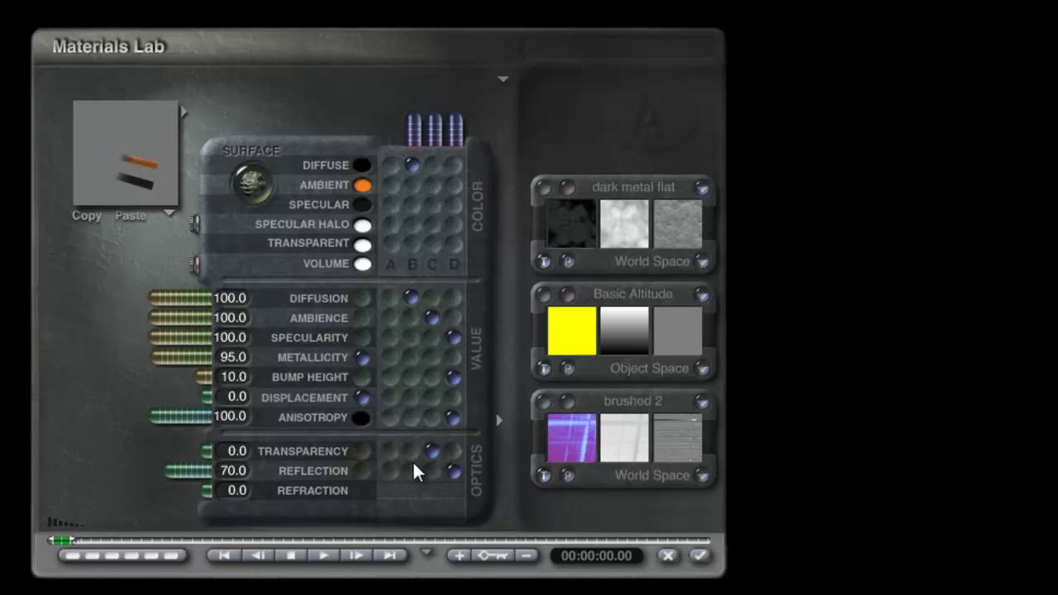
left_click(499, 80)
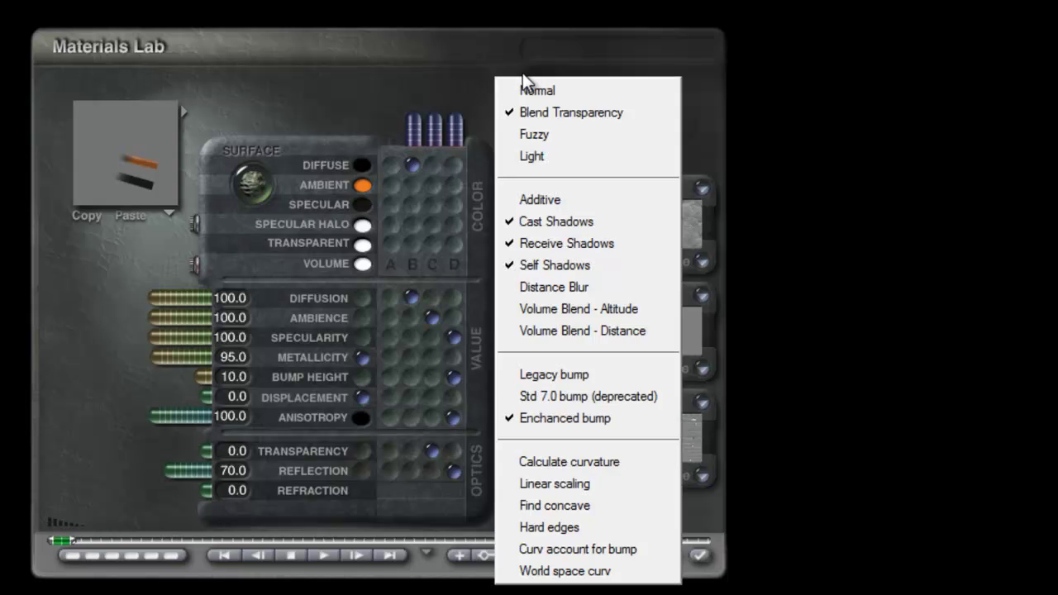
left_click(543, 95)
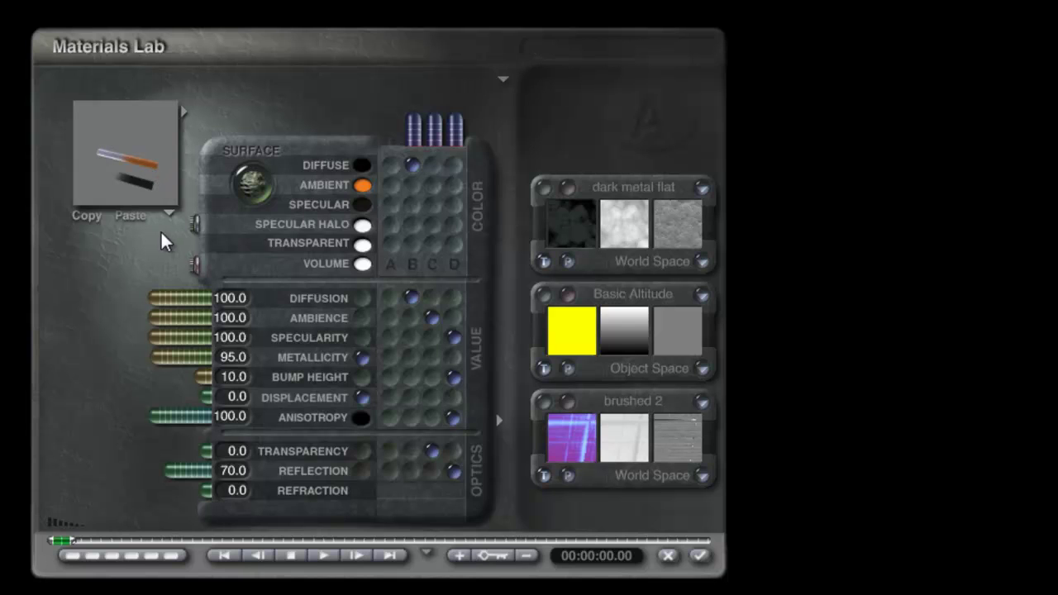
Set the volume colour to pale yellow and assign texture A to the transparency.
left_click(363, 263)
left_click(496, 279)
left_click(389, 451)
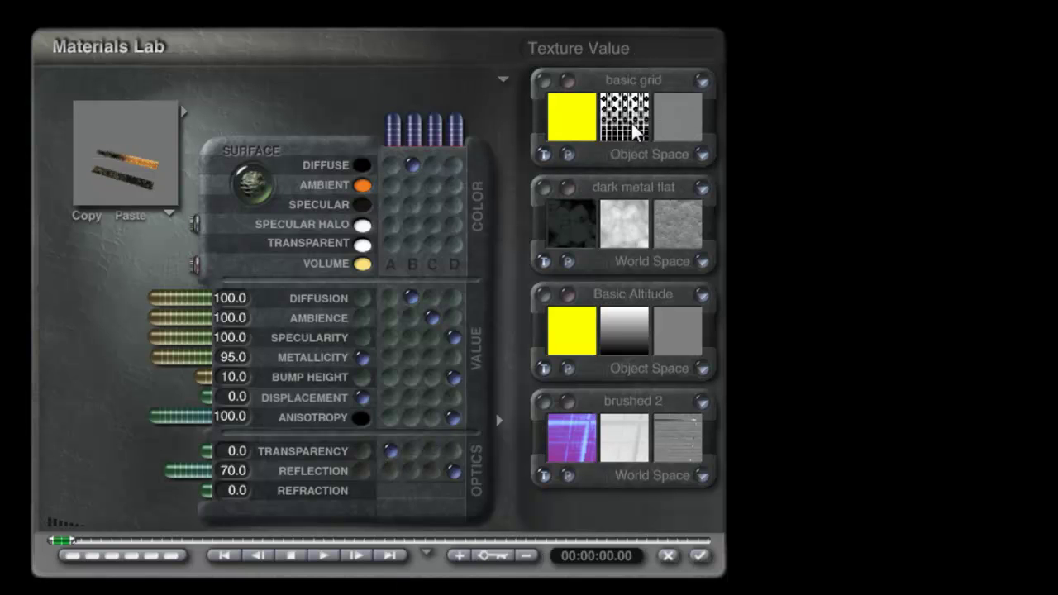
Replace texture A with the Basic Altitude preset.
left_click(630, 79)
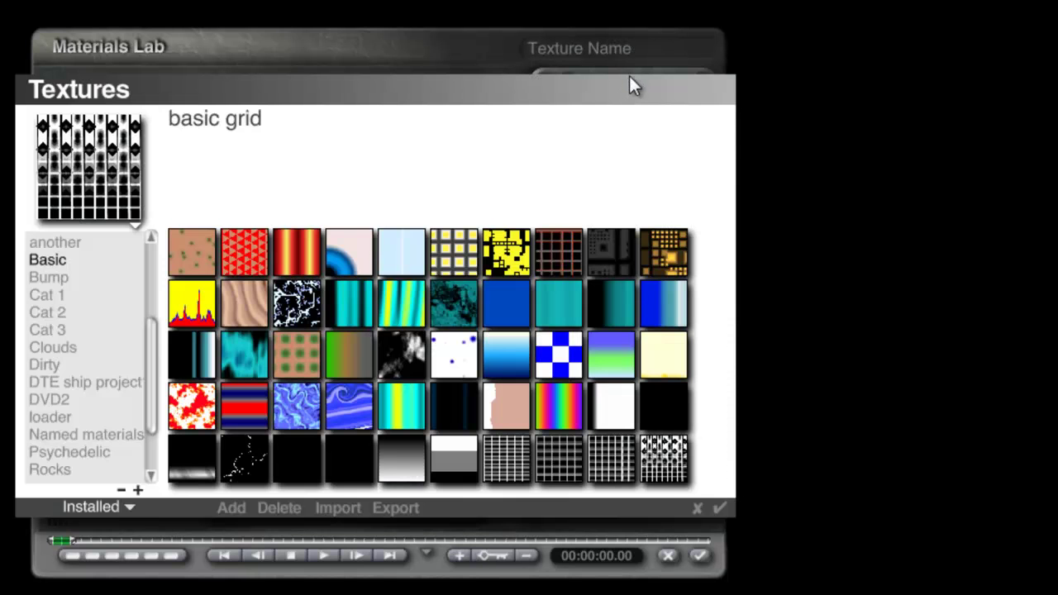
left_click(502, 357)
left_click(720, 508)
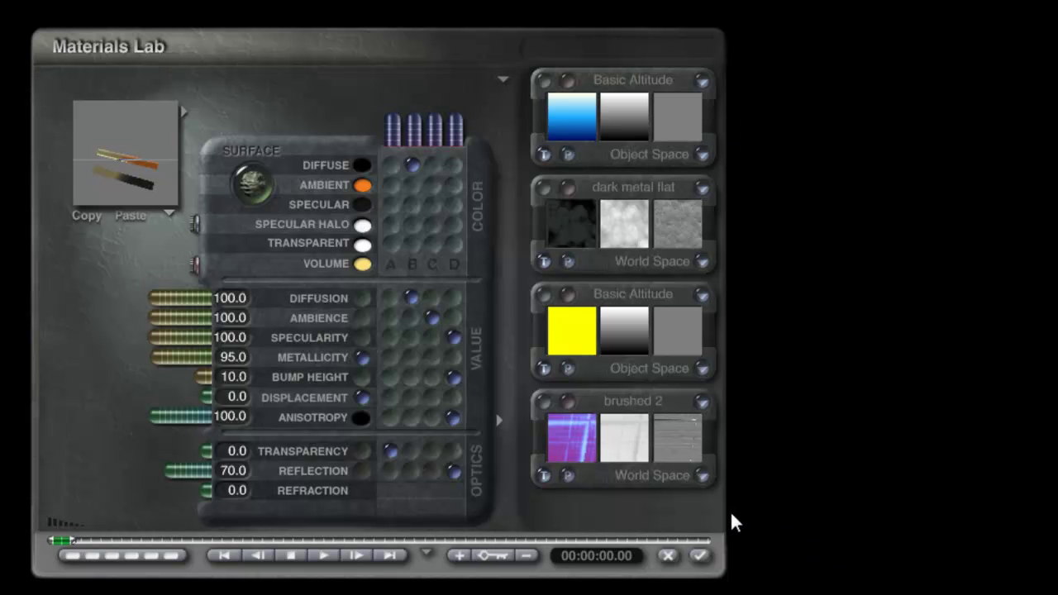
Compare the scale, rotation and offset settings of textures A and C.
left_click(546, 81)
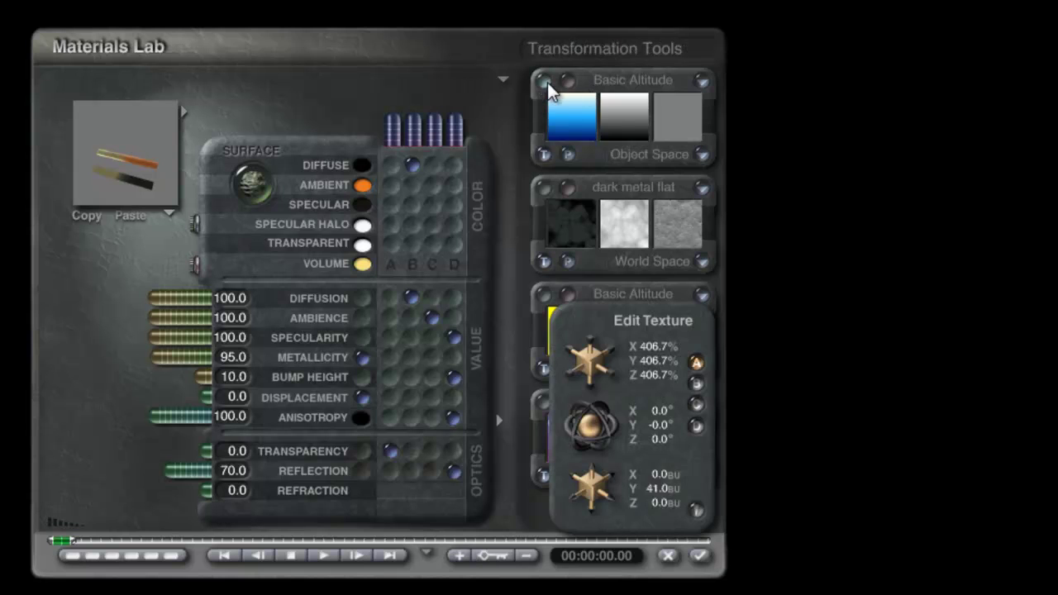
left_click(698, 511)
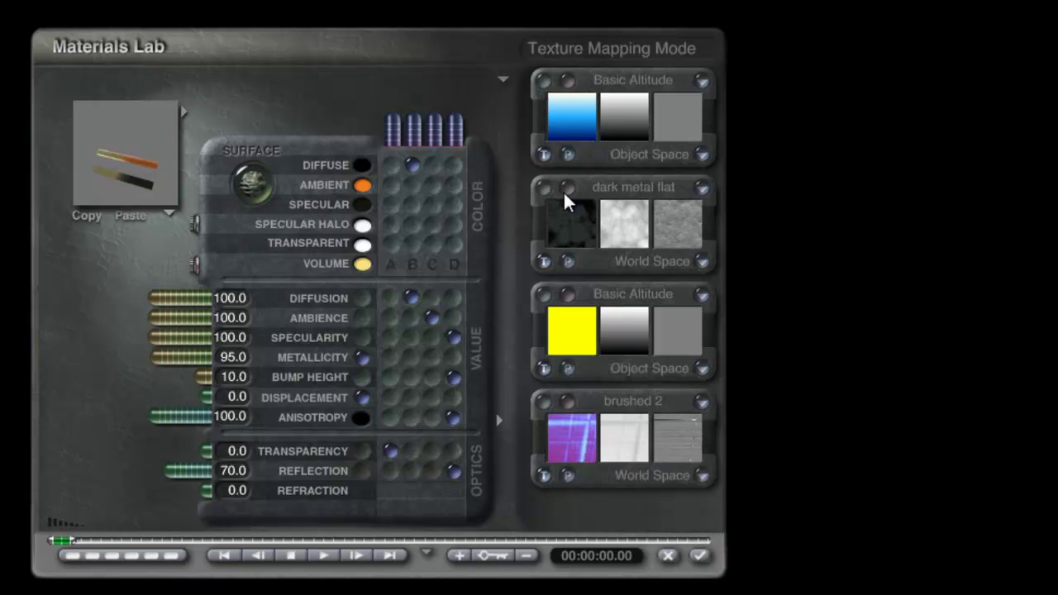
left_click(544, 295)
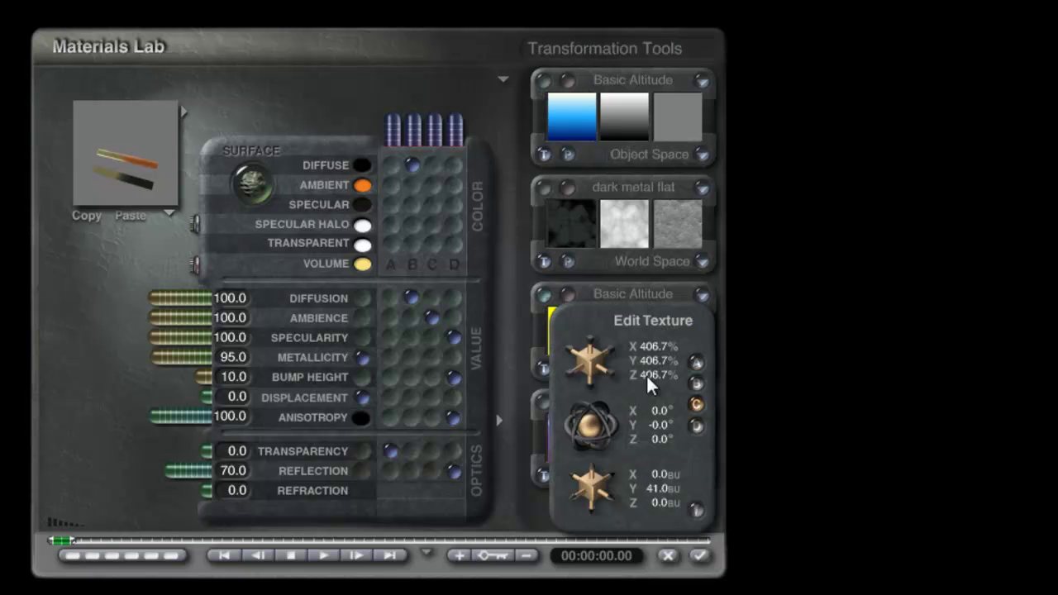
left_click(697, 510)
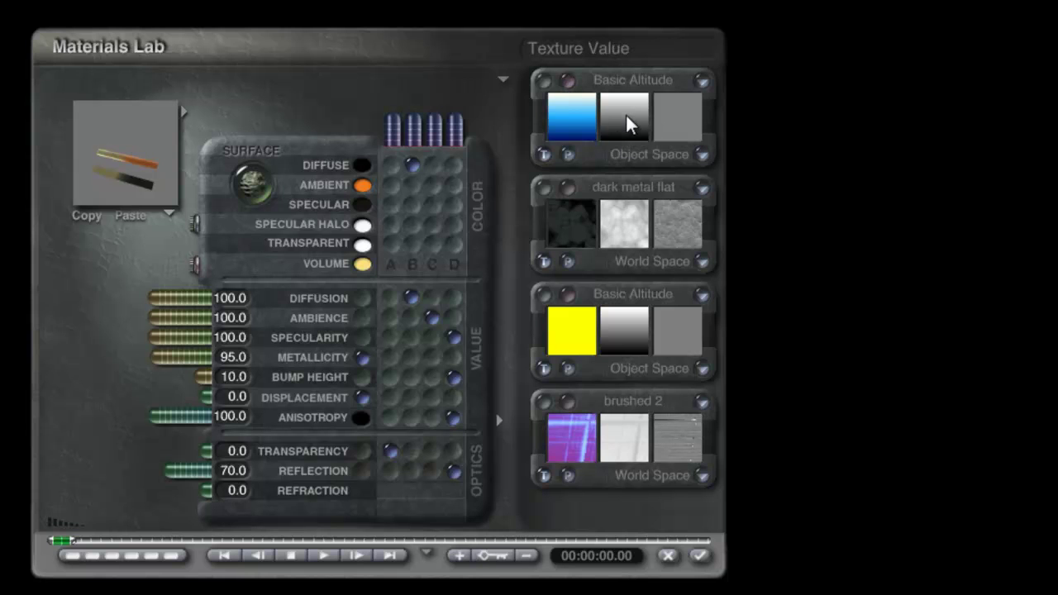
Copy texture A's component 1, limited to alpha output, into component 2 and combine the two with Sub mode.
left_click(567, 80)
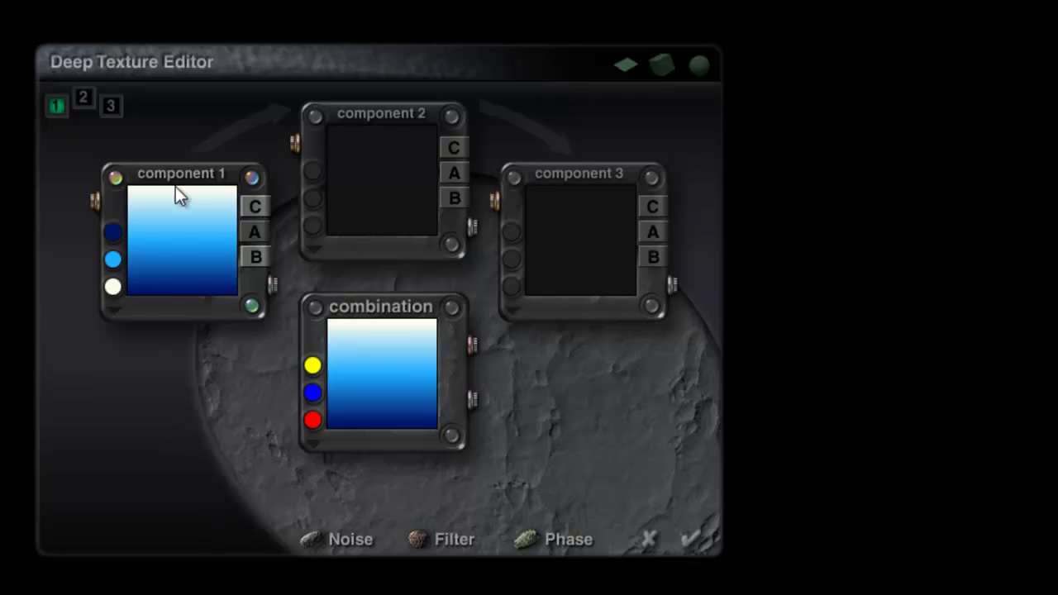
left_click(253, 234)
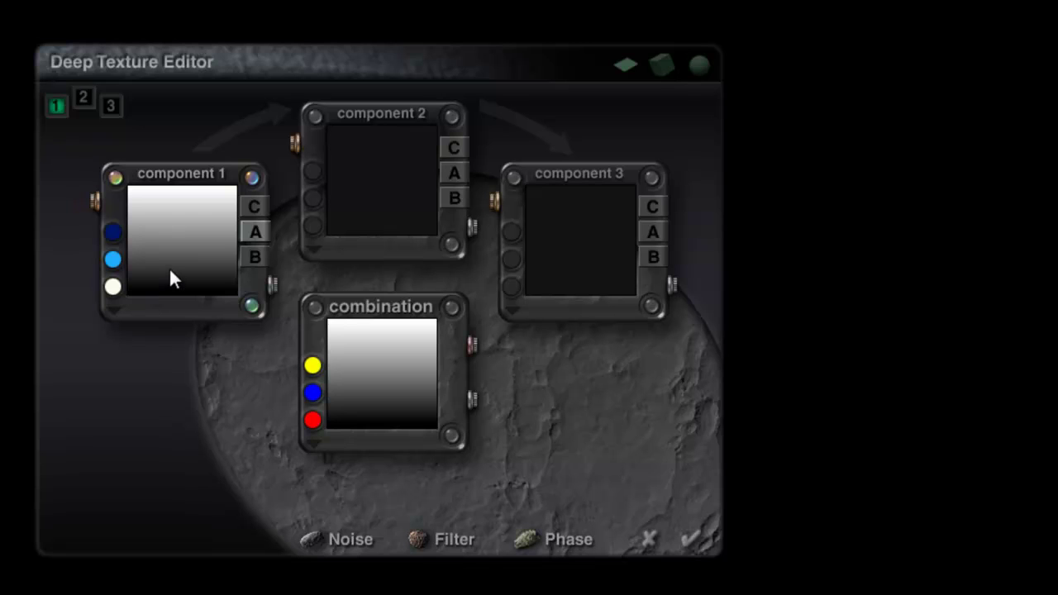
left_click_drag(186, 261, 366, 199)
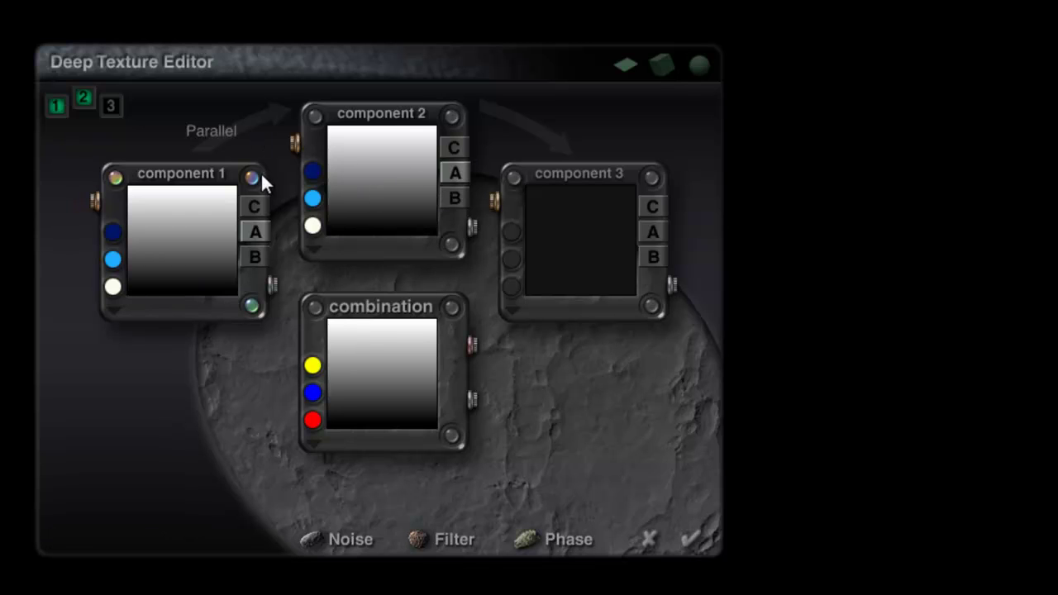
left_click(226, 132)
left_click(286, 300)
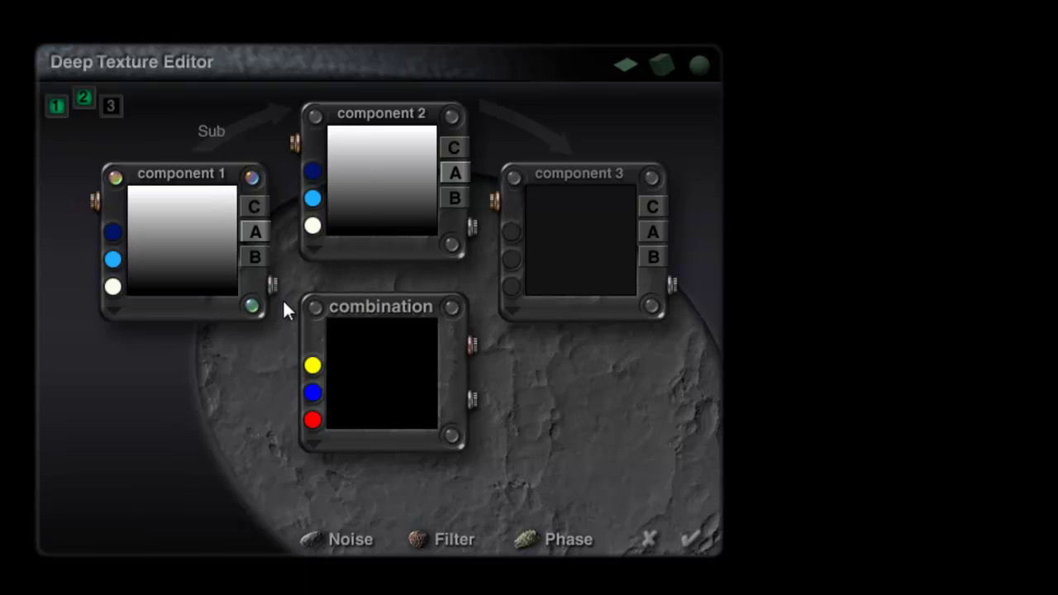
Invert texture A's combined gradient by giving component 1 a Sin(aX)+b filter with b about 2.9977, and accept it.
left_click(251, 178)
left_click(147, 455)
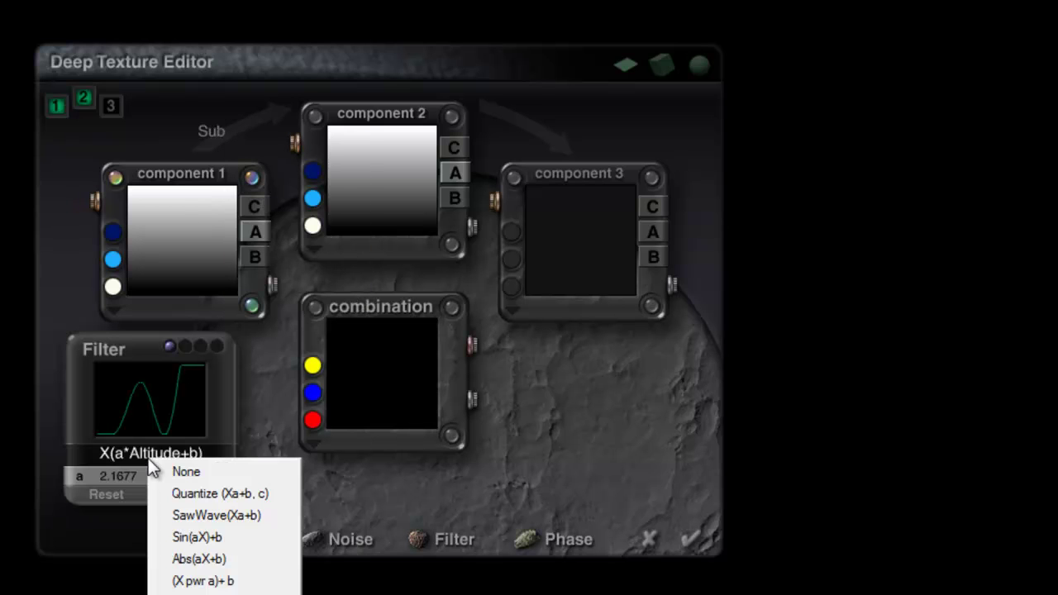
left_click(200, 537)
left_click_drag(187, 477, 219, 273)
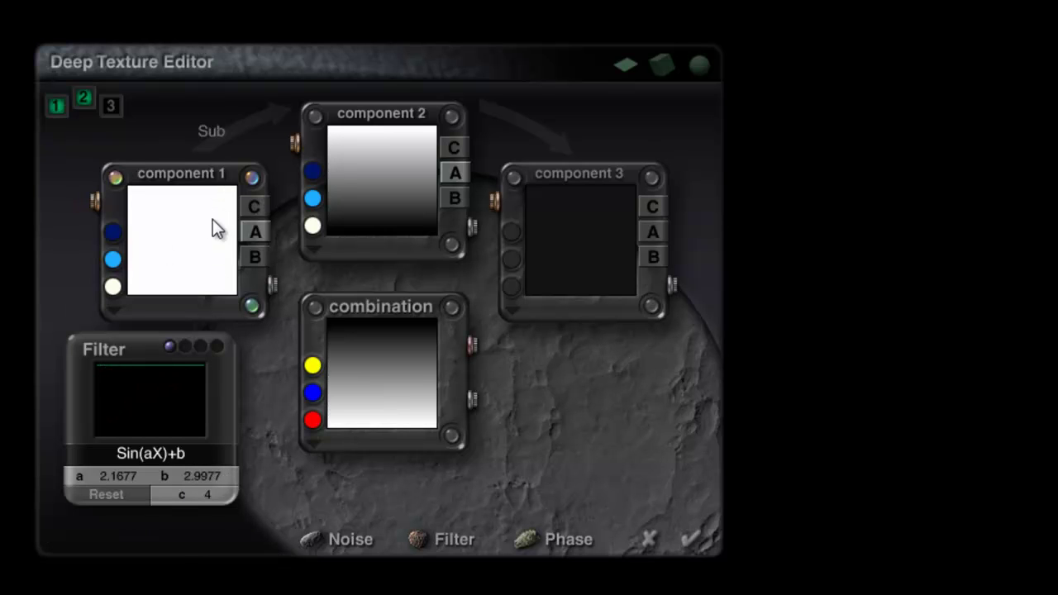
left_click(689, 539)
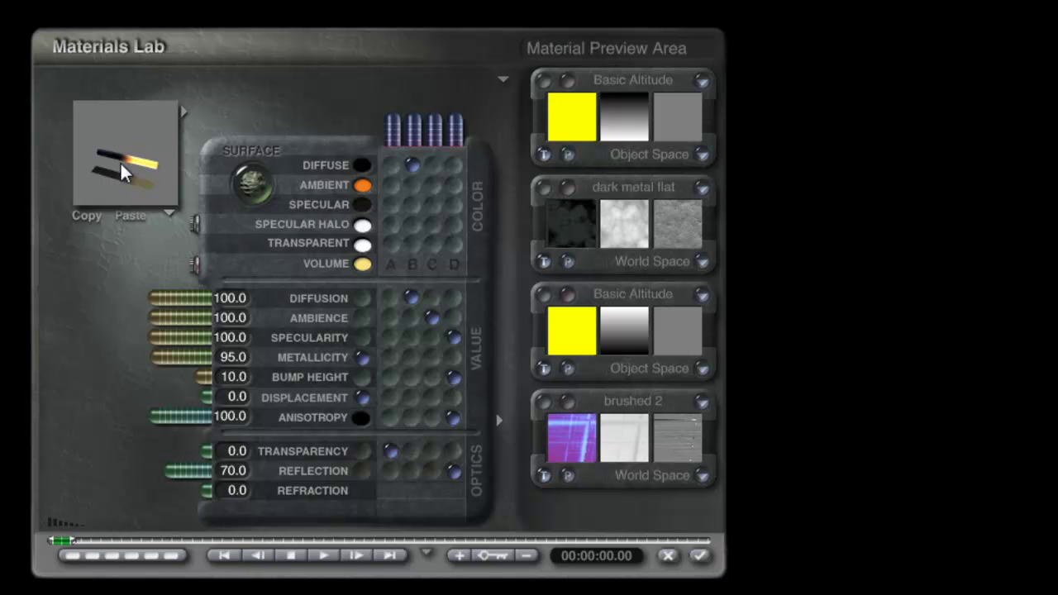
Offset texture A to -60 on Y and close its transformation settings.
left_click(542, 81)
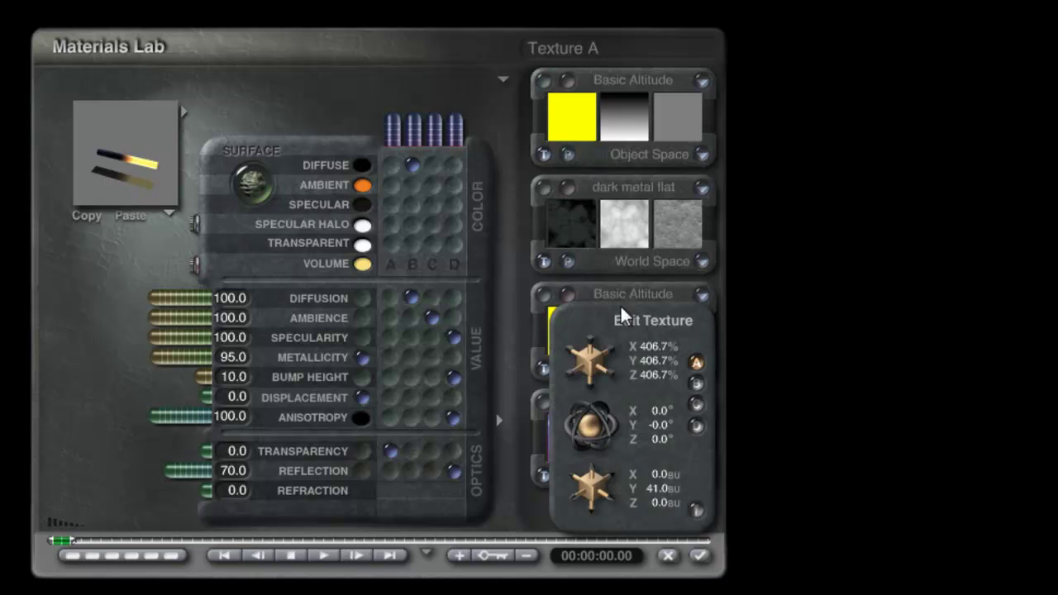
left_click_drag(589, 473, 590, 471)
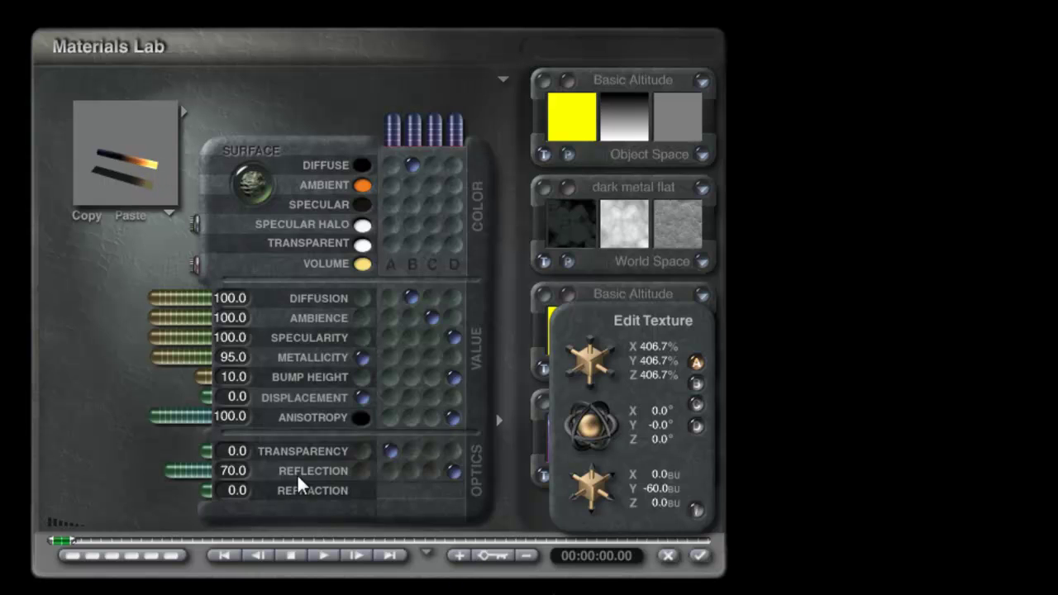
left_click(696, 510)
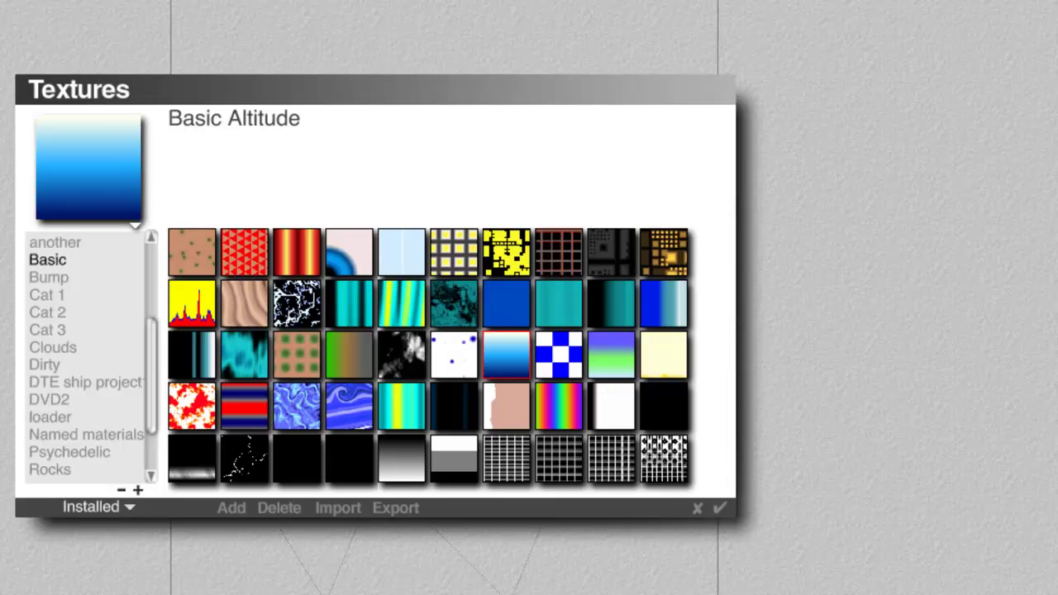
Add the NURBS Pyramid / Cube Tapered 80% from the Additional Primitives object library to the scene.
left_click(136, 224)
left_click(89, 259)
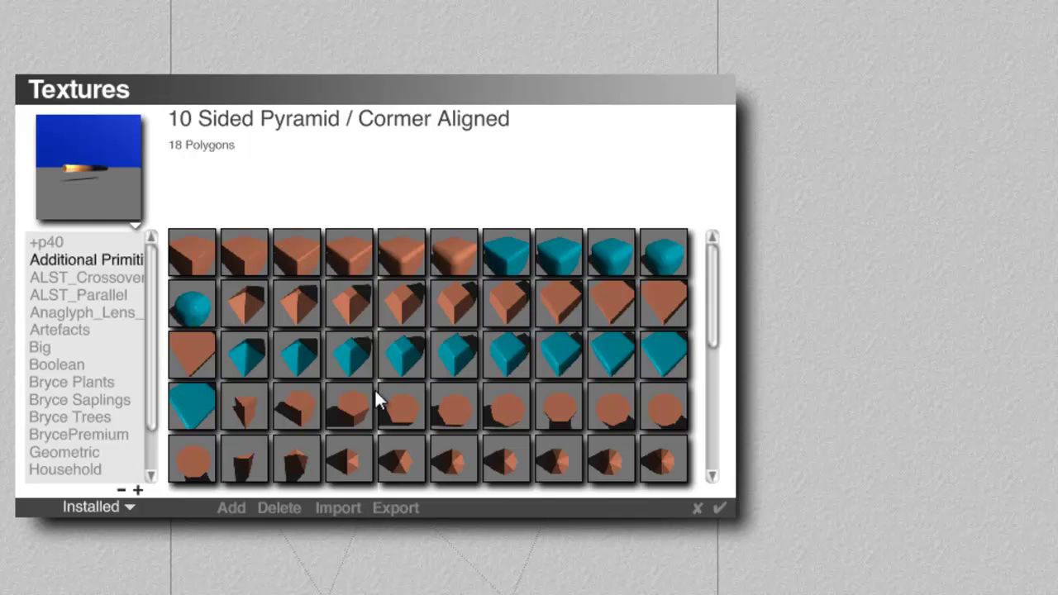
left_click(356, 366)
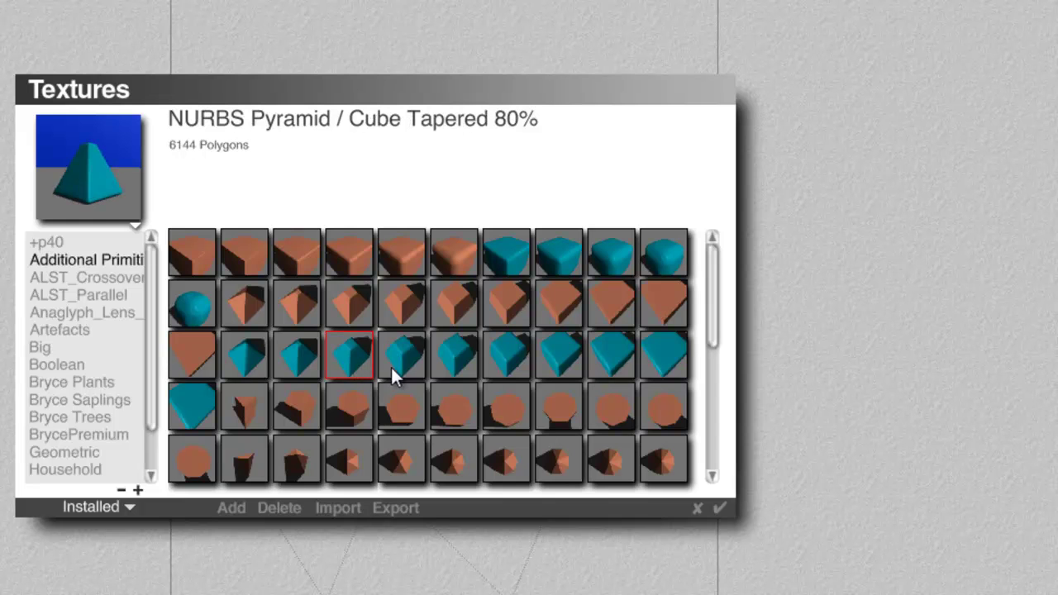
left_click_drag(116, 198, 104, 191)
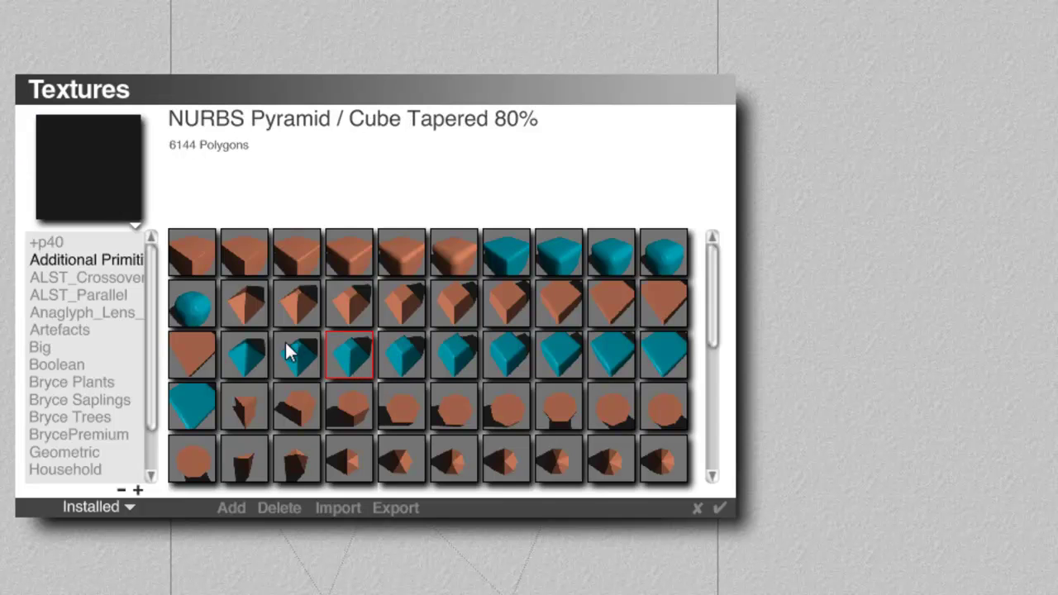
left_click(296, 362)
left_click(339, 366)
left_click(719, 508)
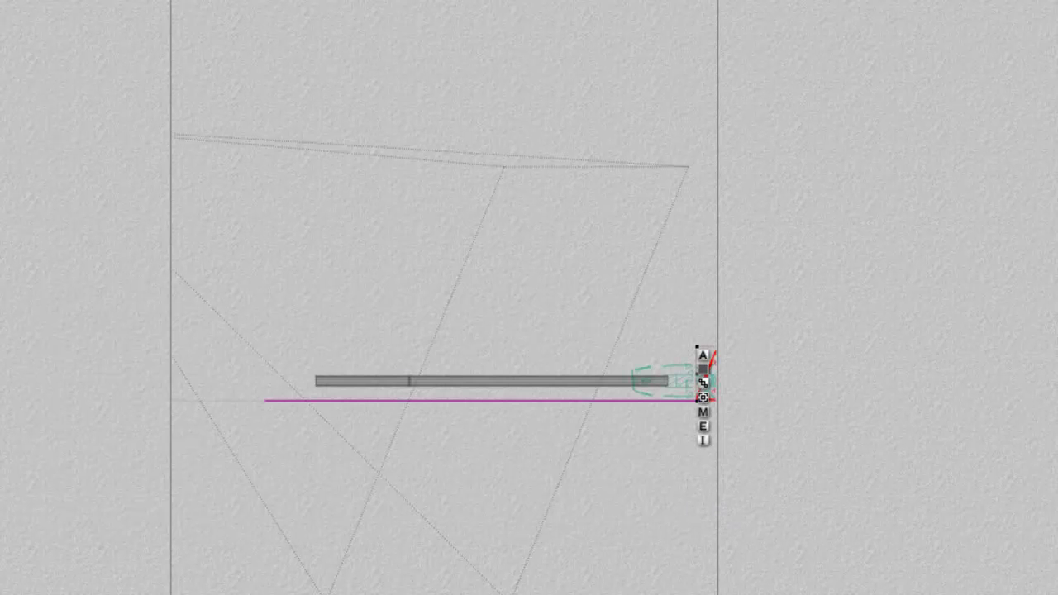
Place the tapered pyramid at the rod's hot end and stretch a mirrored copy of it outward into a long point.
key("ctrl+minus")
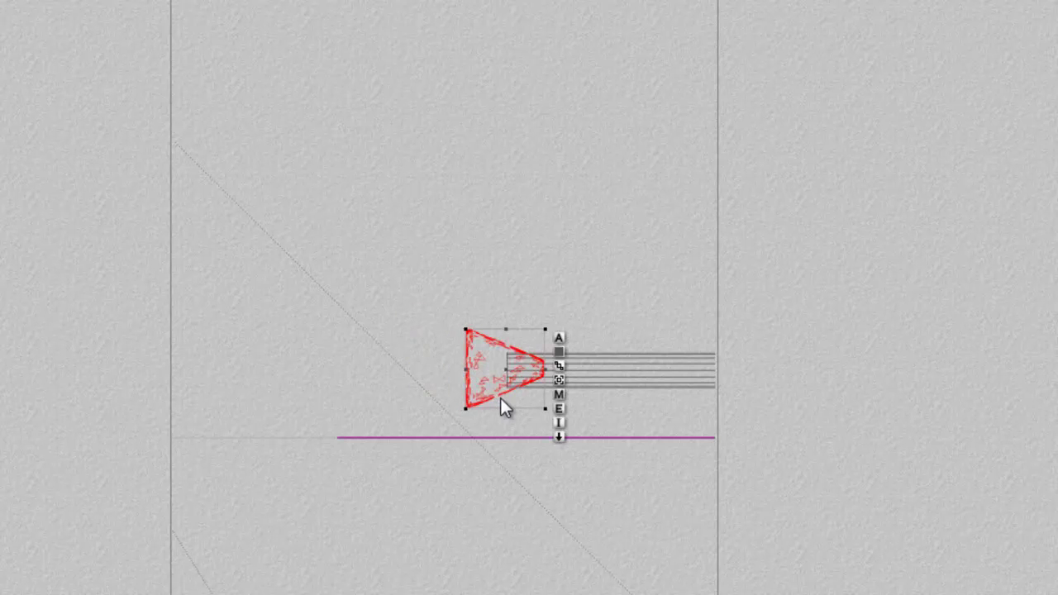
key("2")
key("4")
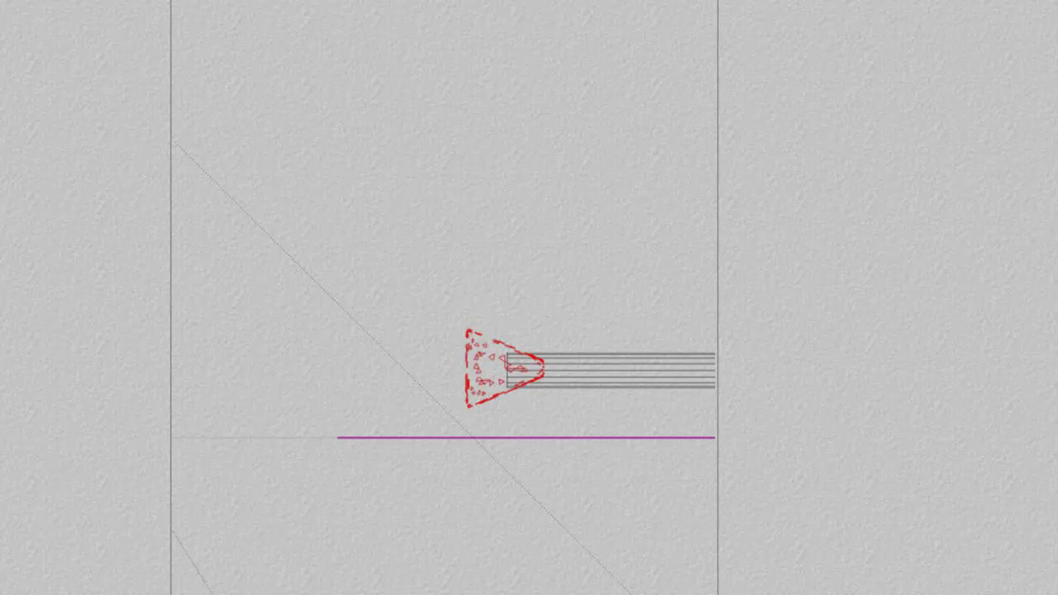
left_click_drag(545, 329, 507, 313)
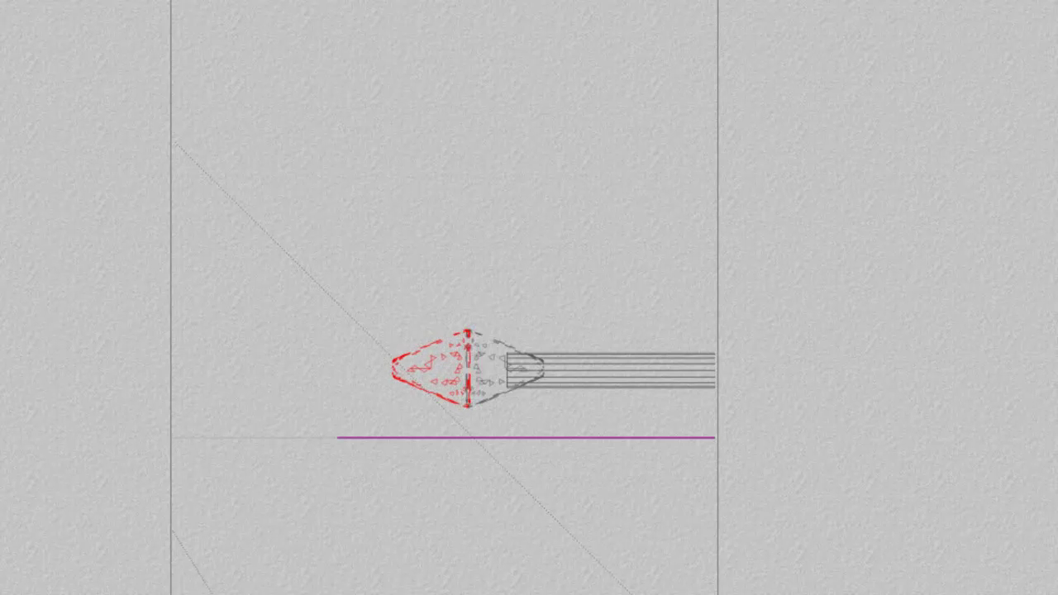
left_click_drag(392, 370, 474, 378)
key("1")
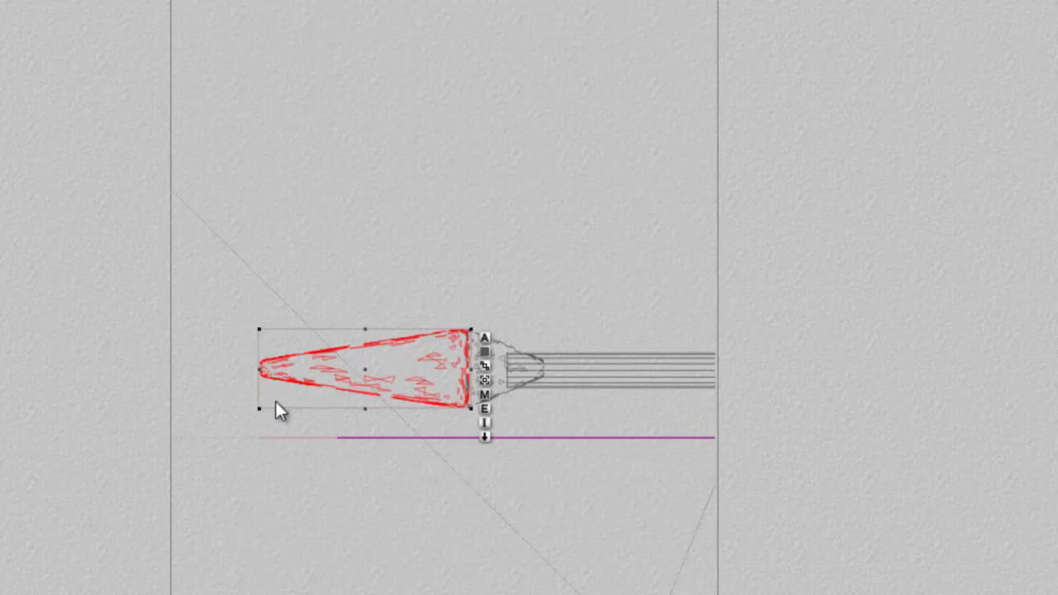
Group the two pyramids into an arrowhead and give it the rod tip's glowing metal material.
left_click(519, 382, "shift")
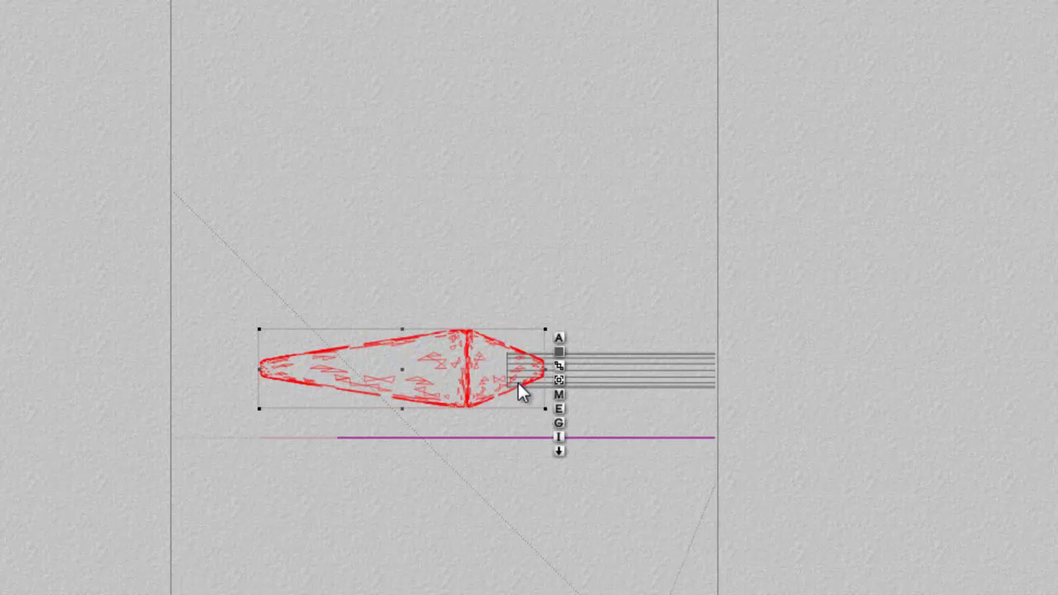
left_click(562, 425)
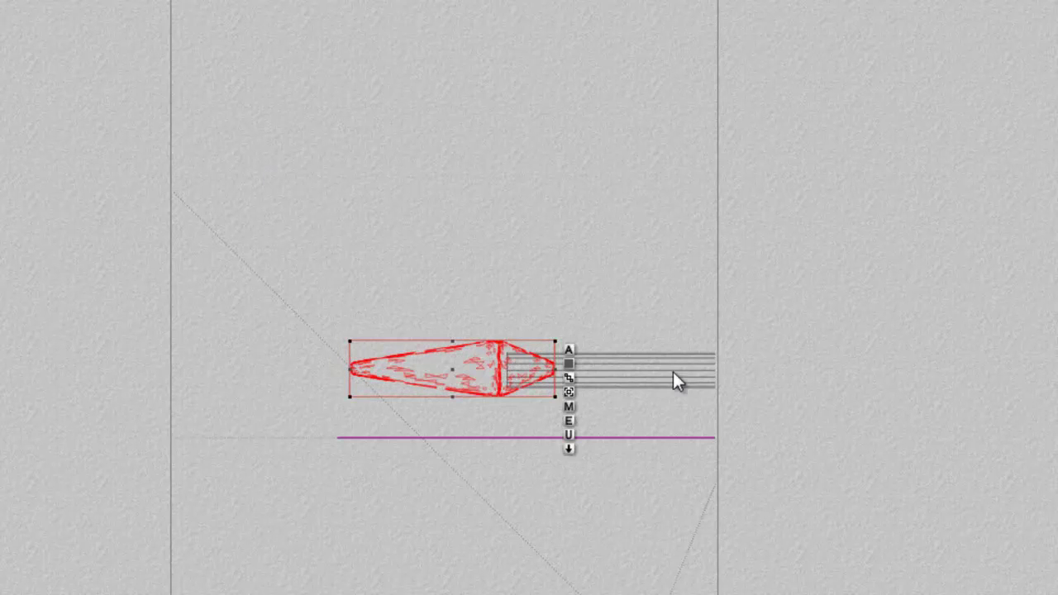
right_click(674, 373)
left_click(704, 385)
right_click(480, 368)
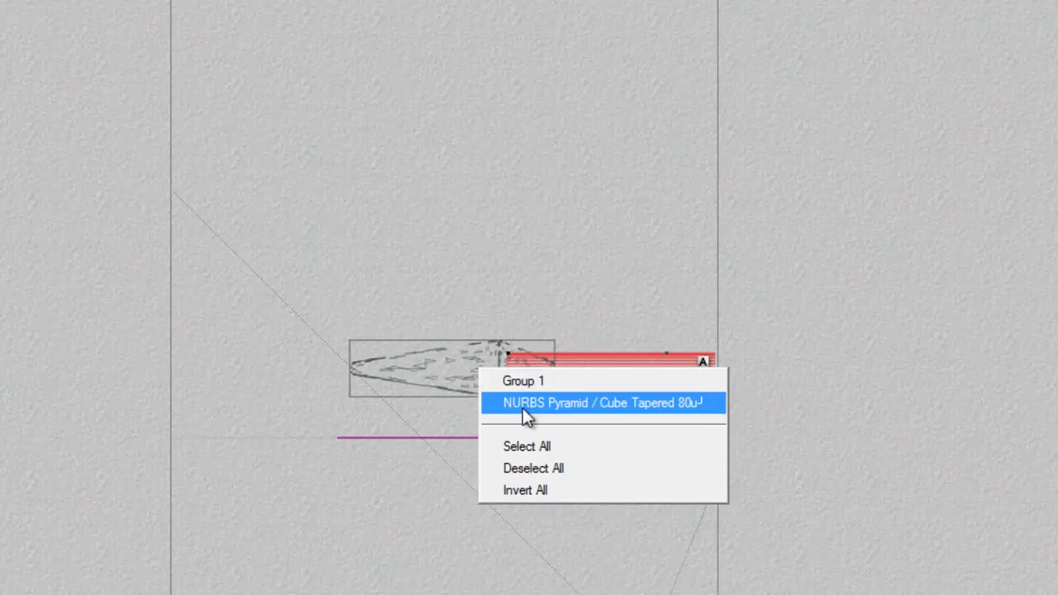
left_click(519, 384)
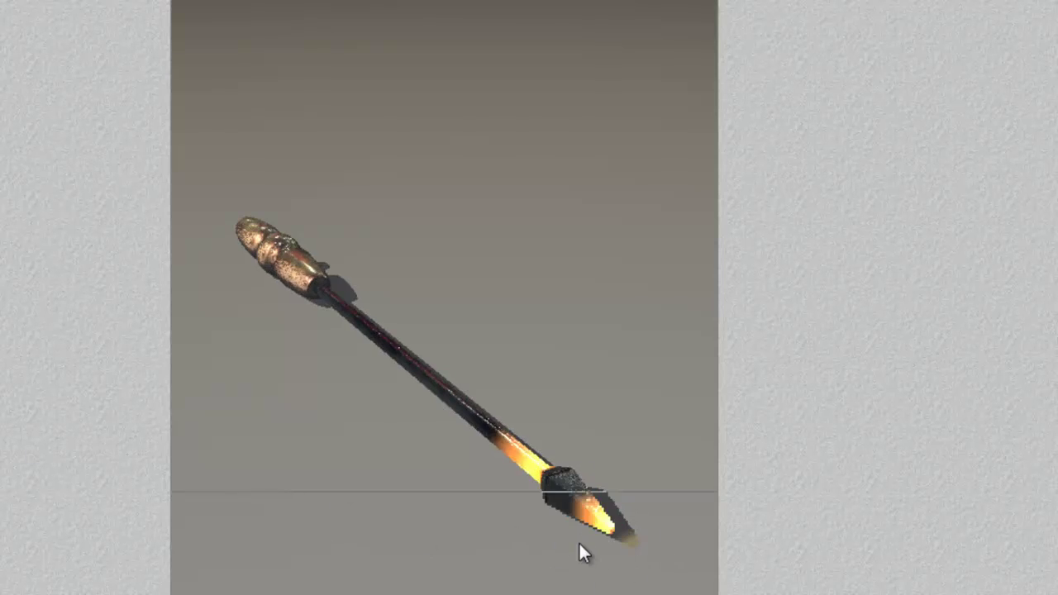
Remove texture D from the arrowhead material's Specularity and Reflection and set both to 0.
left_click(595, 526)
right_click(581, 505)
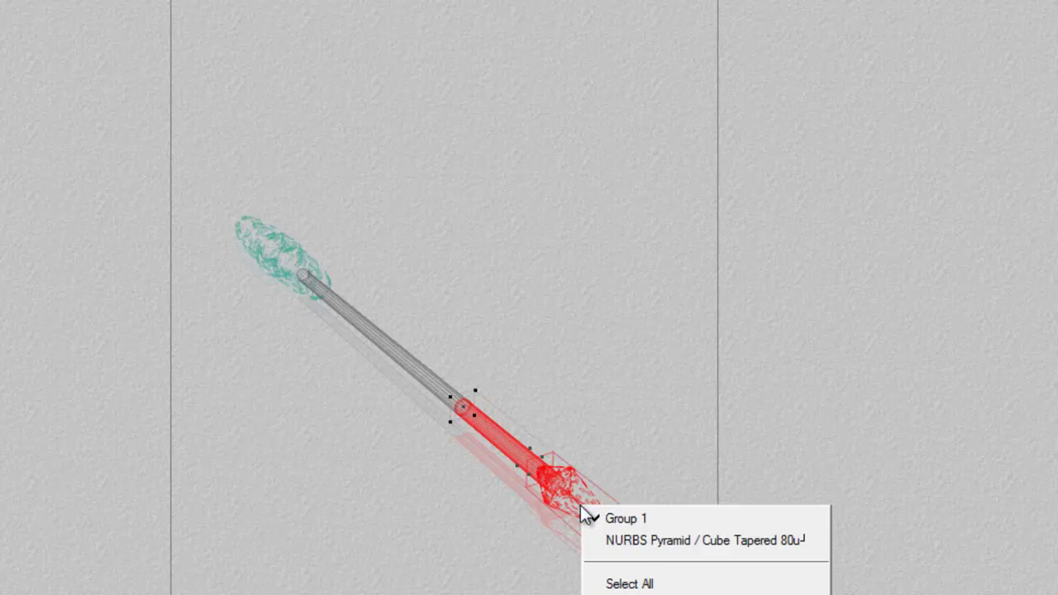
left_click(636, 540)
left_click(643, 572)
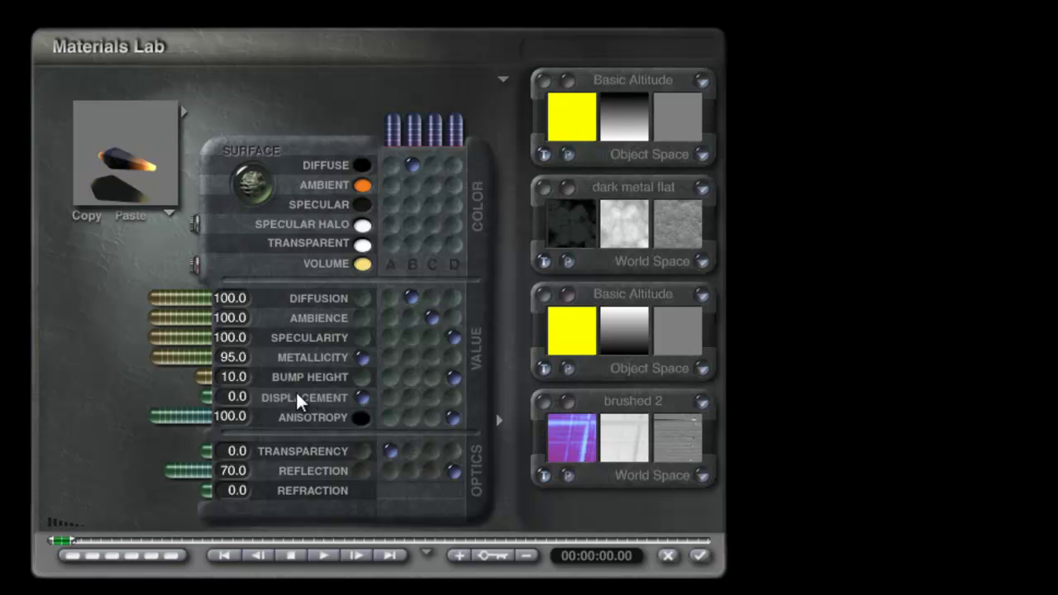
left_click_drag(163, 336, 255, 340)
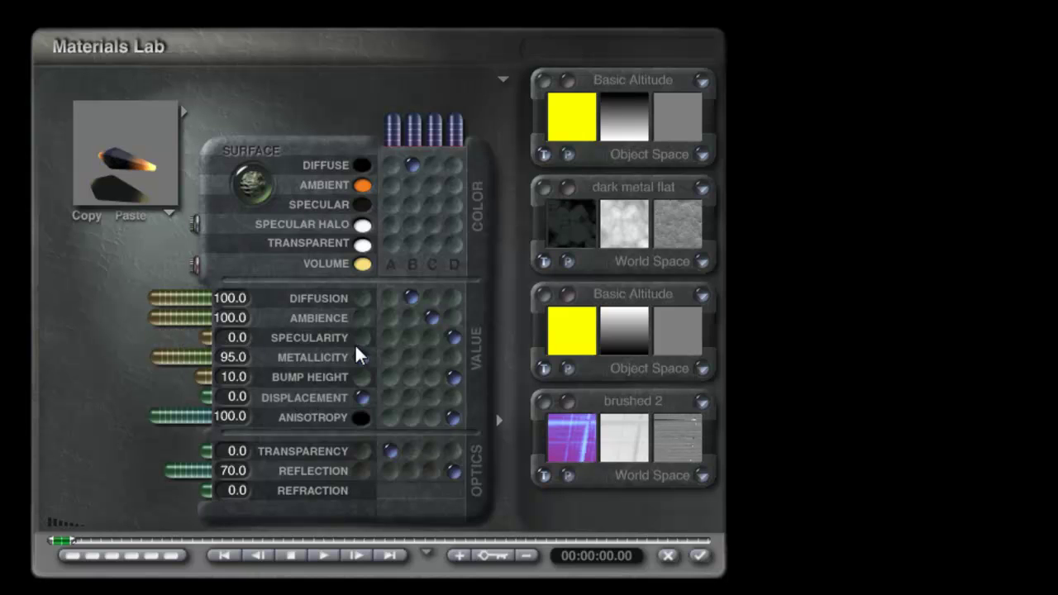
left_click(362, 337)
left_click_drag(175, 472, 263, 480)
left_click(364, 472)
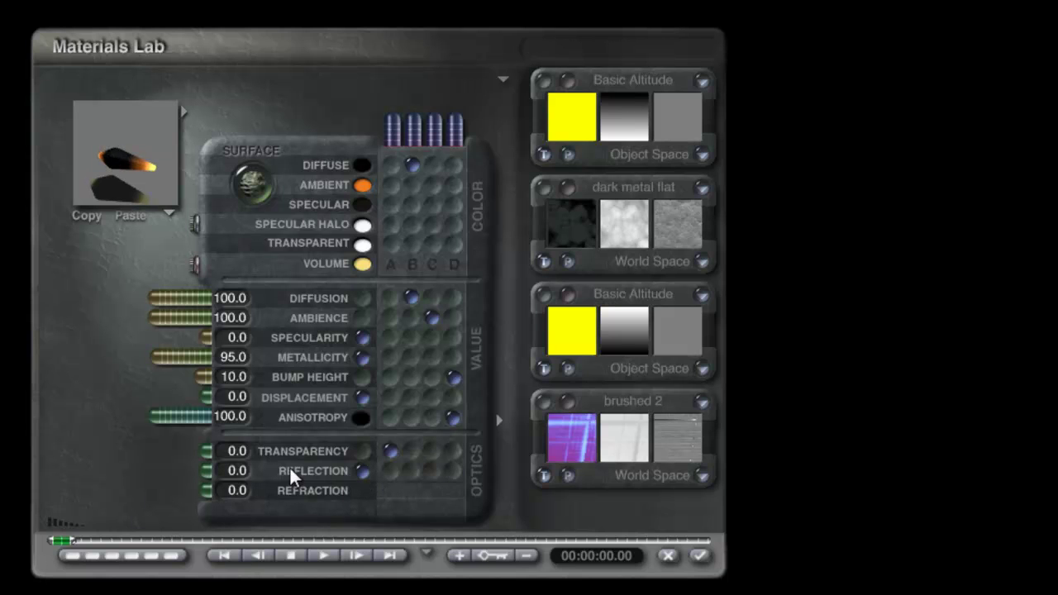
Detach the textures from the arrowhead's Transparency and Ambience, set Transparency to 100, and render the accepted material.
left_click(365, 452)
left_click_drag(226, 449, 3, 455)
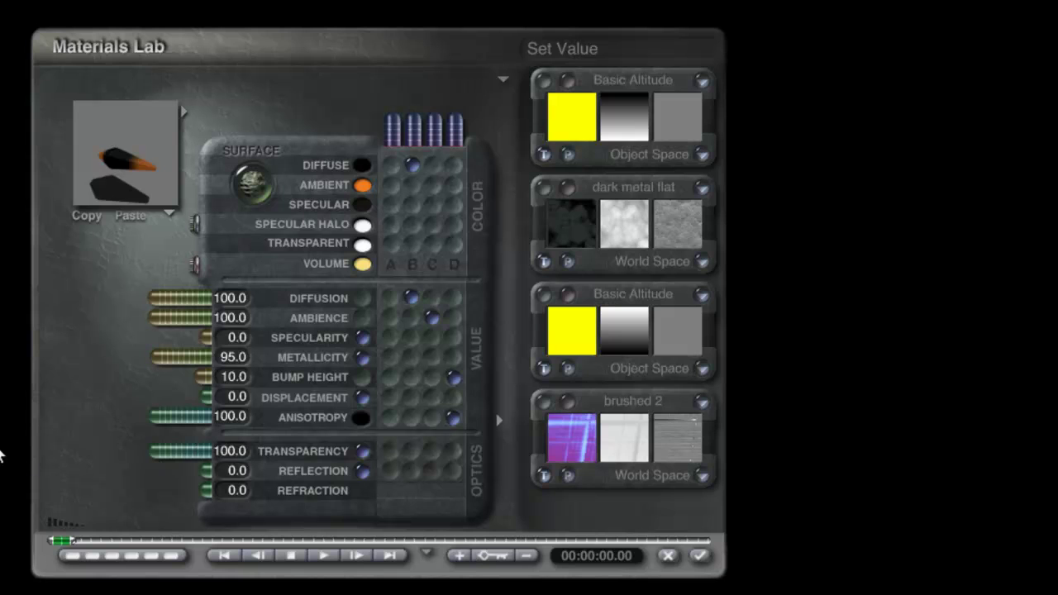
left_click(362, 316)
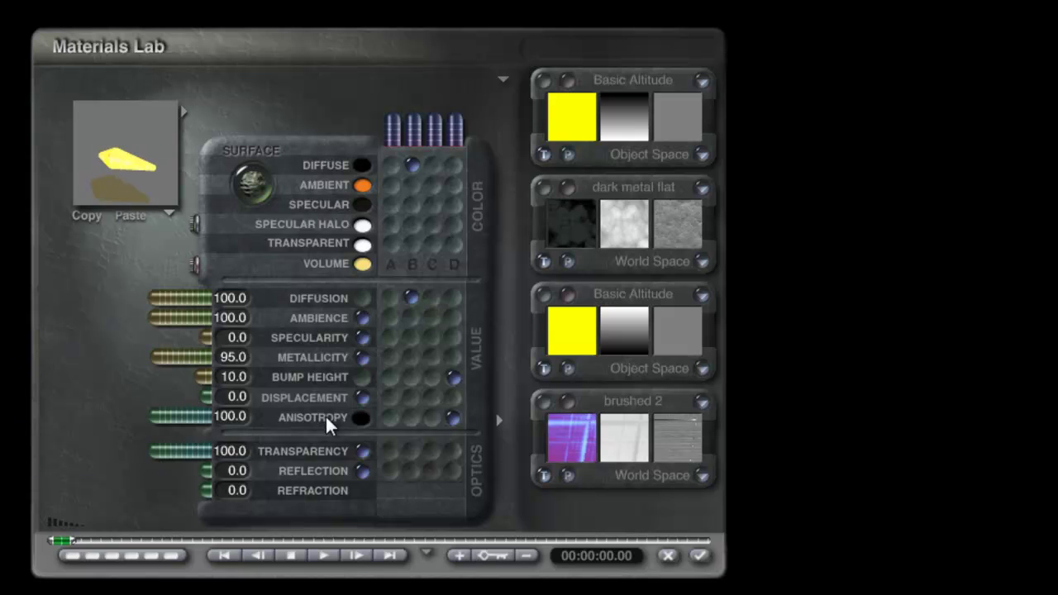
left_click_drag(154, 198, 135, 182)
left_click(700, 557)
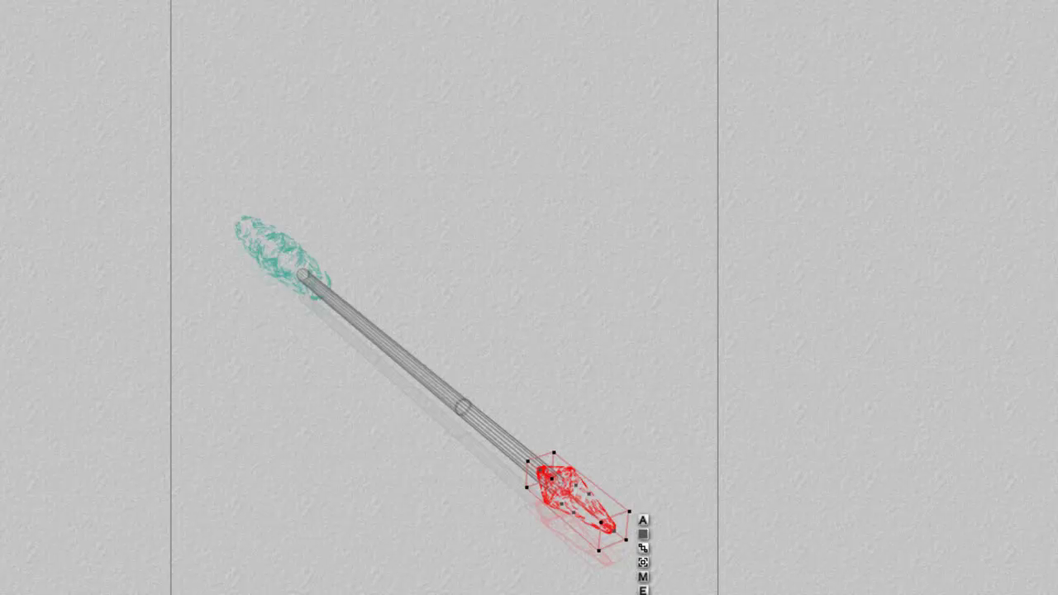
key("ctrl+r")
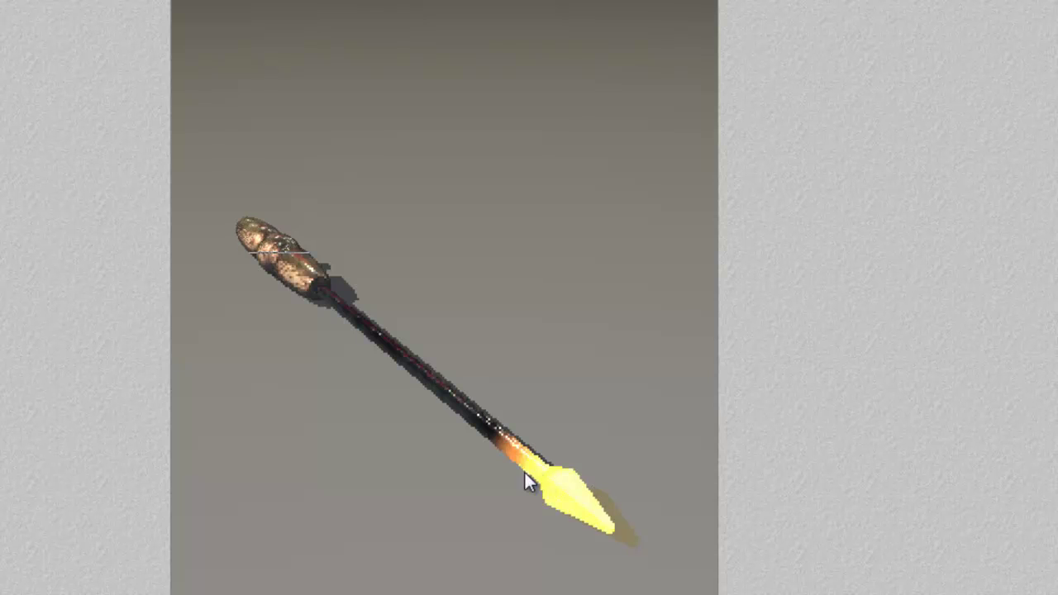
Drive the Specularity and Reflection of the rod's hot section with texture A, accept the material and render.
left_click(577, 517)
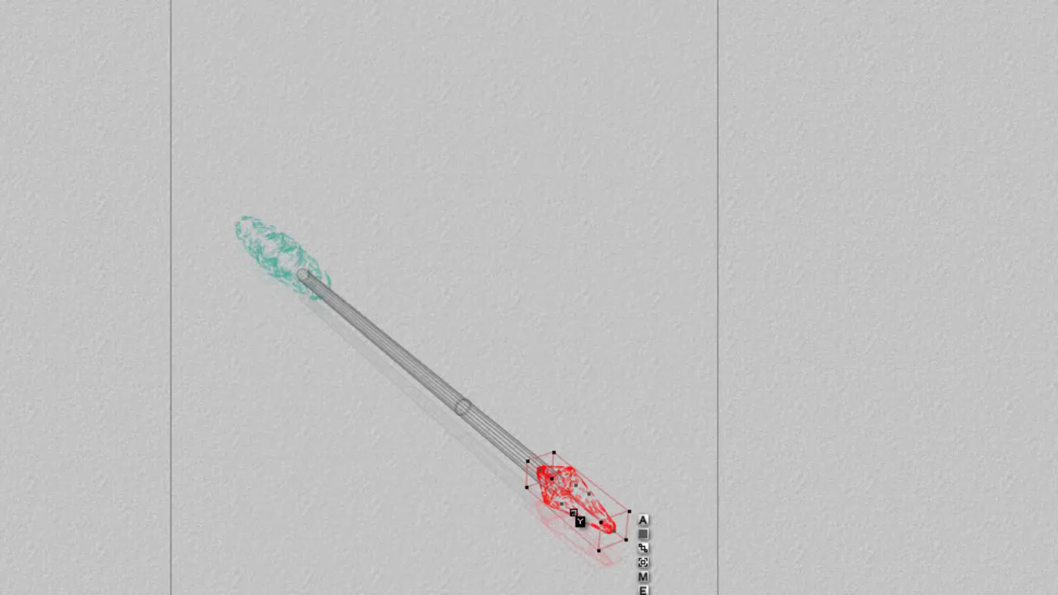
left_click(515, 453, "ctrl")
left_click(536, 465)
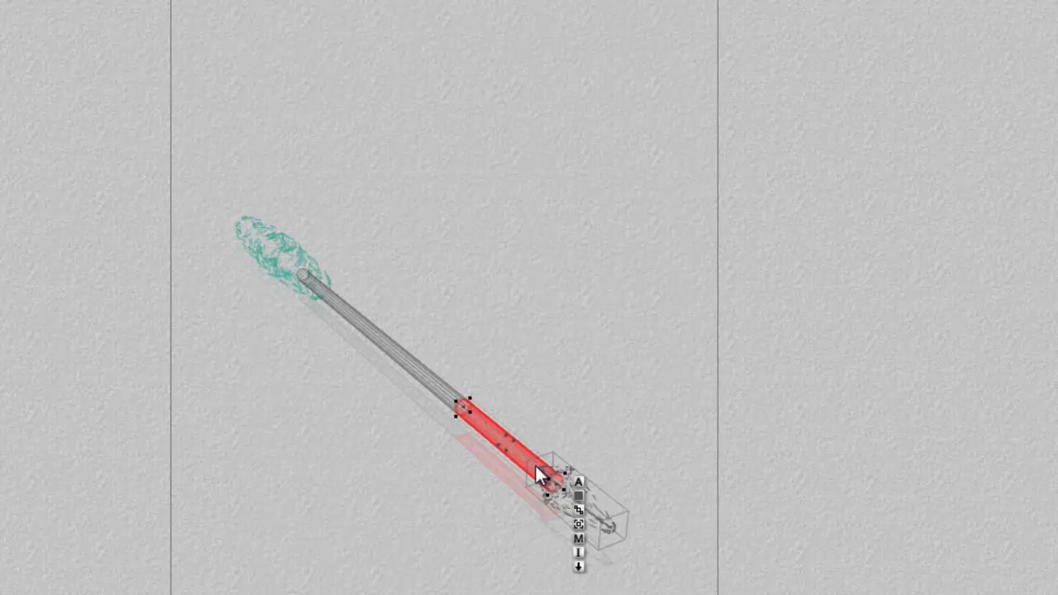
left_click(578, 538)
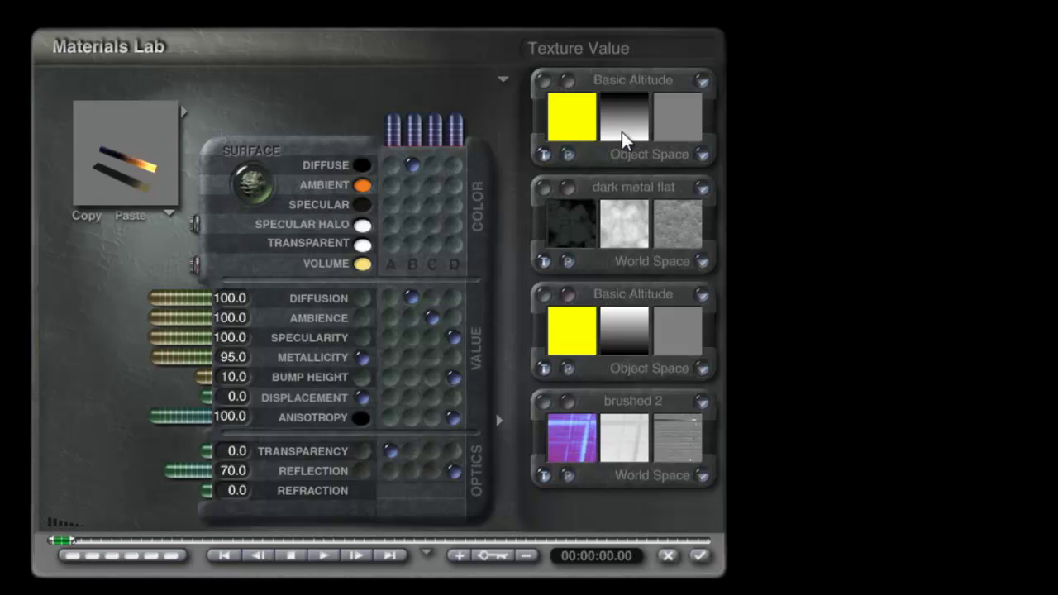
left_click(391, 337)
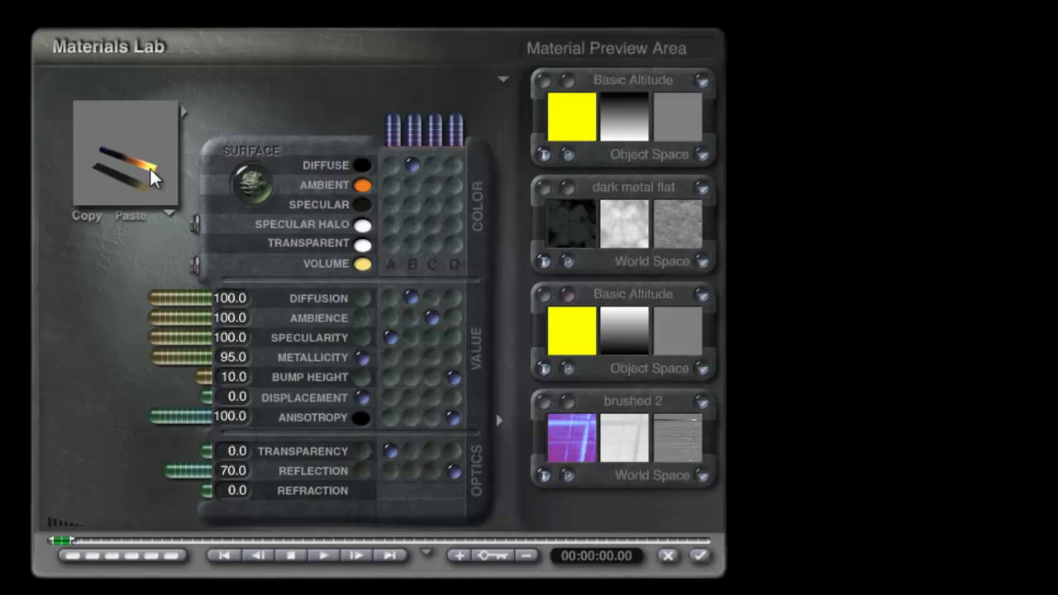
left_click(390, 471)
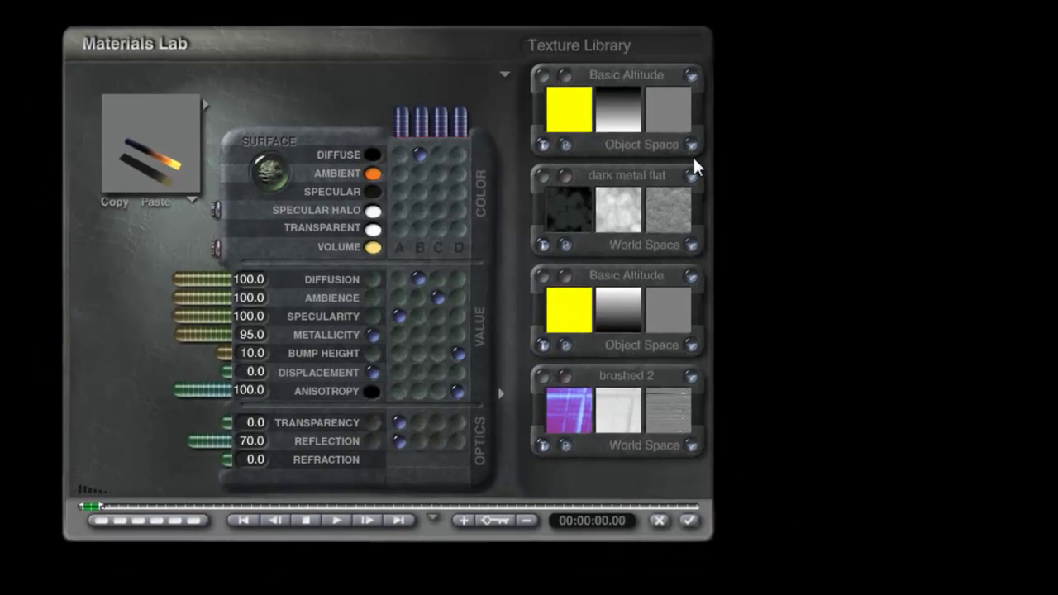
left_click(701, 155)
left_click(890, 88)
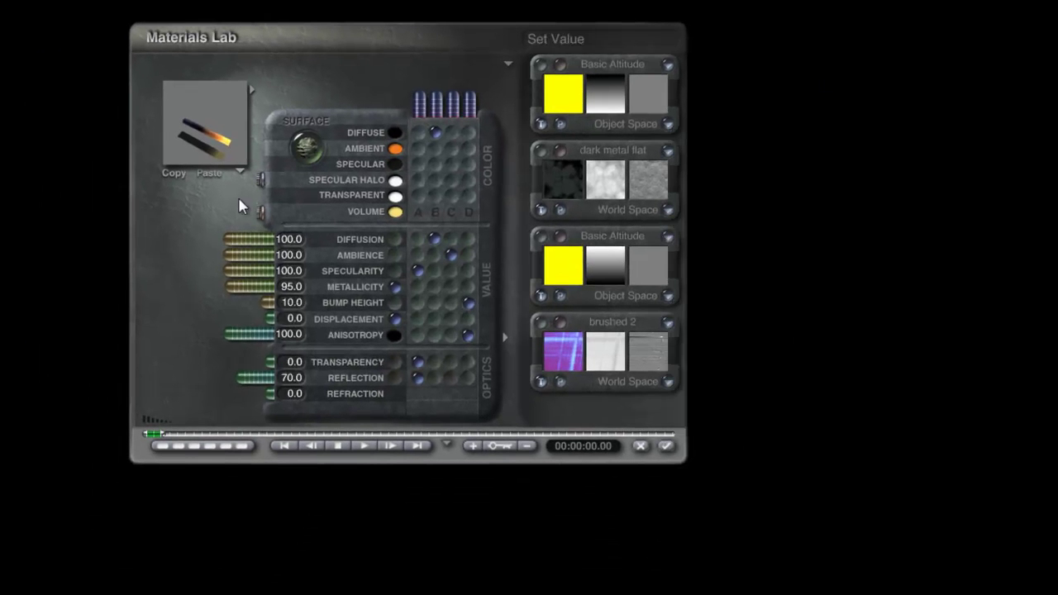
left_click_drag(204, 136, 231, 141)
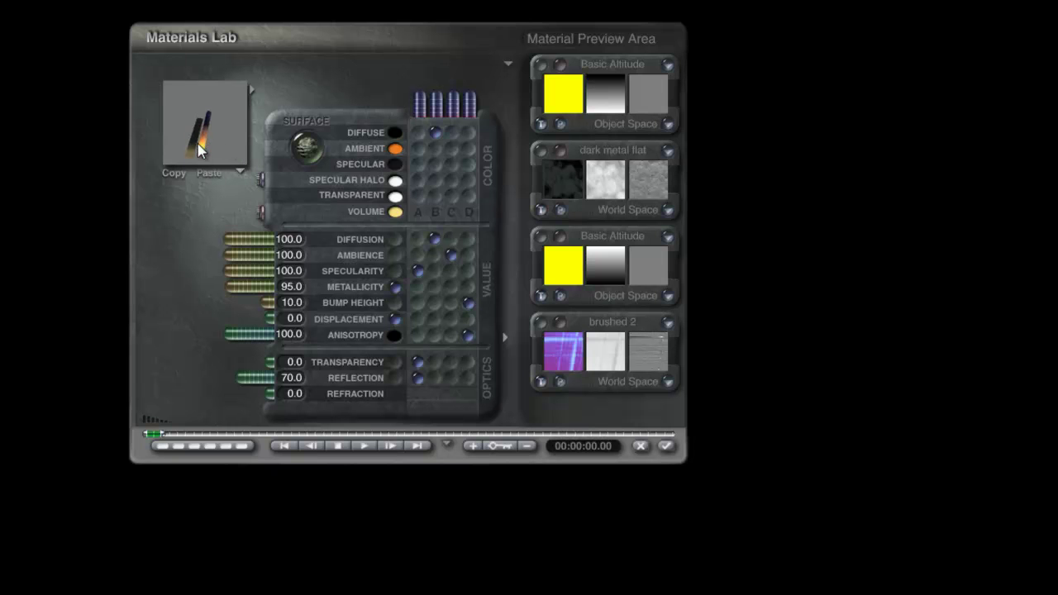
left_click(665, 447)
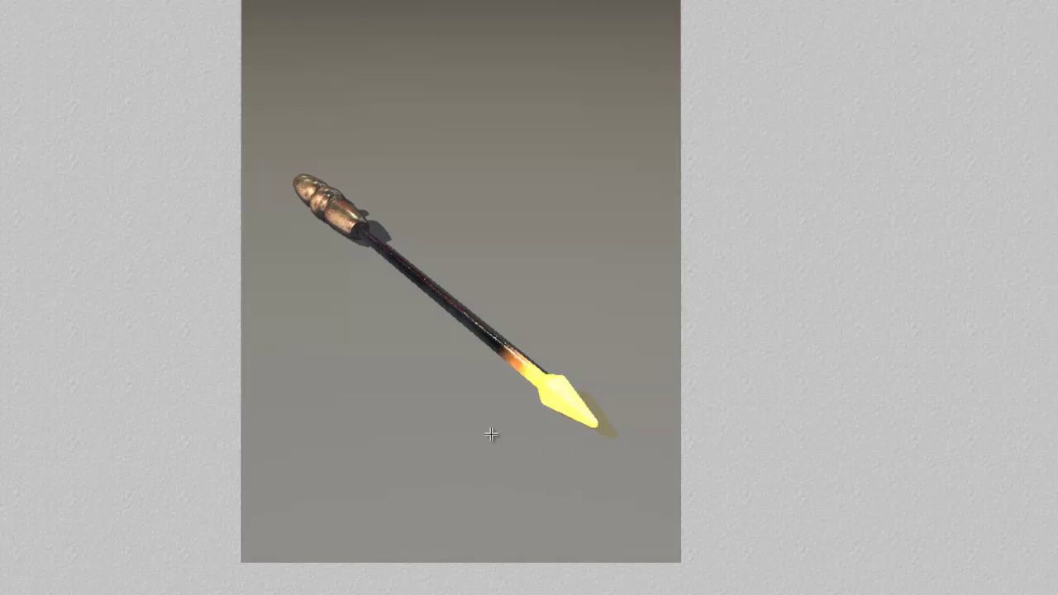
Create a radial light and drop it onto the wooden handle.
key("Escape")
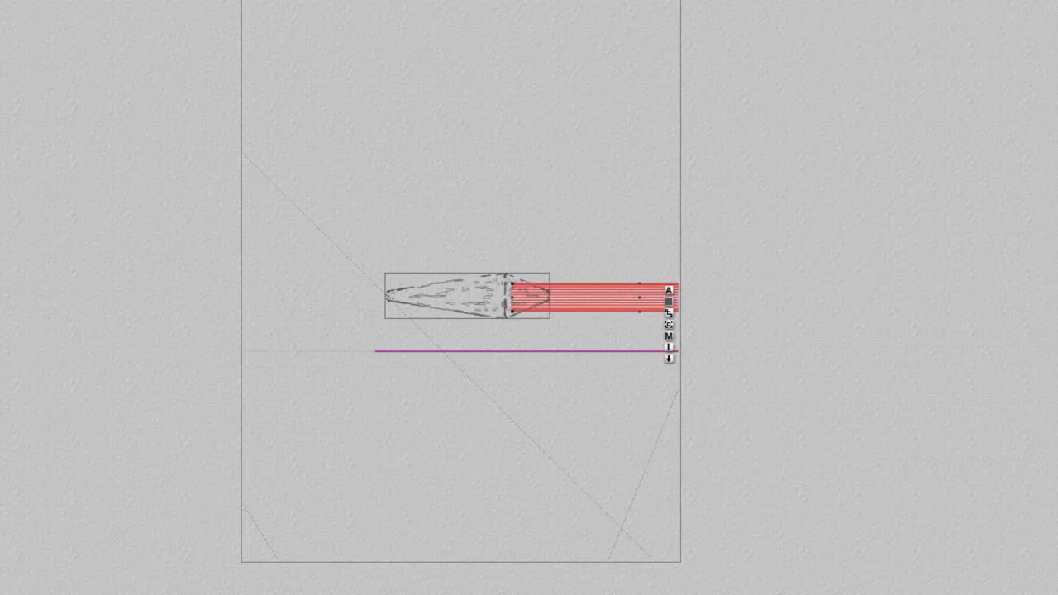
left_click(350, 79)
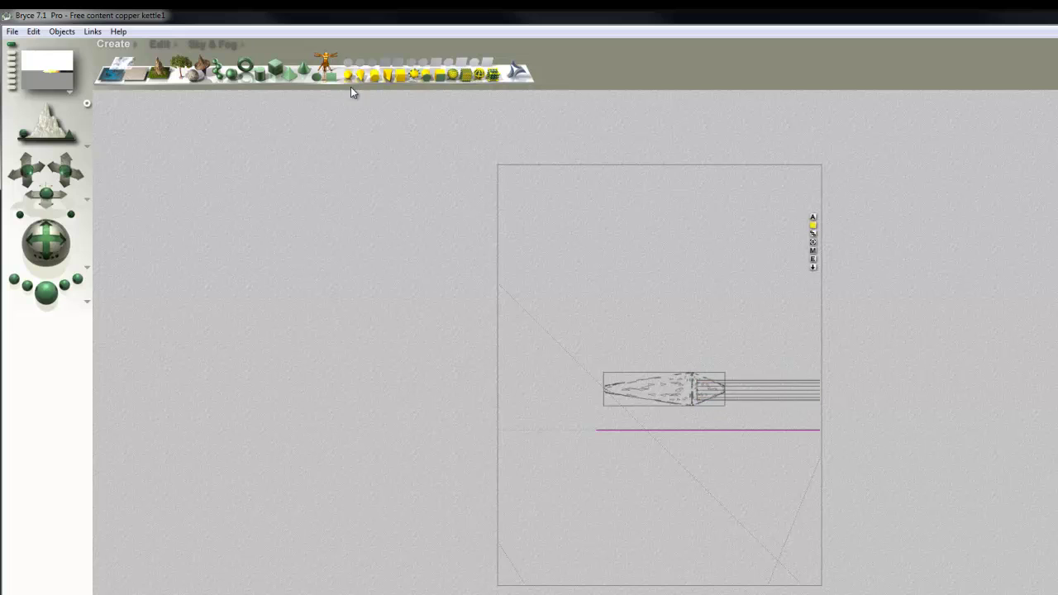
key("2")
key("3")
key("minus")
key("minus")
key("minus")
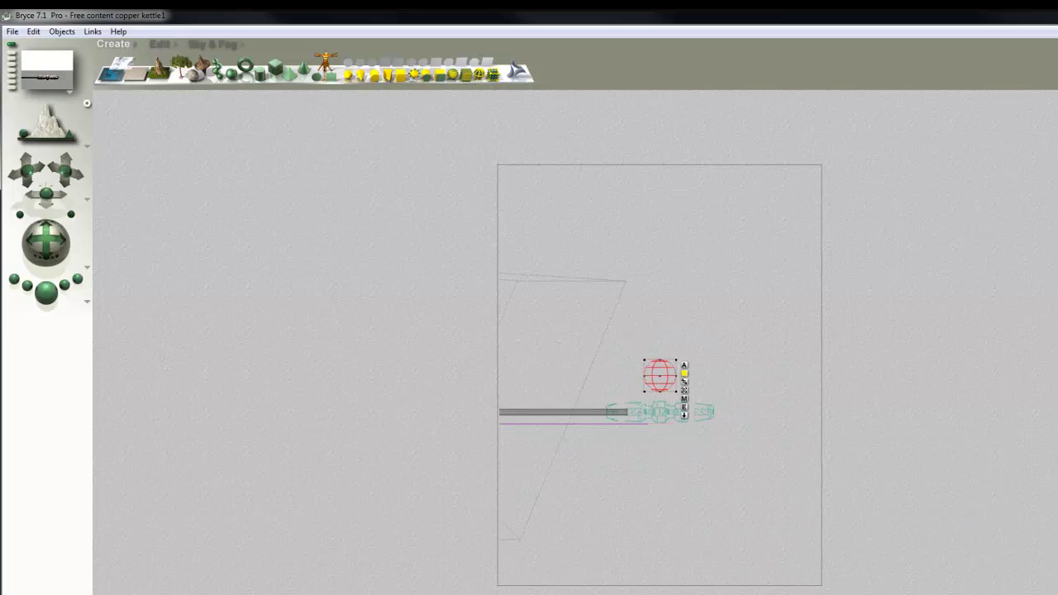
left_click(684, 415)
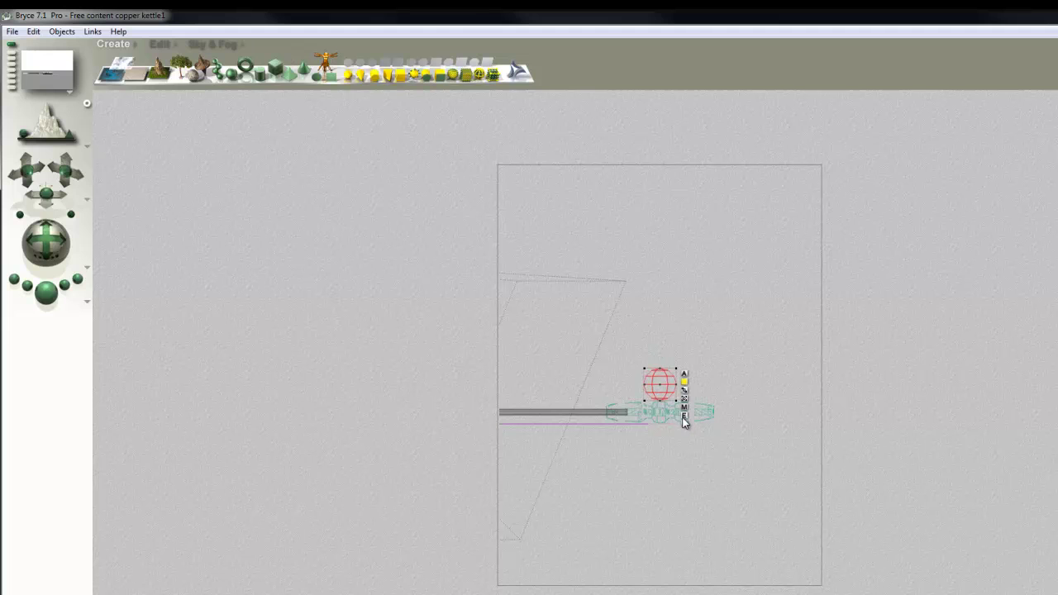
Lower the radial light to the rod's height and move it along the rod towards the arrowhead.
left_click(160, 45)
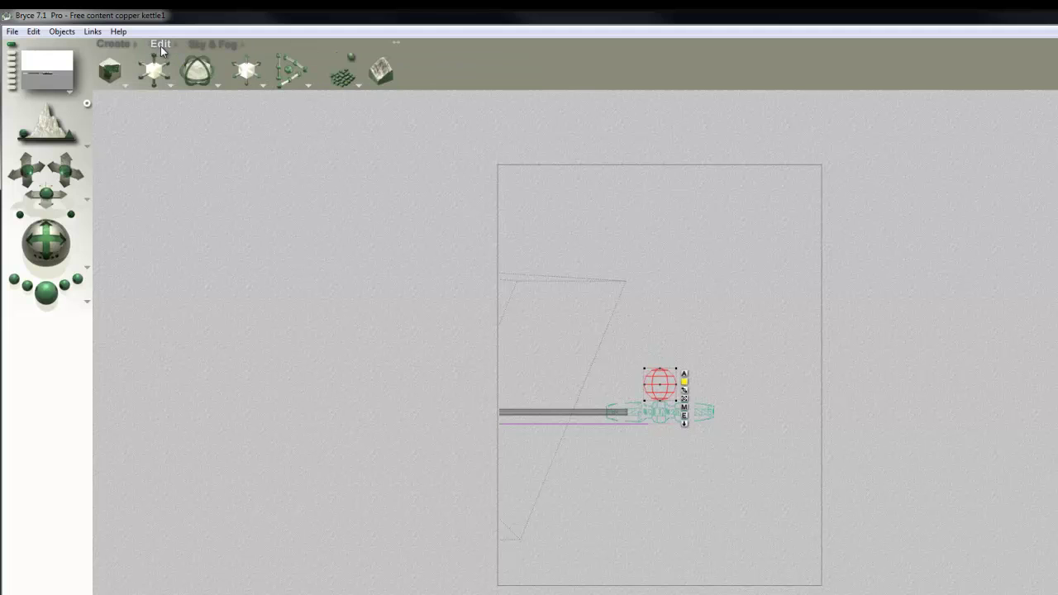
left_click_drag(241, 82, 246, 85)
key("2")
key("3")
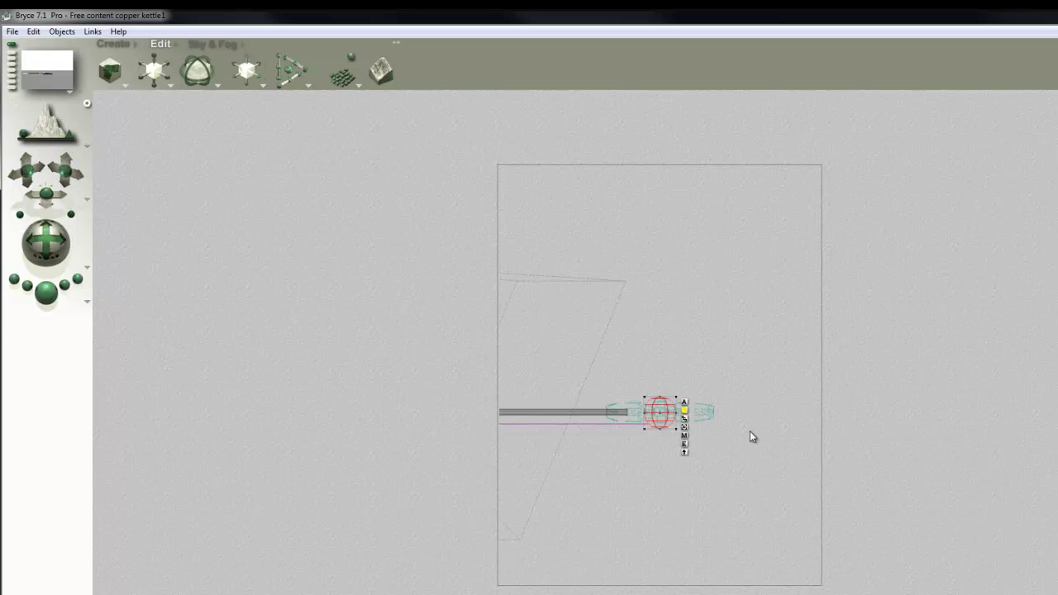
left_click_drag(257, 77, 240, 77)
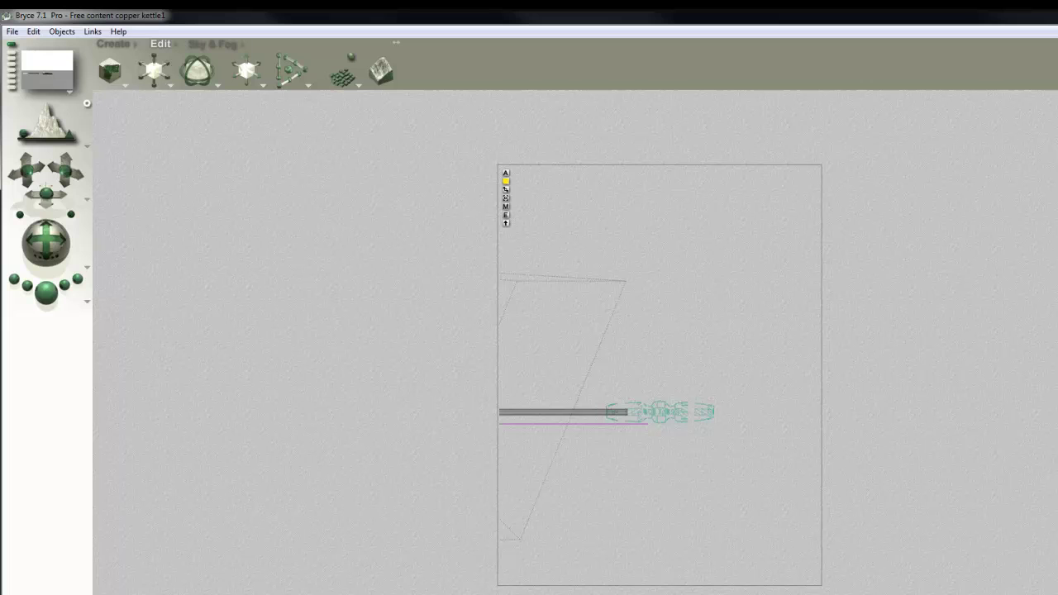
Move the radial light along the rod to the base of the arrowhead and shrink it to slightly larger than the rod.
key("minus")
key("minus")
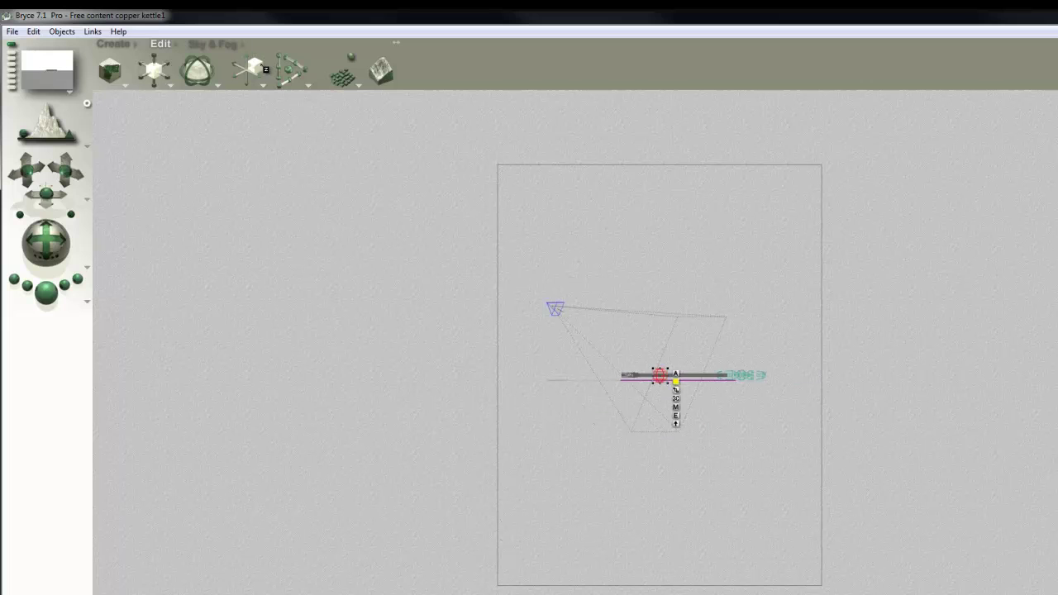
left_click_drag(265, 70, 259, 65)
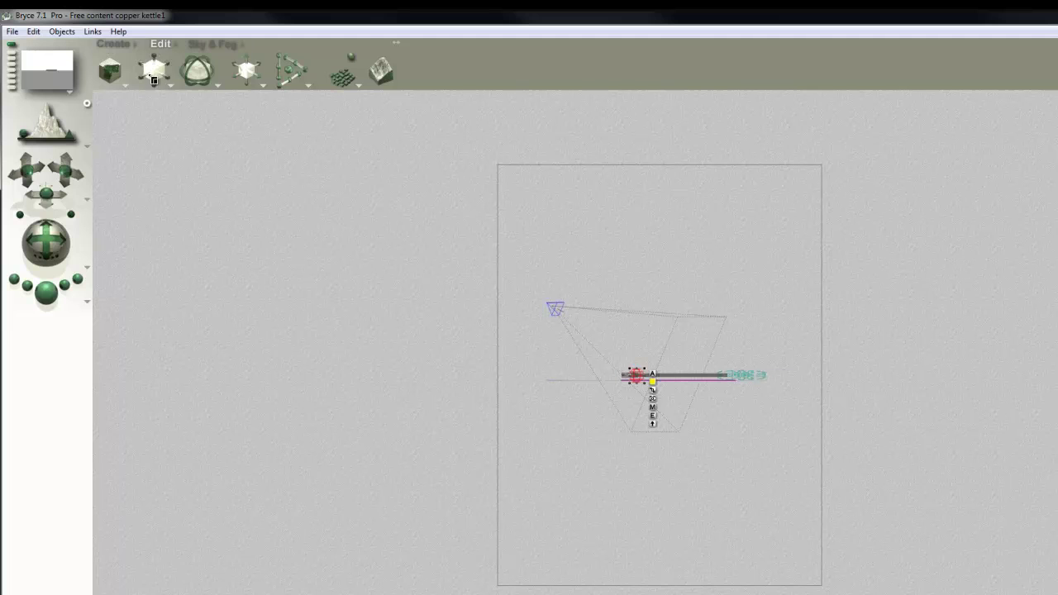
left_click_drag(160, 75, 157, 74)
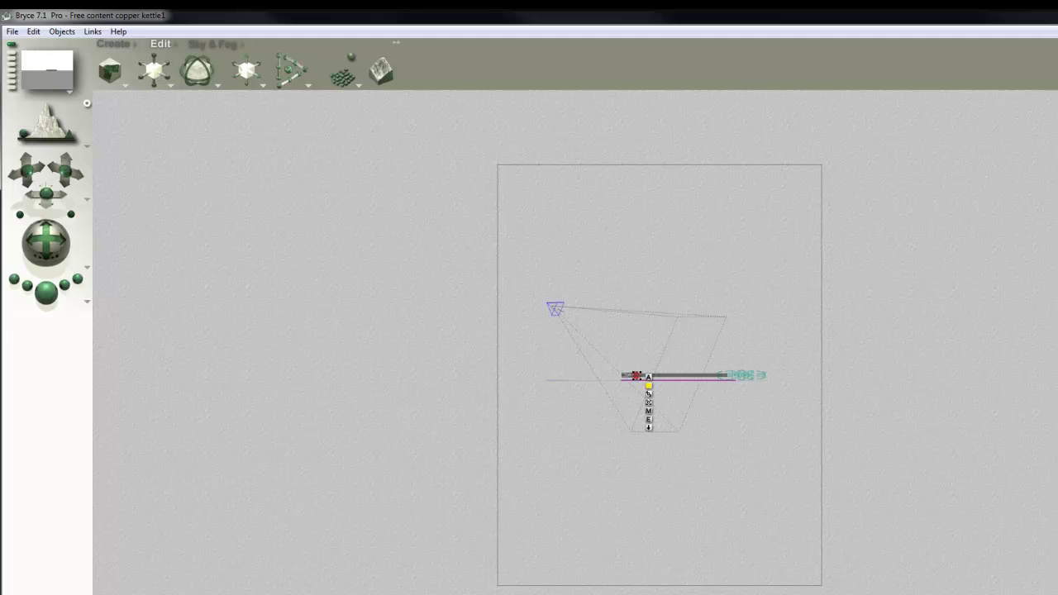
key("ctrl+plus")
key("ctrl+plus")
key("ctrl+plus")
key("ctrl+plus")
key("ctrl+plus")
key("ctrl+plus")
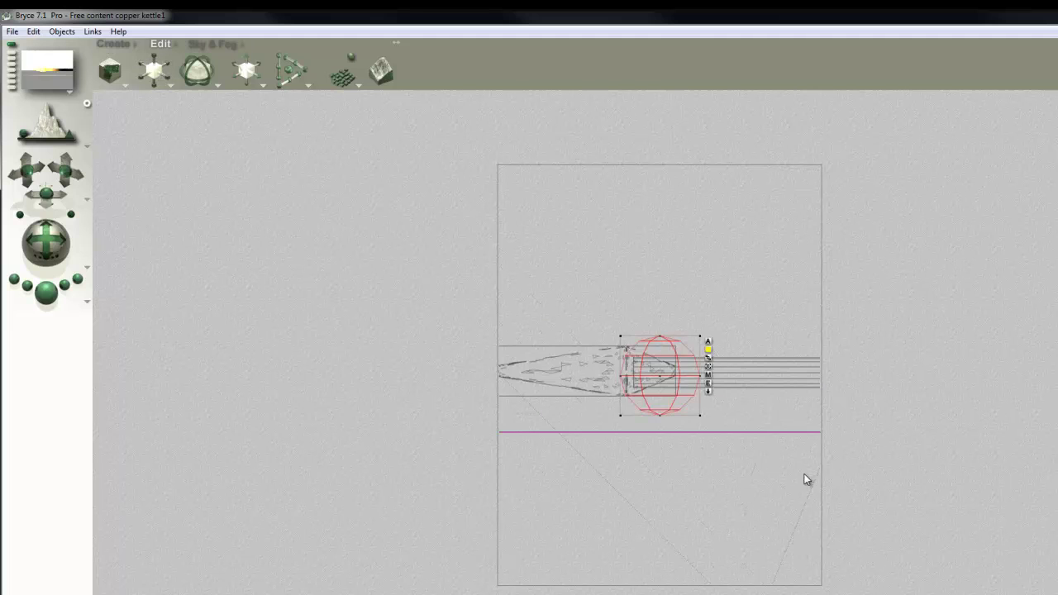
left_click_drag(686, 403, 692, 400)
key("4")
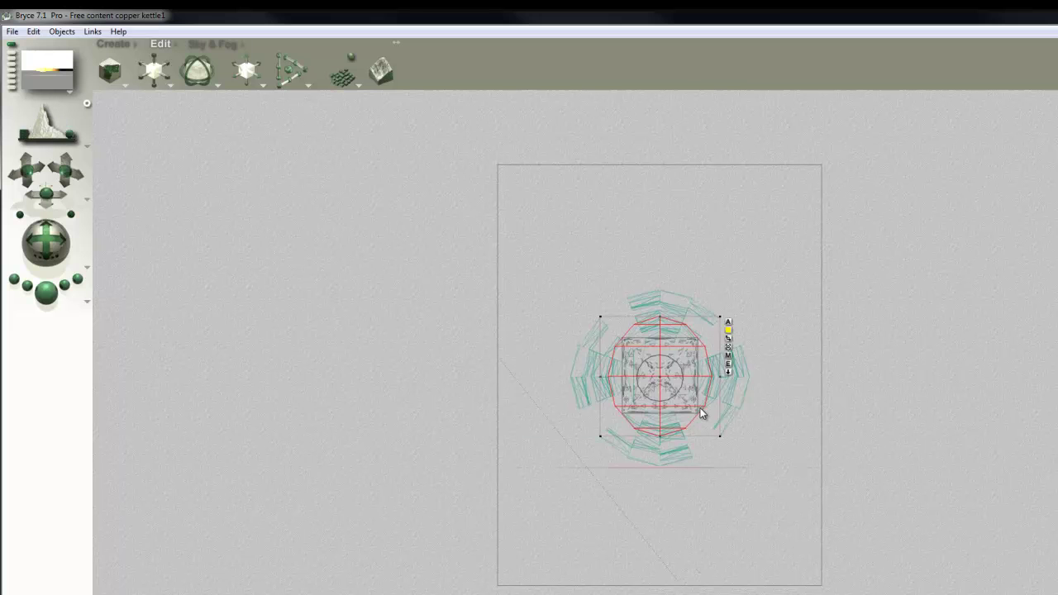
key("2")
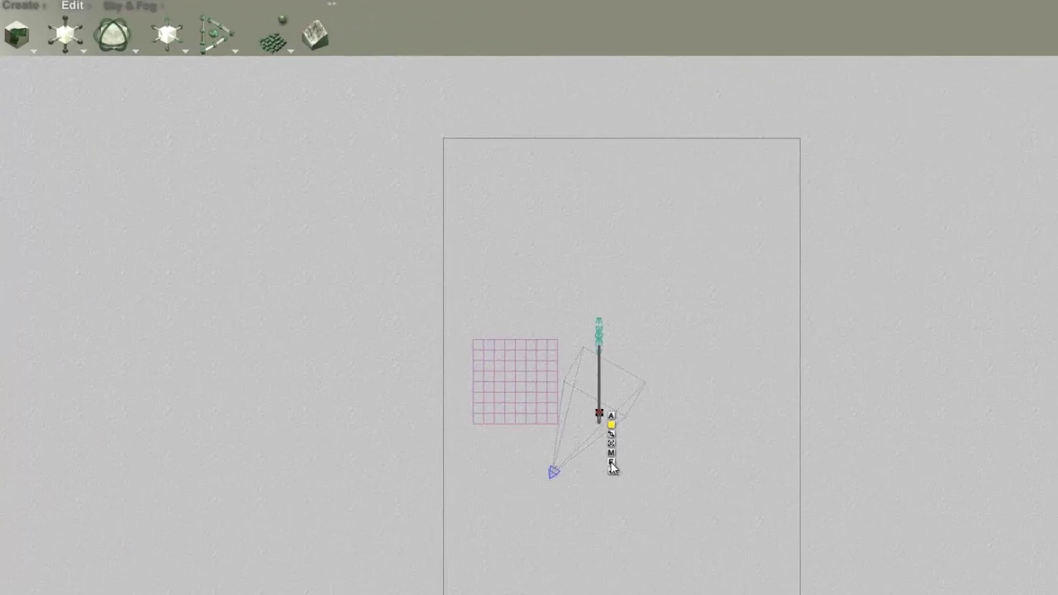
Edit the light to a uniform orange colour with Diffuse and Specular intensity of 5, and accept the settings.
left_click(612, 464)
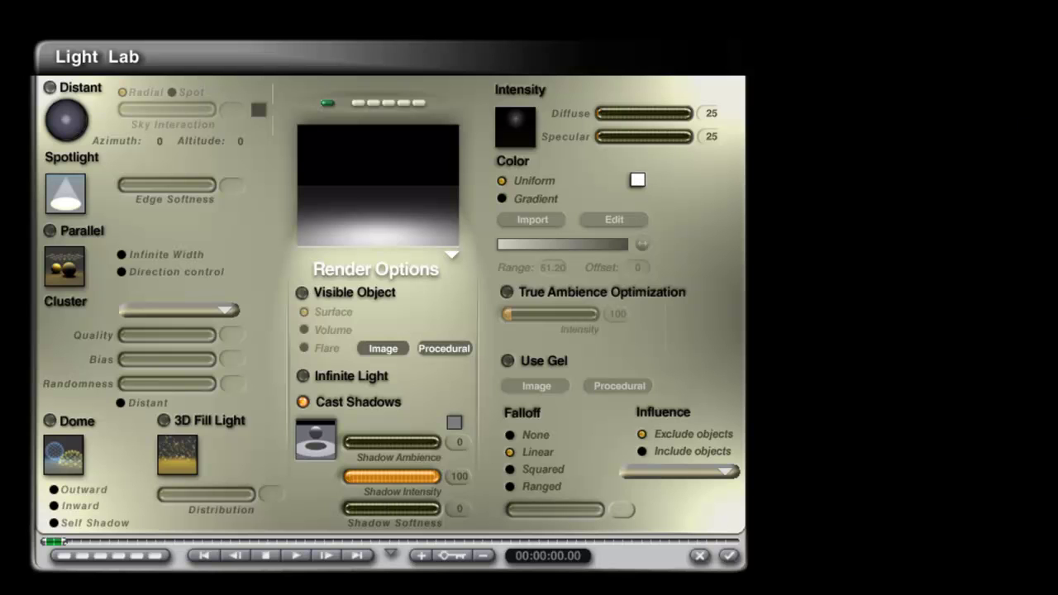
left_click(637, 180)
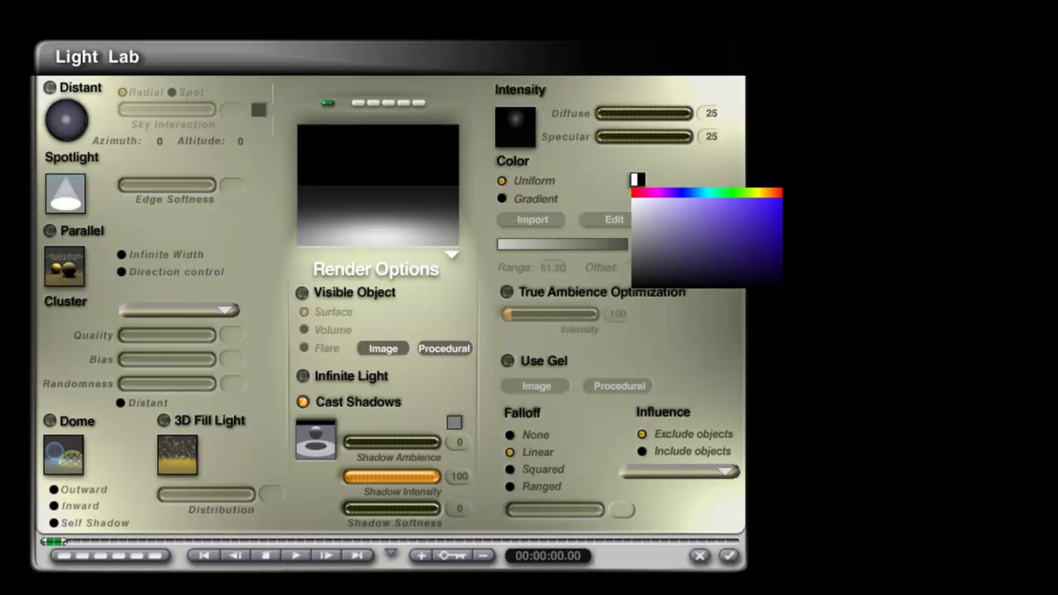
left_click(775, 192)
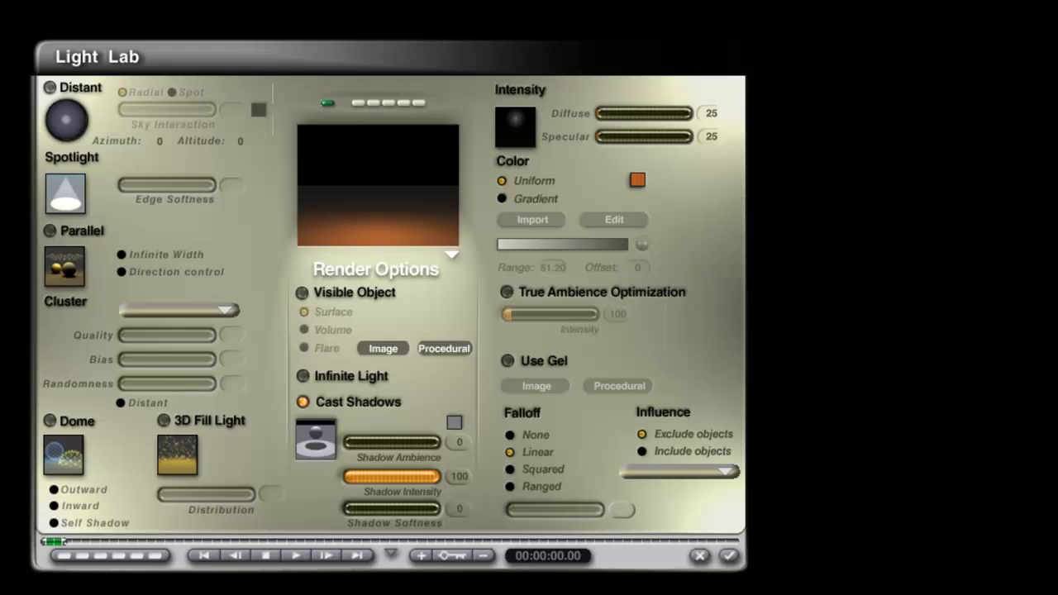
left_click(708, 119)
type("5")
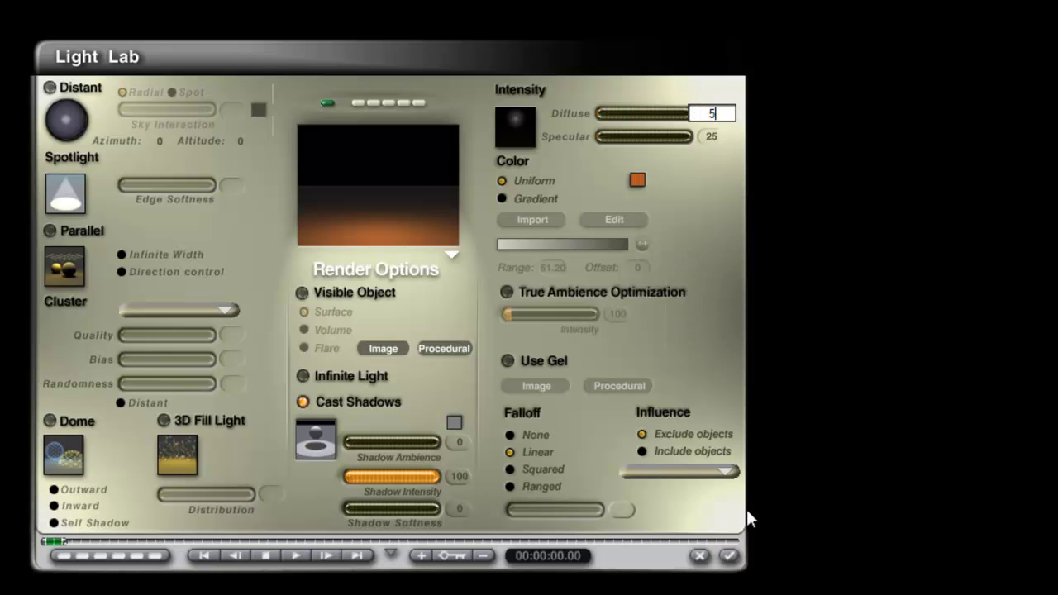
left_click(709, 139)
type("5")
key("Return")
left_click(729, 555)
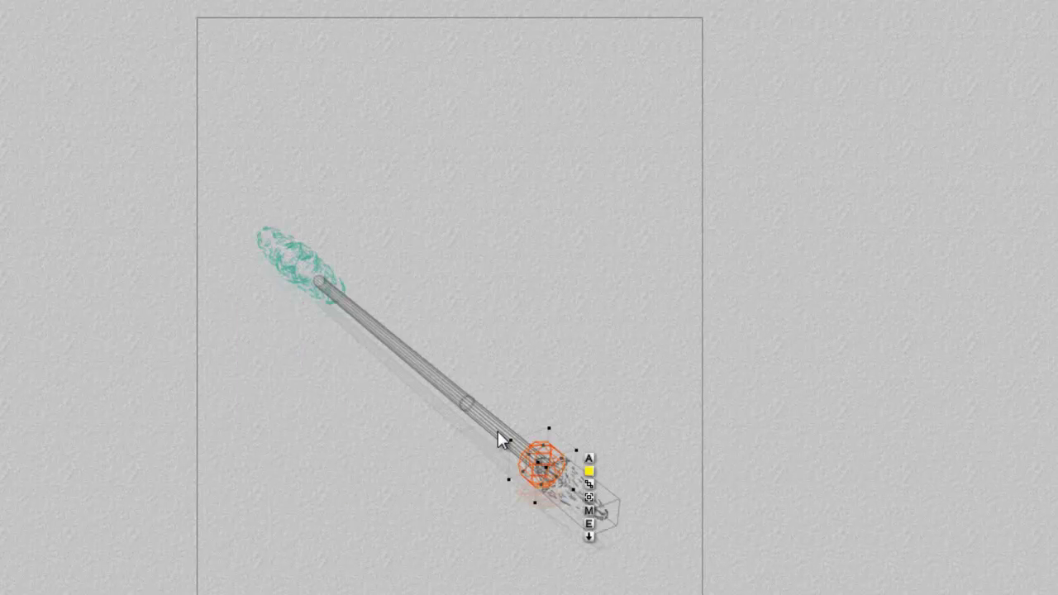
Duplicate the orange light twice, shifting each copy further towards the arrowhead's tip in equal, overlapping steps.
key("3")
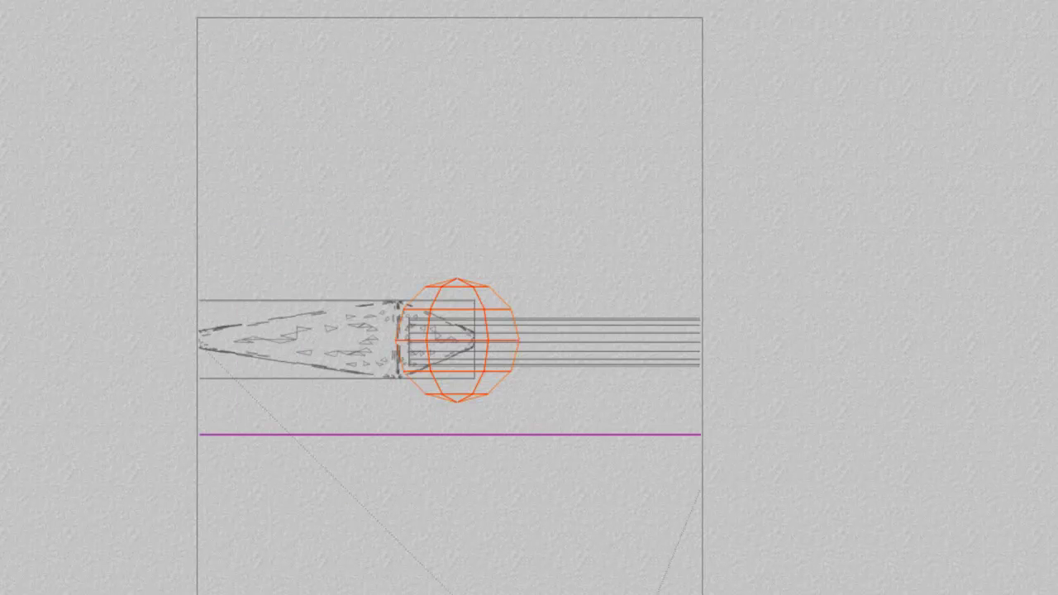
key("Left")
key("Left")
key("Left")
key("Left")
key("Left")
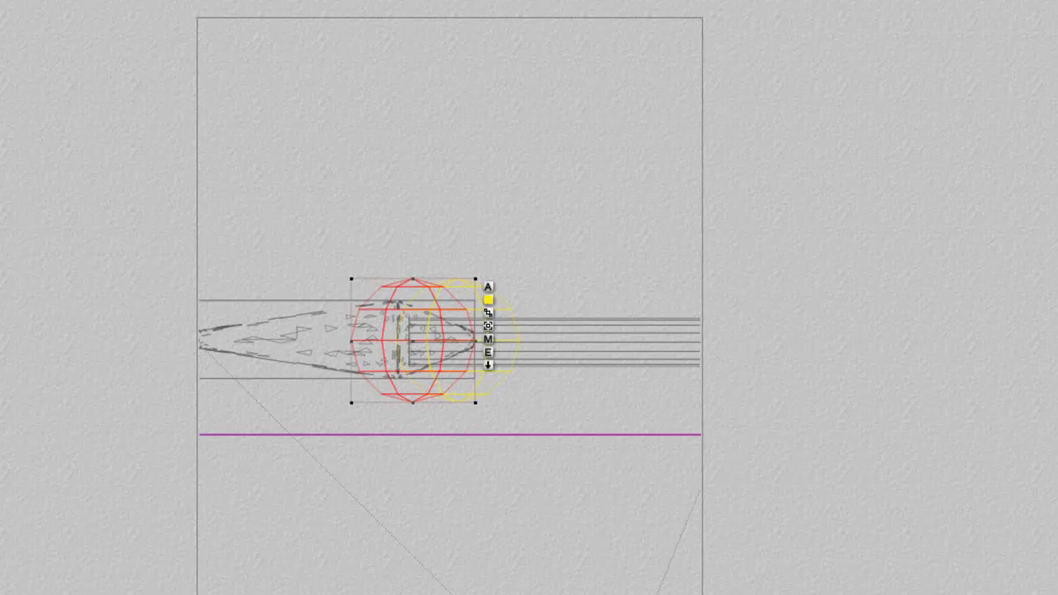
key("Left")
key("Left")
key("Left")
key("Left")
key("Left")
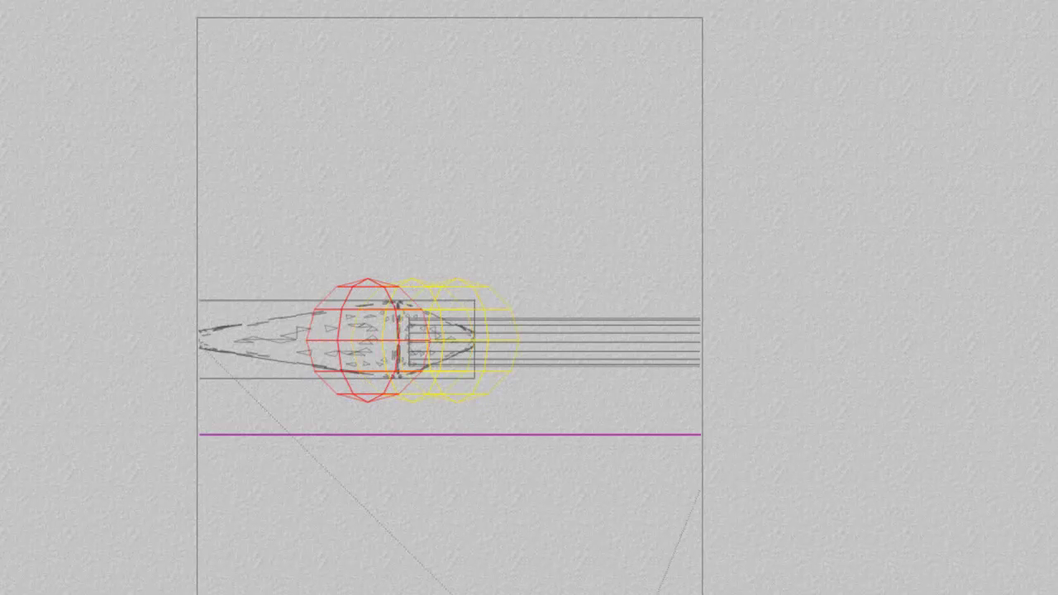
Select the three lights, duplicate them and move the copies into the front half of the arrowhead.
left_click(290, 221)
left_click_drag(290, 221, 511, 383)
right_click(293, 343)
left_click(312, 355)
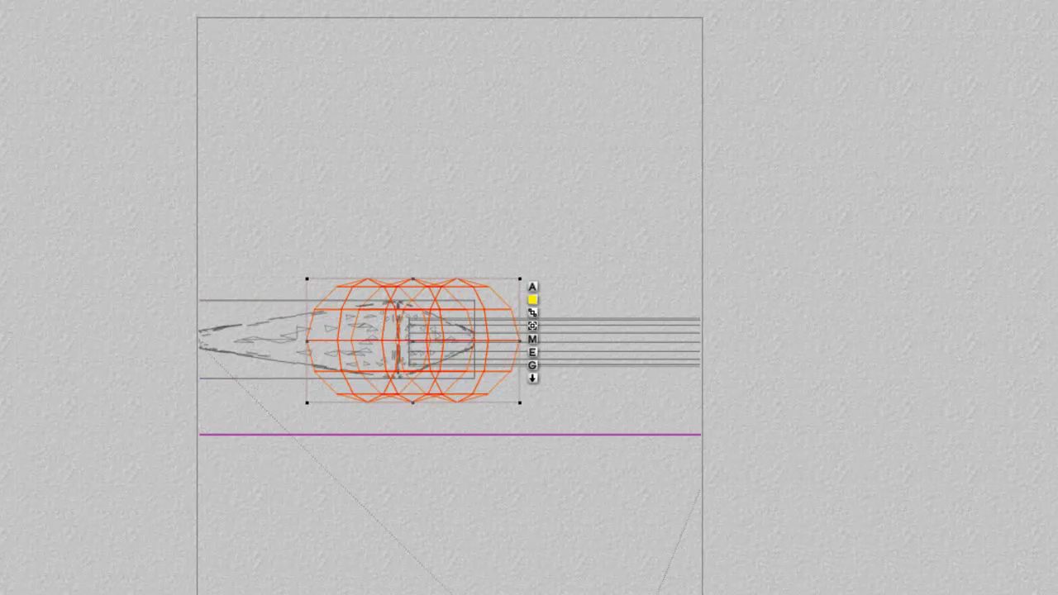
left_click_drag(413, 340, 292, 340)
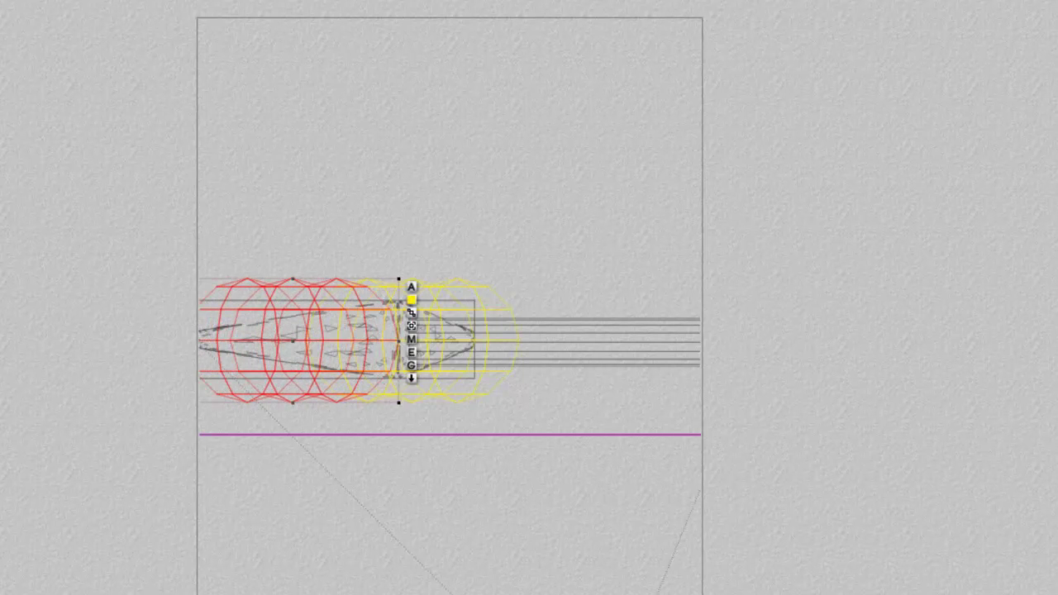
key("plus")
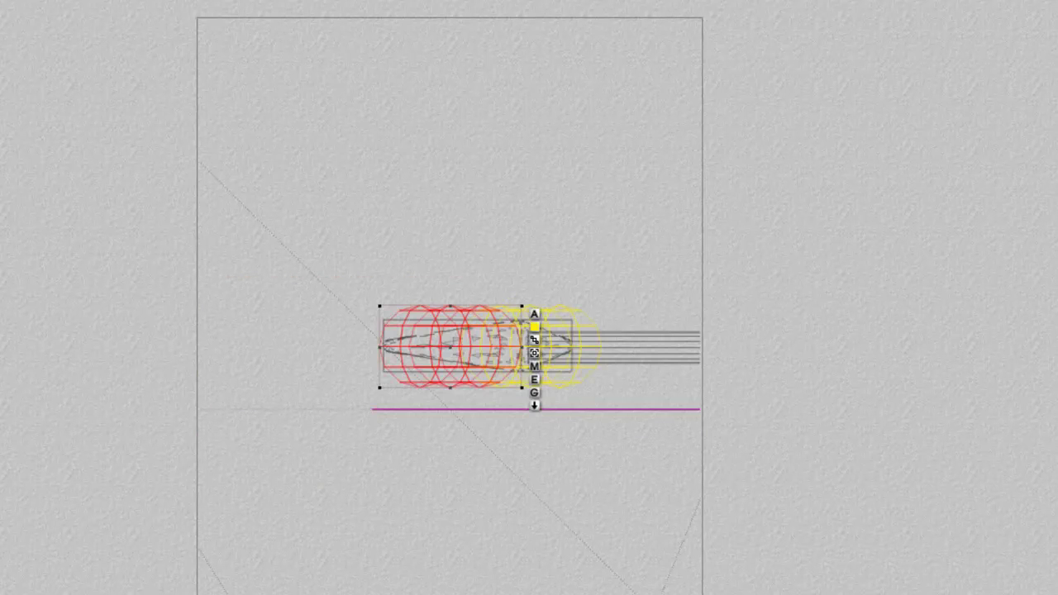
Set the Diffuse and Specular intensity of the three front lights to 10 and accept the settings.
left_click(534, 382)
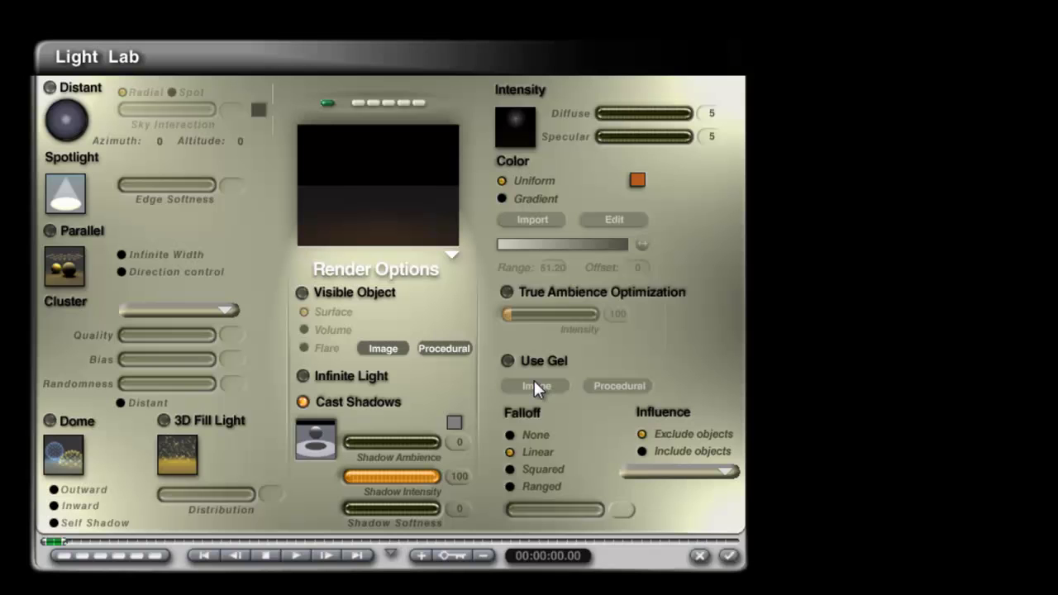
left_click(709, 114)
type("10")
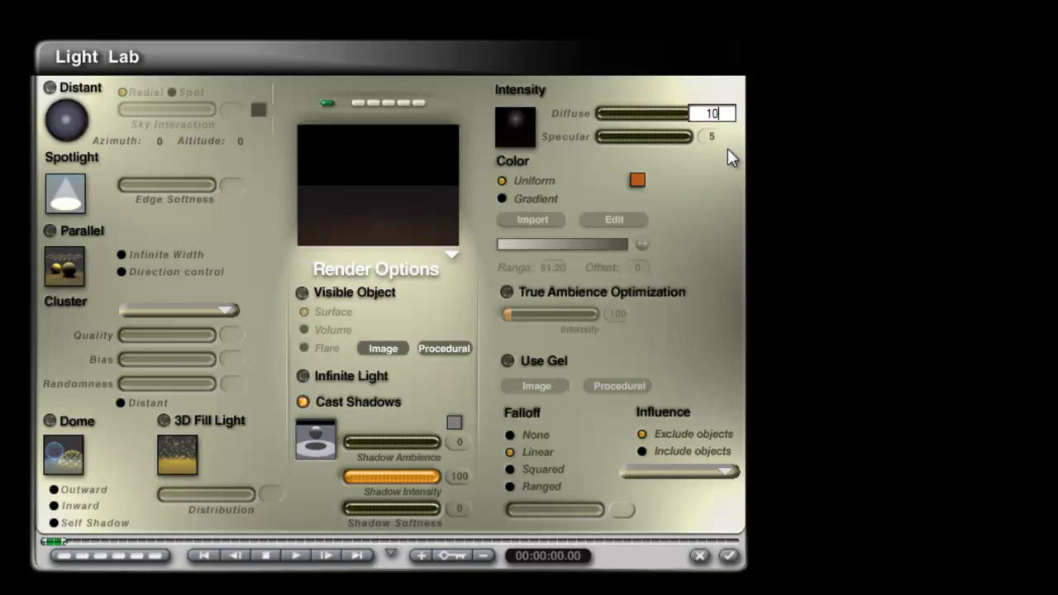
key("Tab")
type("10")
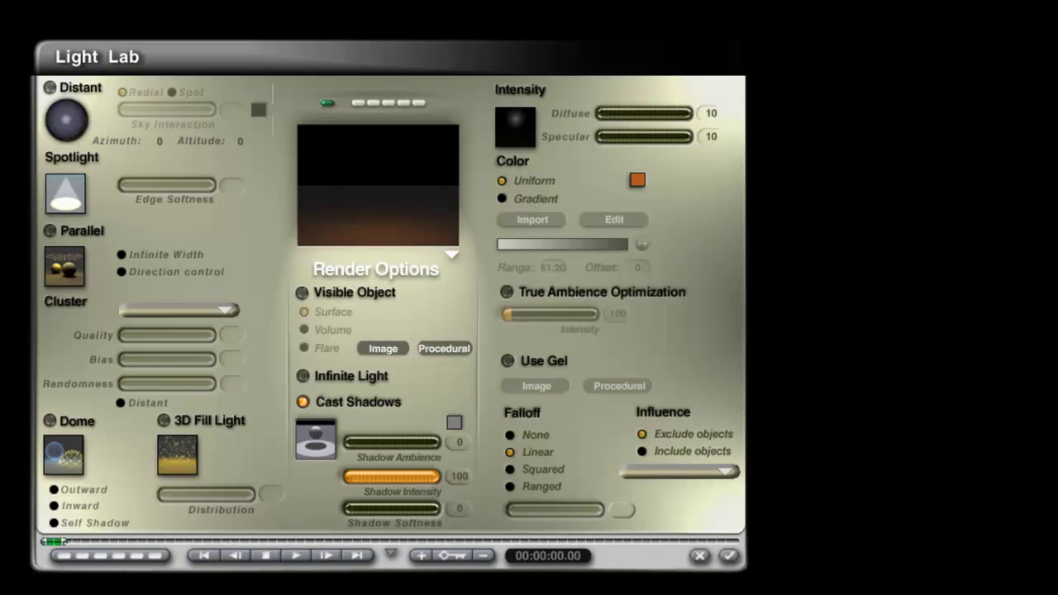
left_click(729, 556)
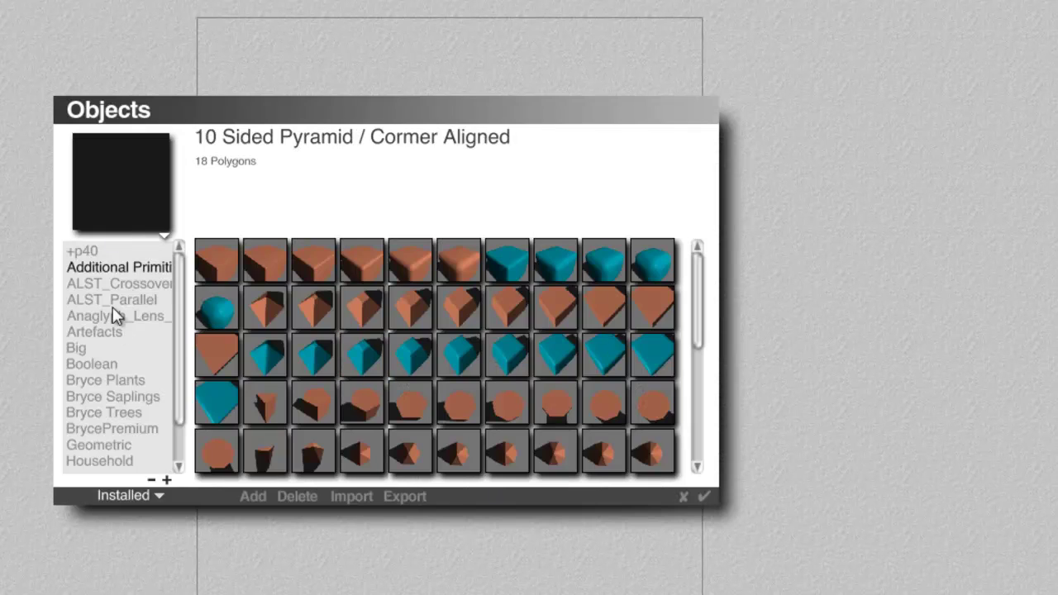
Add the model to the object library and the current sky to the 1 fiders category of the sky library.
left_click(113, 291)
left_click(254, 496)
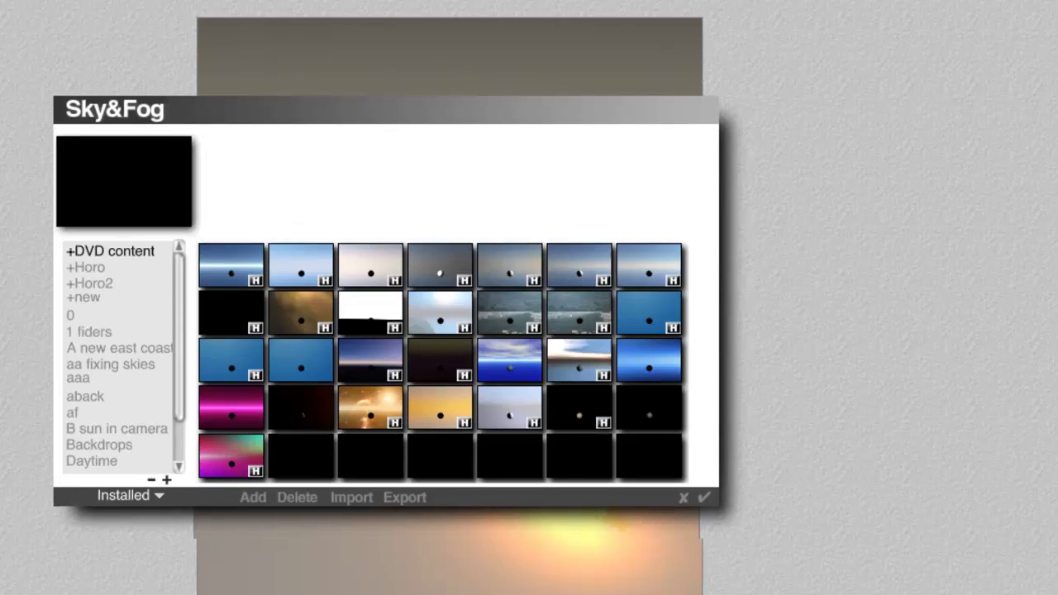
left_click(89, 299)
left_click(82, 315)
left_click(89, 331)
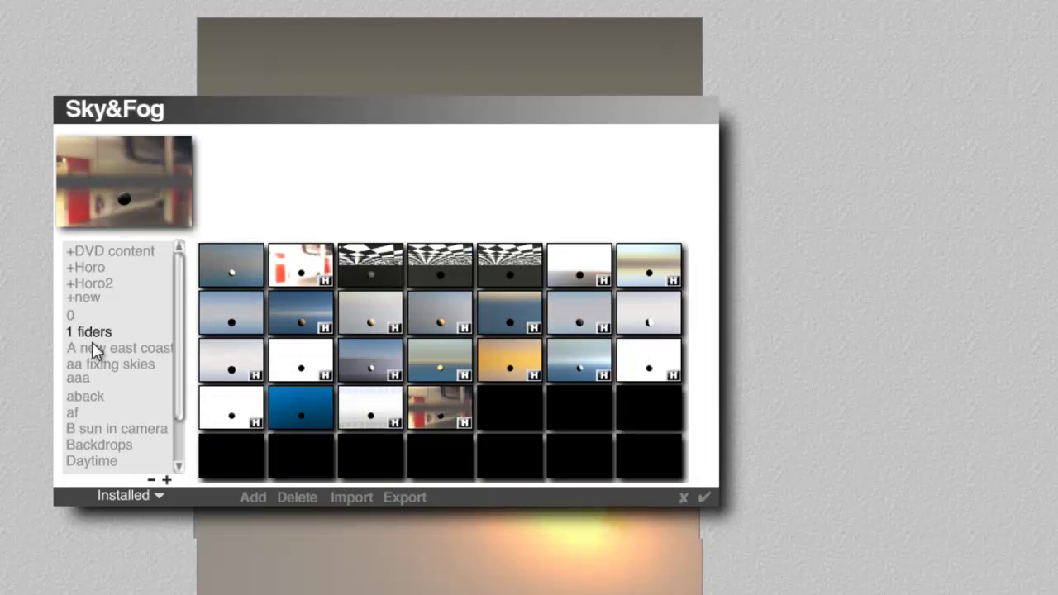
left_click(250, 498)
left_click(539, 374)
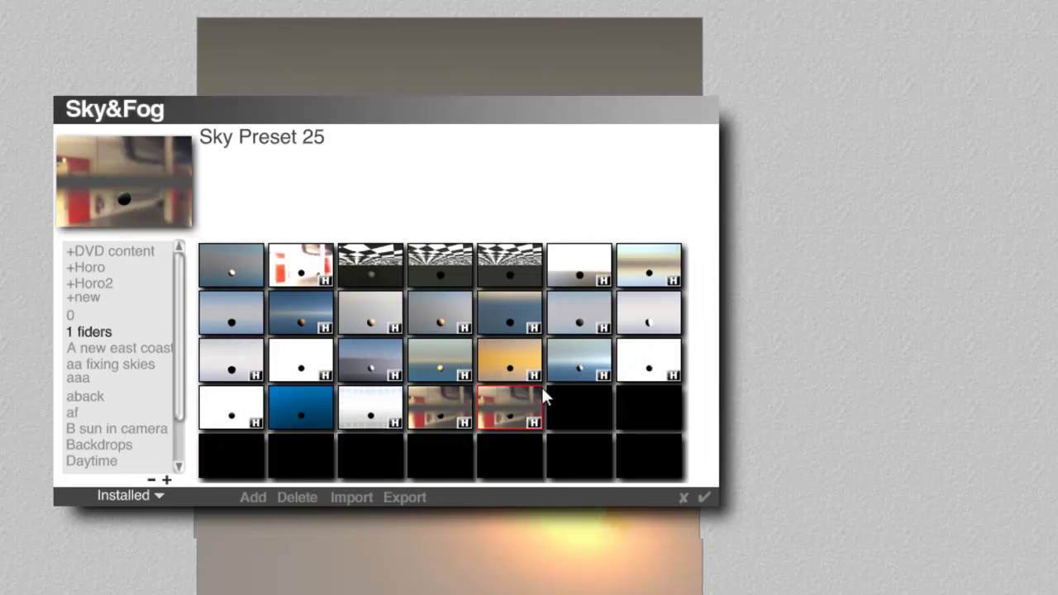
left_click(705, 498)
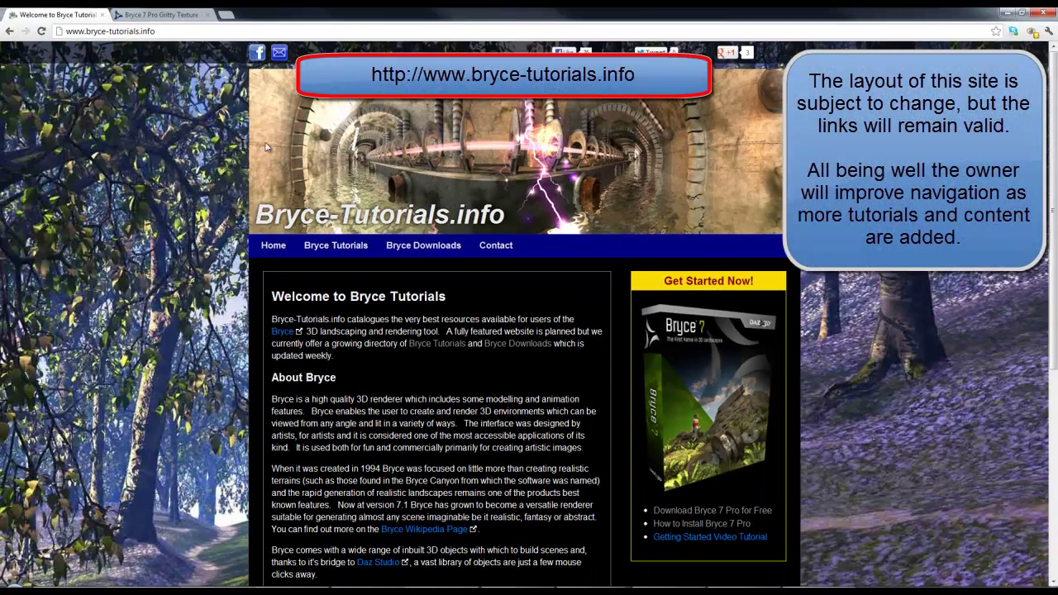
Open the Bryce Downloads section of bryce-tutorials.info in the browser and find the Bryce 7 Pro Gritty Texture Tiles and Matching Terrain product.
scroll(429, 324, "down", 3)
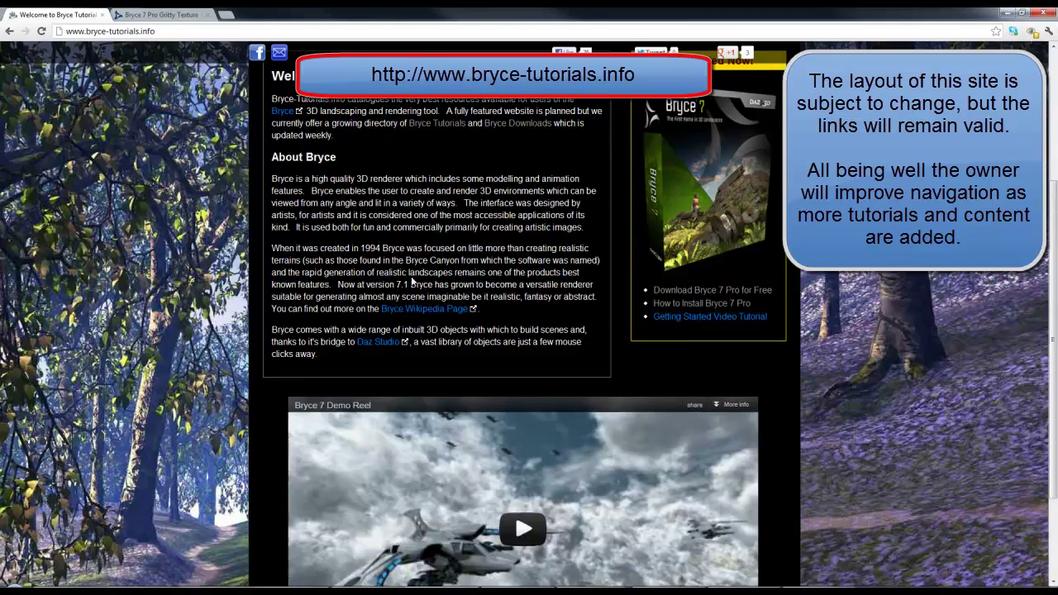
scroll(429, 324, "up", 3)
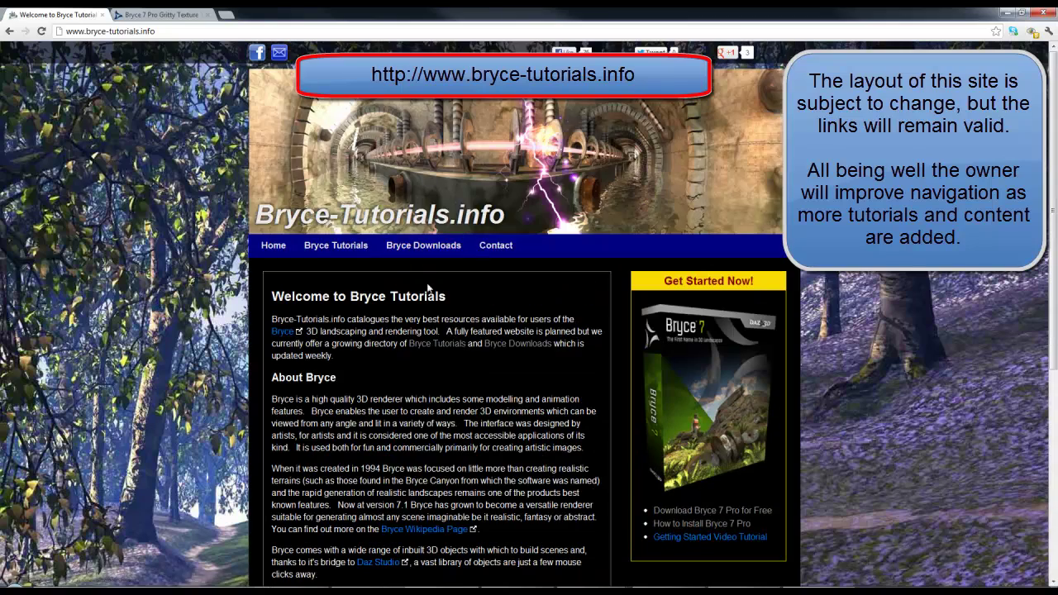
left_click(428, 250)
scroll(430, 268, "down", 3)
scroll(429, 268, "down", 20)
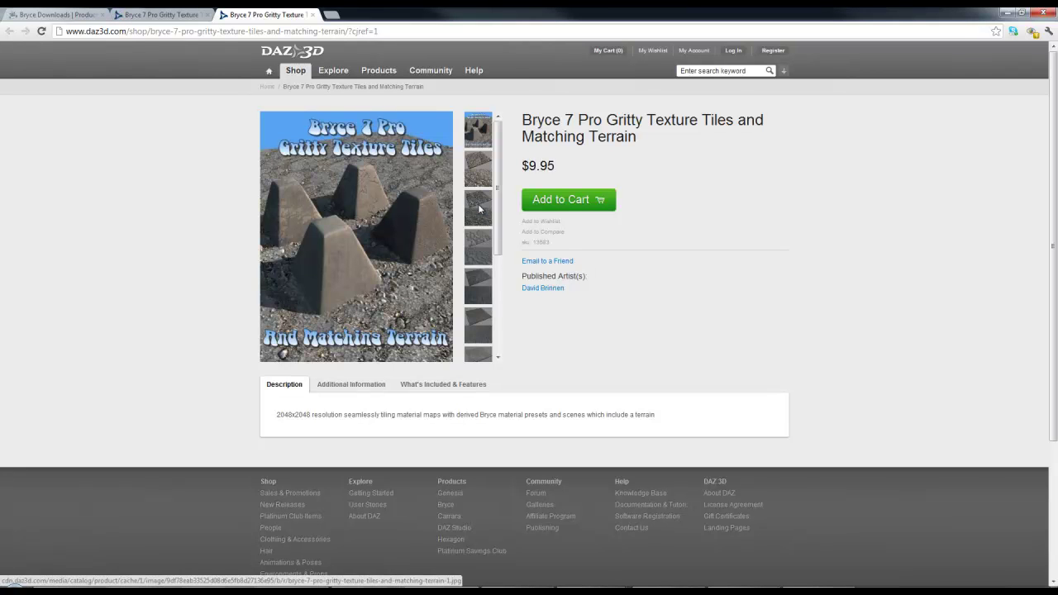
Examine the enlarged preview images of the gritty texture tiles on the product page.
left_click(480, 213)
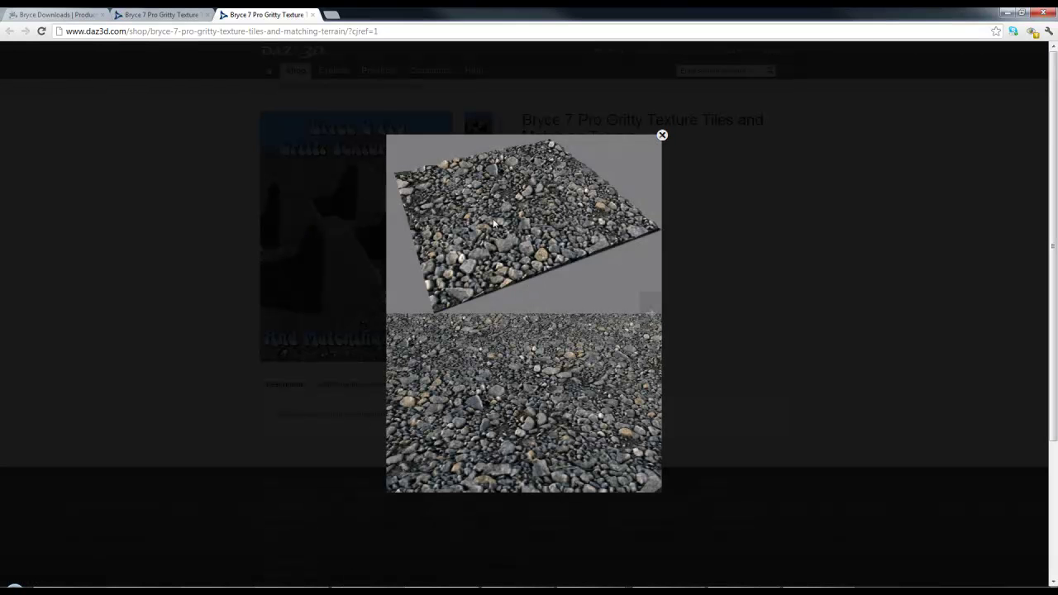
left_click(662, 135)
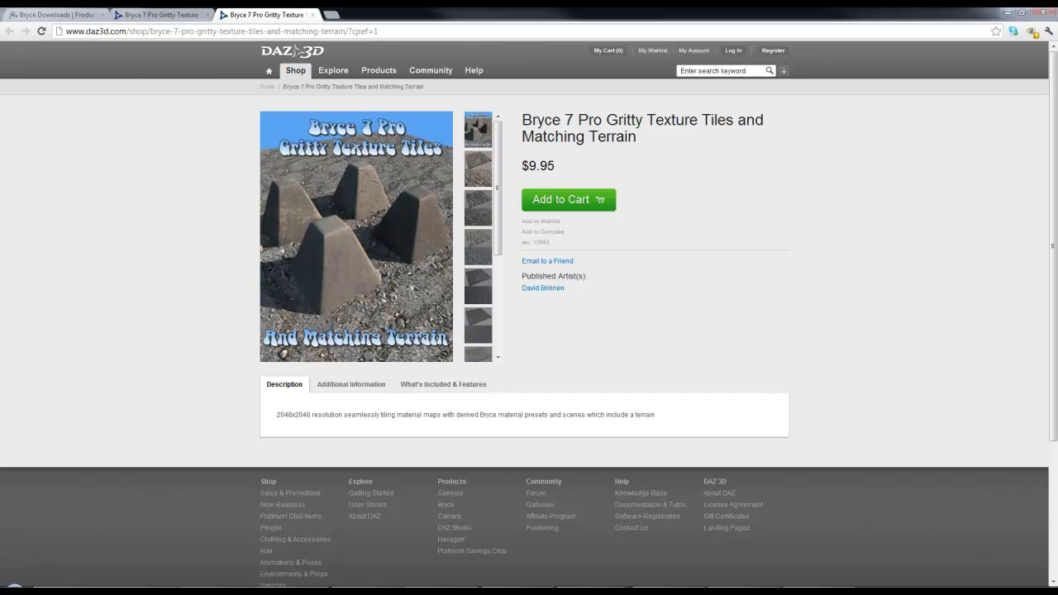
left_click_drag(1057, 248, 1057, 281)
left_click(488, 300)
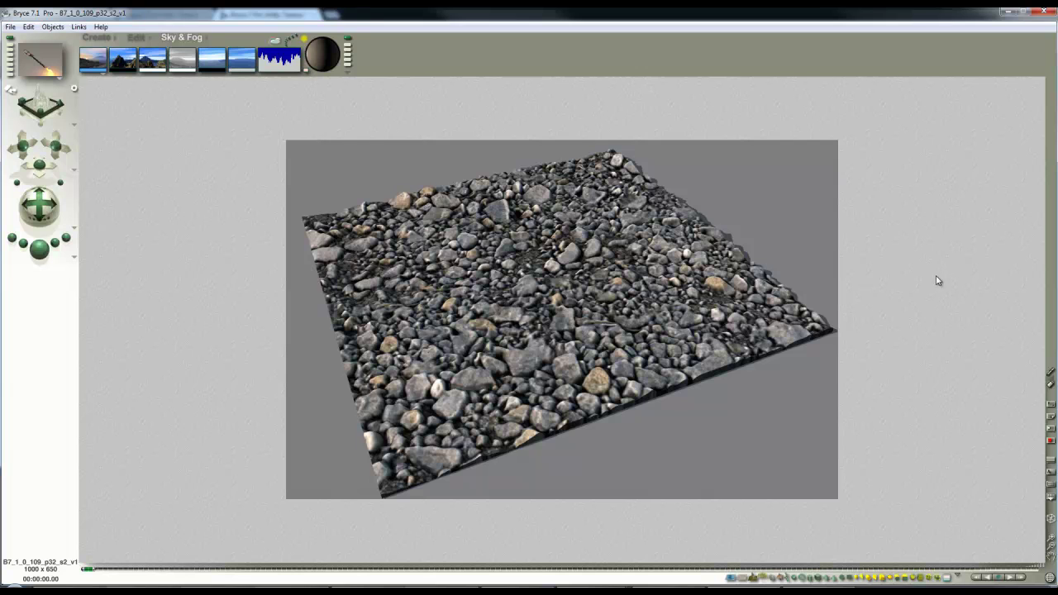
Switch to Bryce with the pebble terrain scene, view it from above and delete the ground plane.
key("2")
left_click_drag(662, 402, 465, 388)
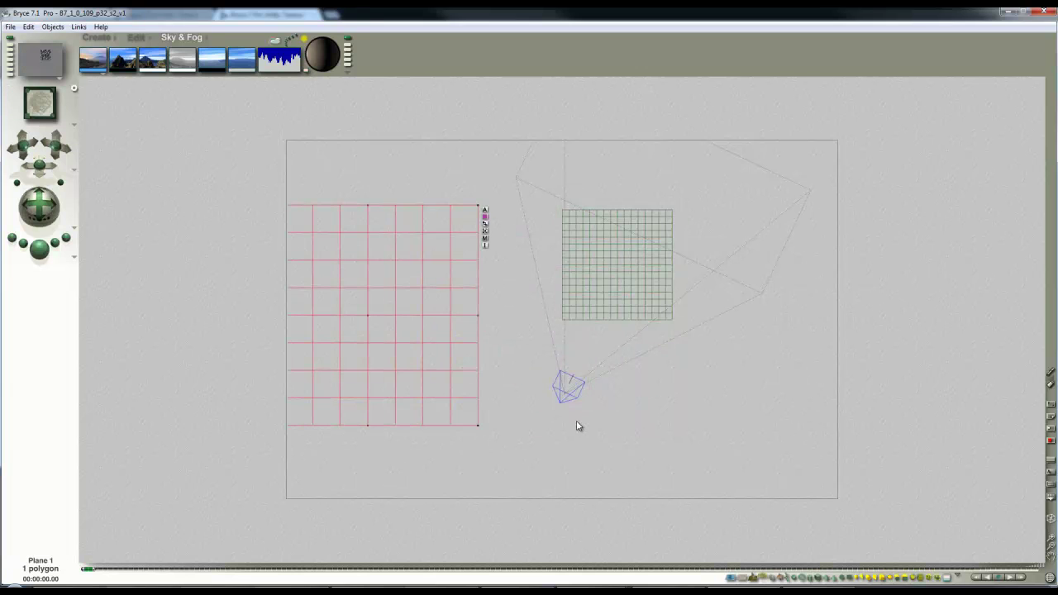
key("Delete")
Duplicate the pebble terrain, place the copy edge to edge beside the original, and select both tiles.
left_click(1051, 546)
left_click(1050, 546)
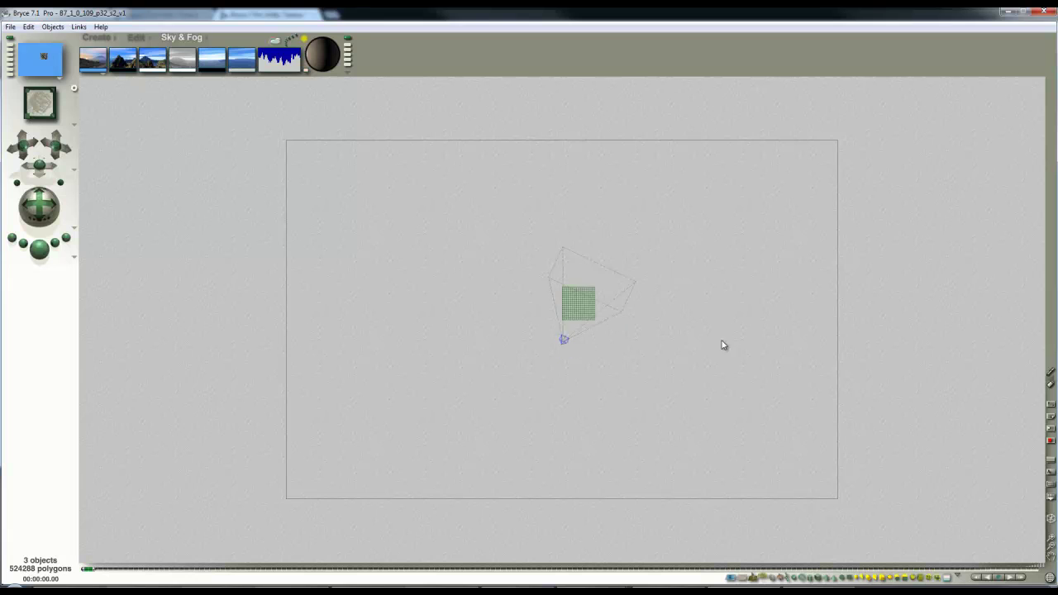
left_click_drag(673, 324, 551, 273)
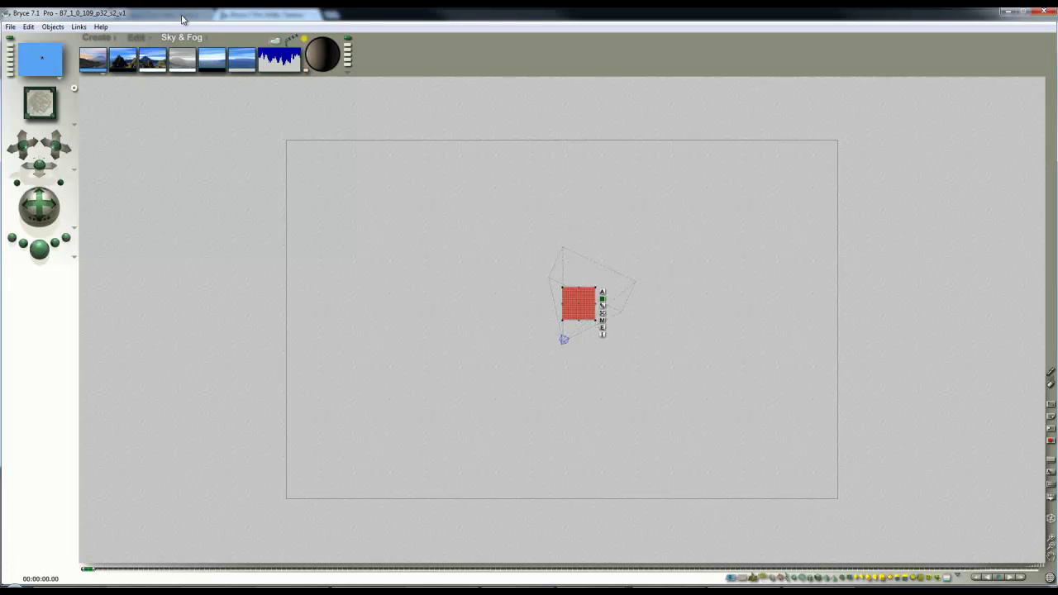
left_click(136, 37)
left_click_drag(221, 65, 255, 64)
left_click_drag(669, 307, 538, 262)
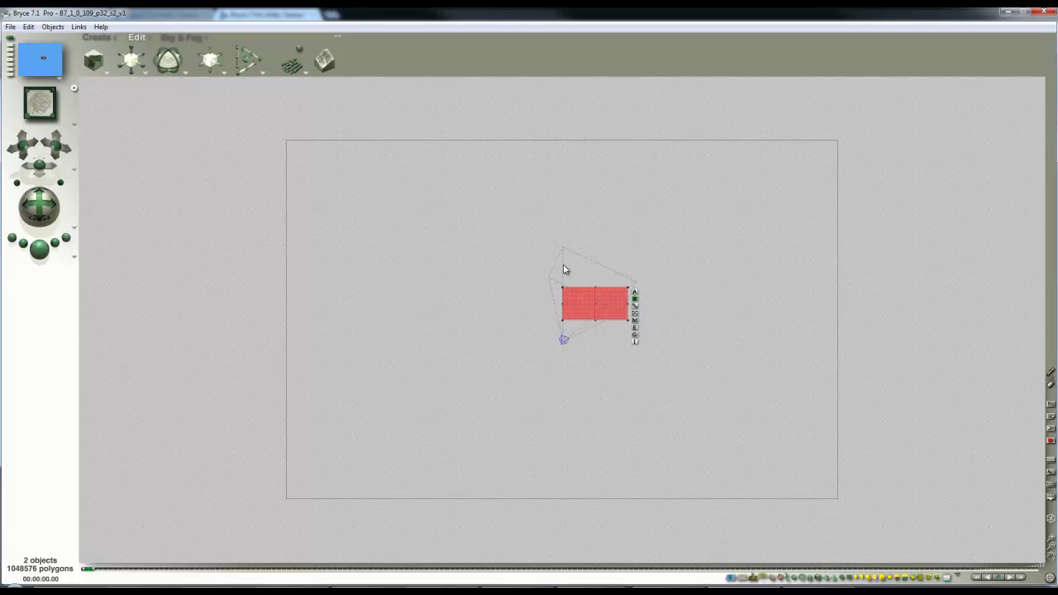
Duplicate the selected pair of terrain tiles, place the copies edge to edge beside them as a row of four, and select the row.
left_click_drag(211, 61, 216, 65)
left_click(686, 294)
left_click(744, 325)
left_click_drag(744, 325, 533, 279)
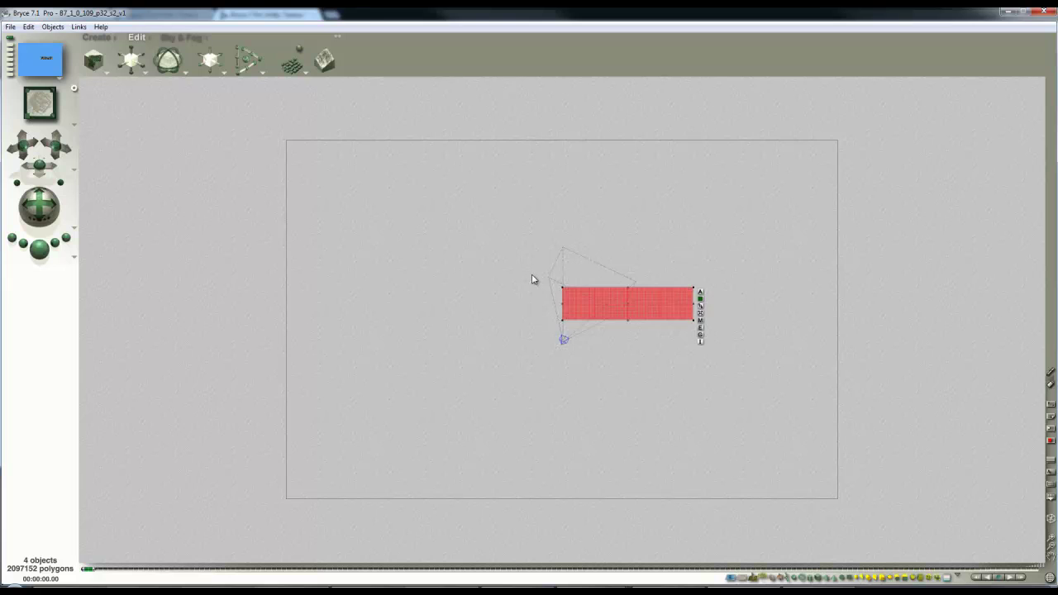
Duplicate the row of four terrain tiles, place the copy against its long edge, and select all eight tiles.
left_click_drag(222, 56, 222, 58)
left_click(735, 284)
left_click_drag(735, 301, 544, 246)
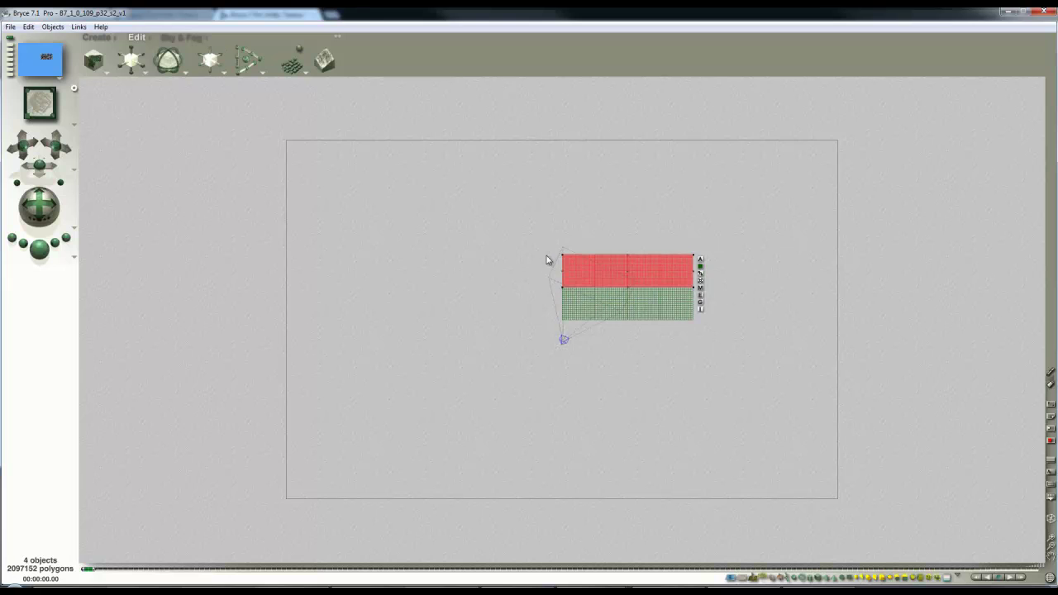
left_click_drag(741, 308, 526, 251)
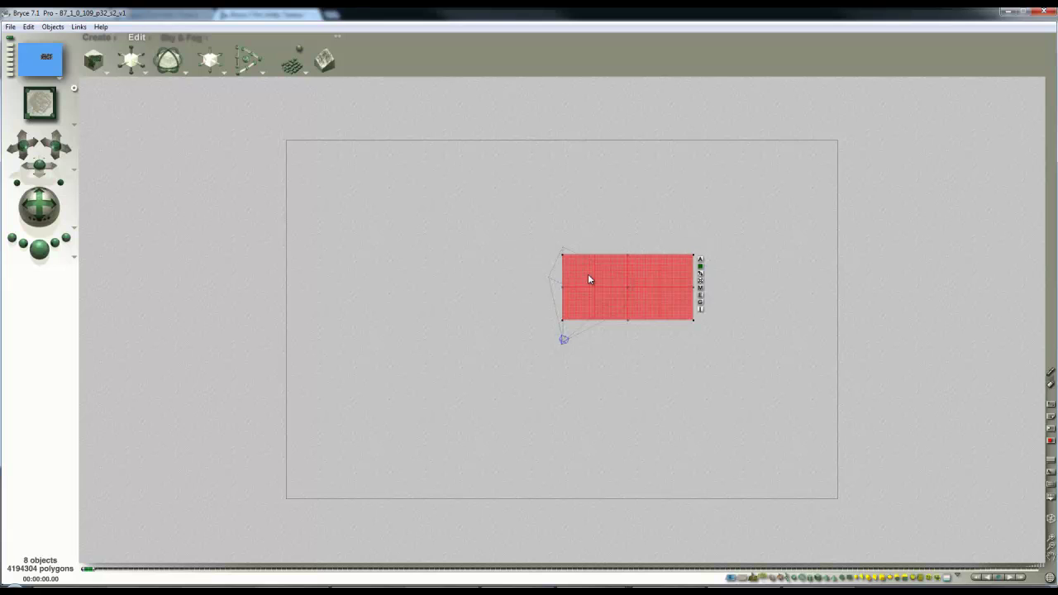
Duplicate the eight terrain tiles to complete a four-by-four grid and select the whole grid.
mouse_move(220, 58)
left_mouse_down()
mouse_move(220, 75)
mouse_move(221, 58)
mouse_move(229, 72)
left_mouse_up()
left_click(794, 328)
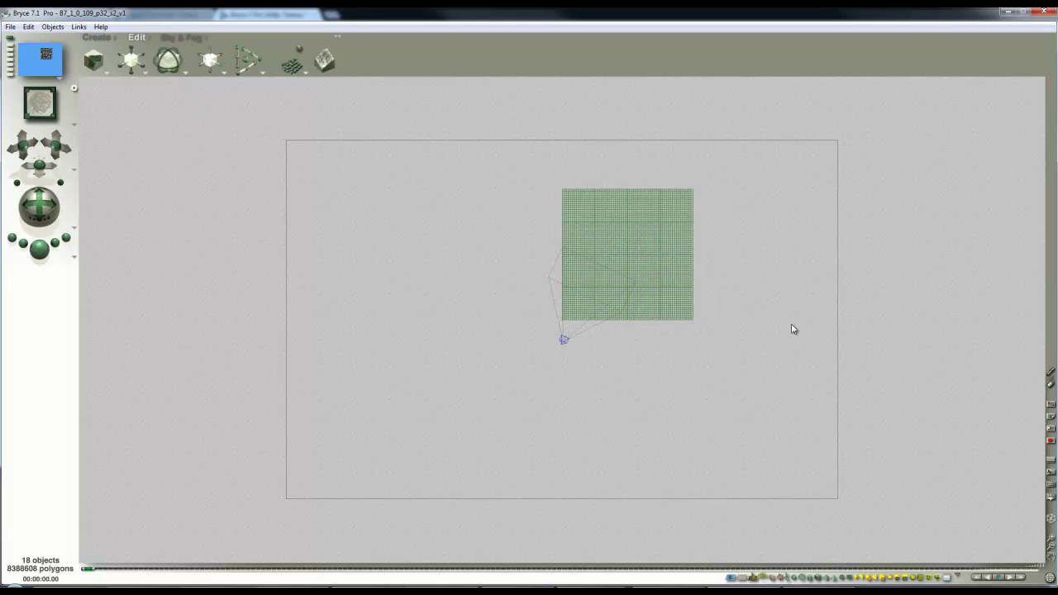
left_click_drag(756, 312, 546, 197)
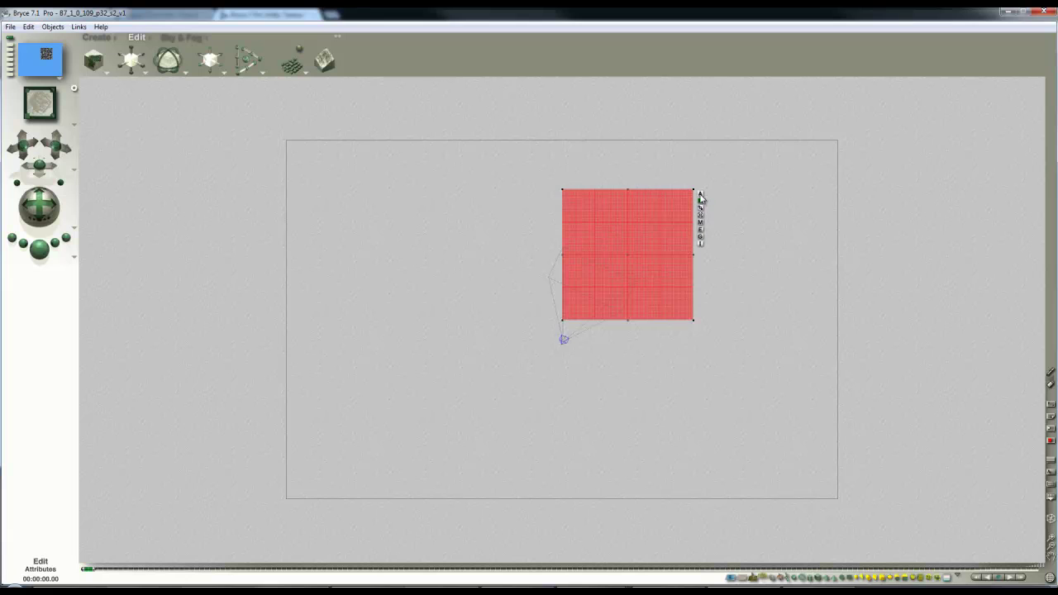
Set the X and Z size of the selected terrain tiles to 82.08.
left_click(700, 196)
left_click(725, 214)
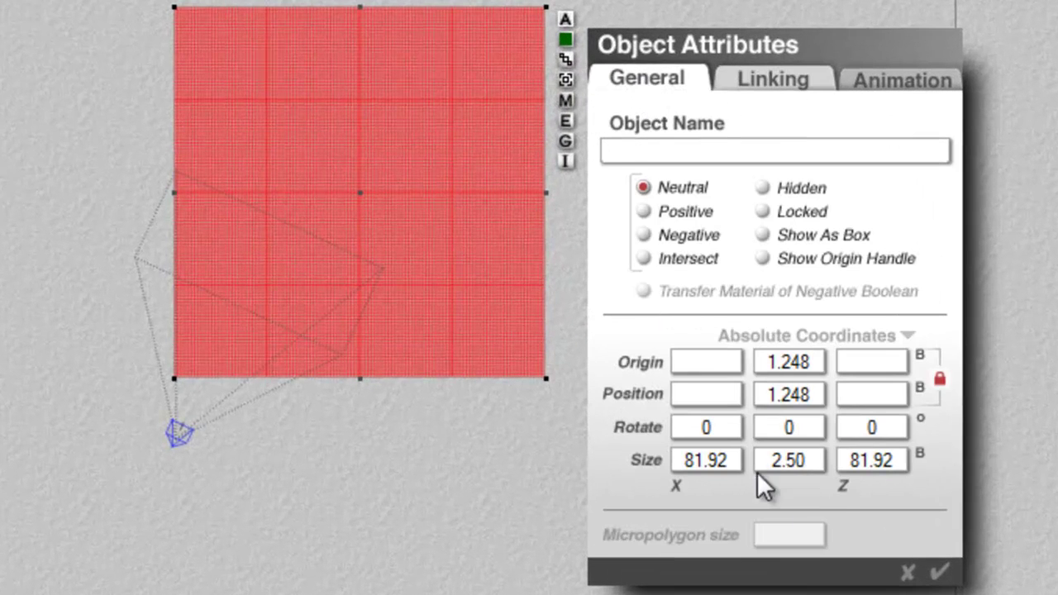
type("82.08")
key("Return")
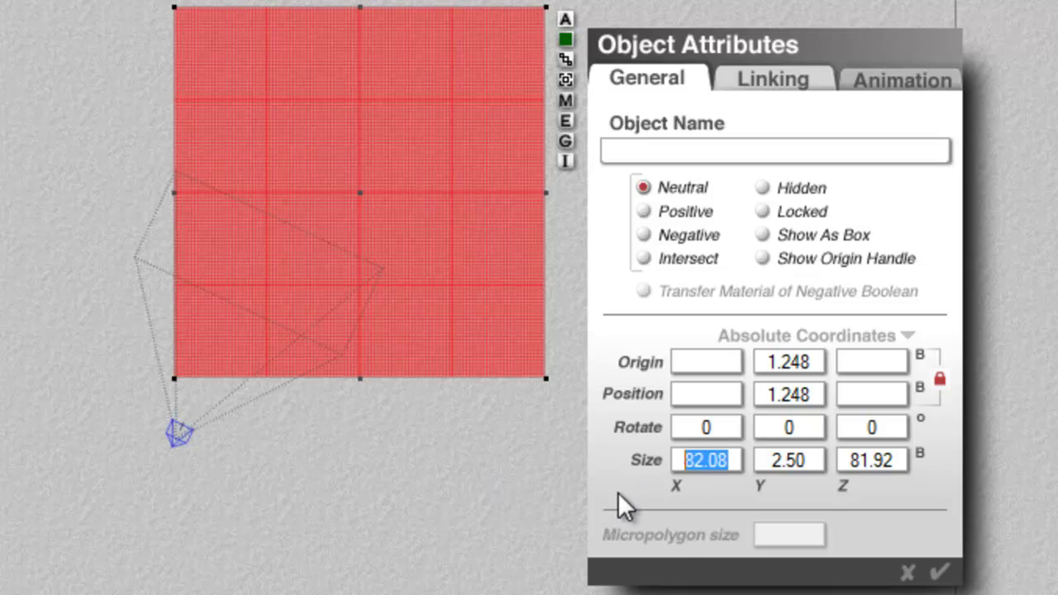
left_click(902, 461)
type("82.08")
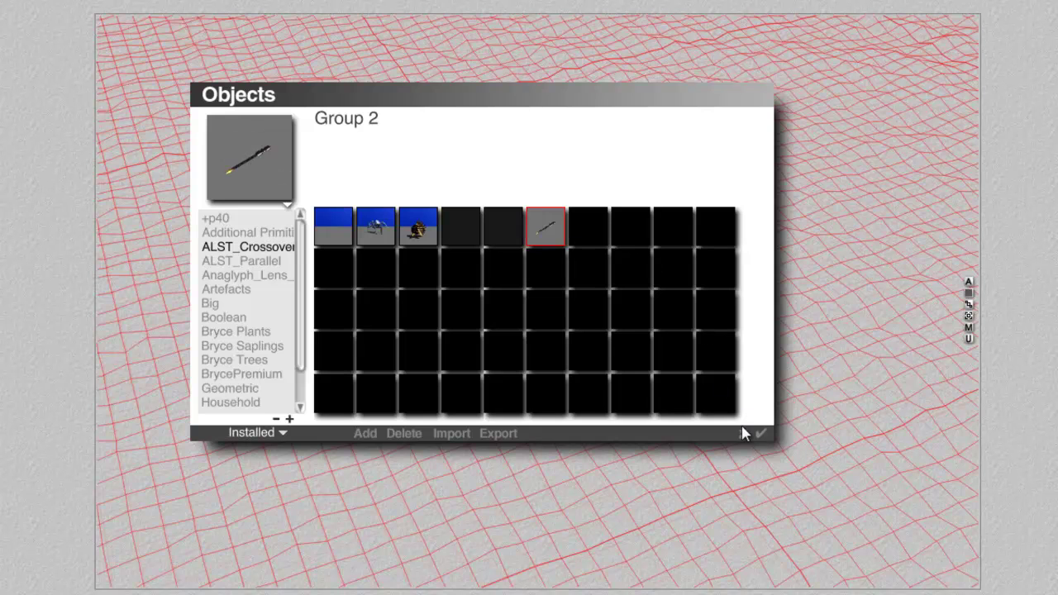
Load the saved rod preset Group 2 from the object library and move it farther along the terrain in a side view.
left_click(761, 435)
key("3")
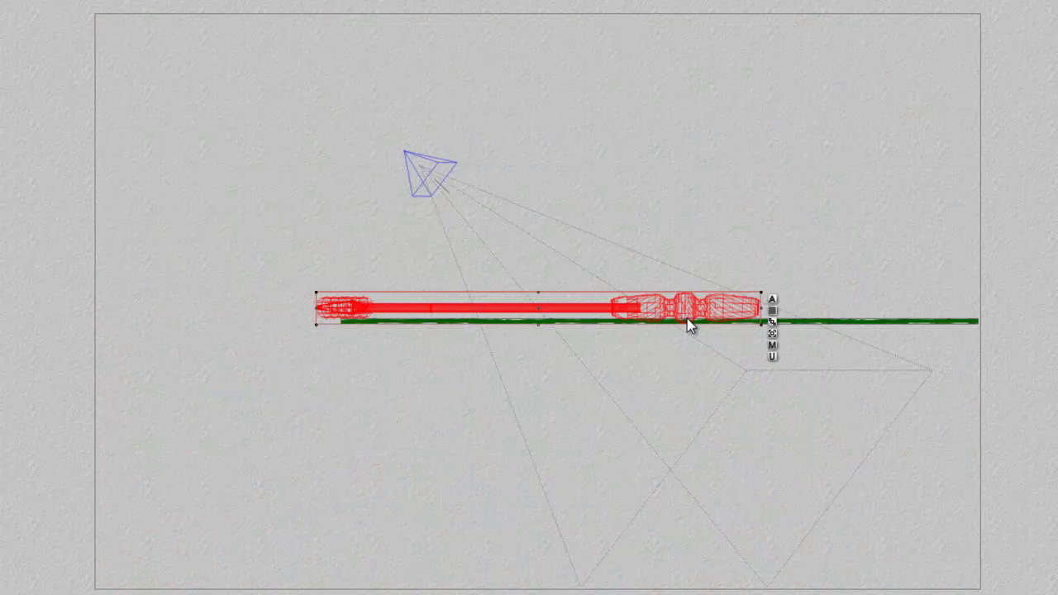
left_click_drag(687, 319, 860, 310)
Enlarge the tiled terrain group and reposition it beneath the rod, raised slightly to meet it.
key("2")
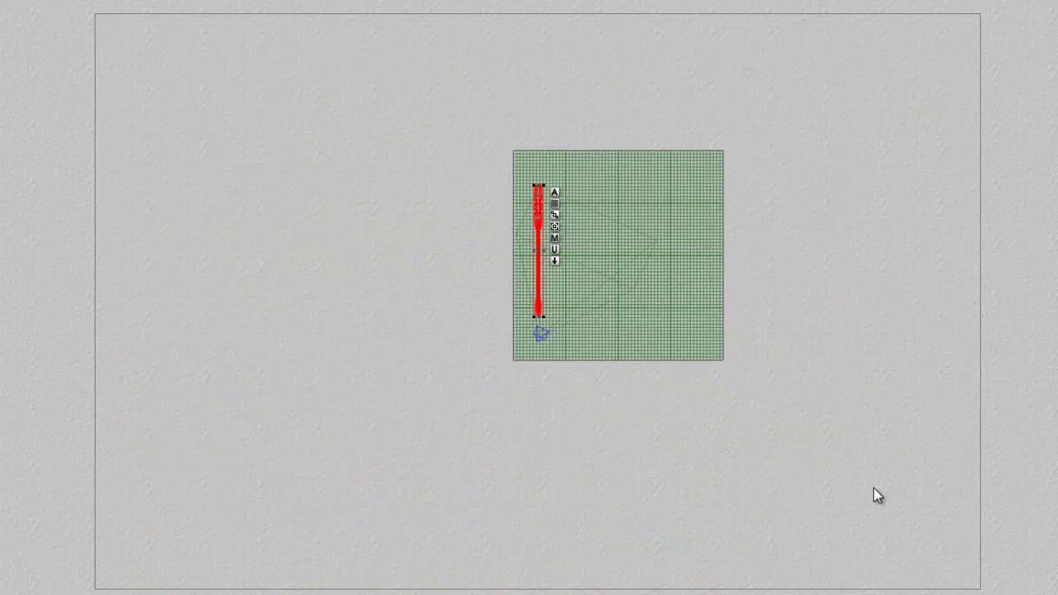
left_click(712, 350)
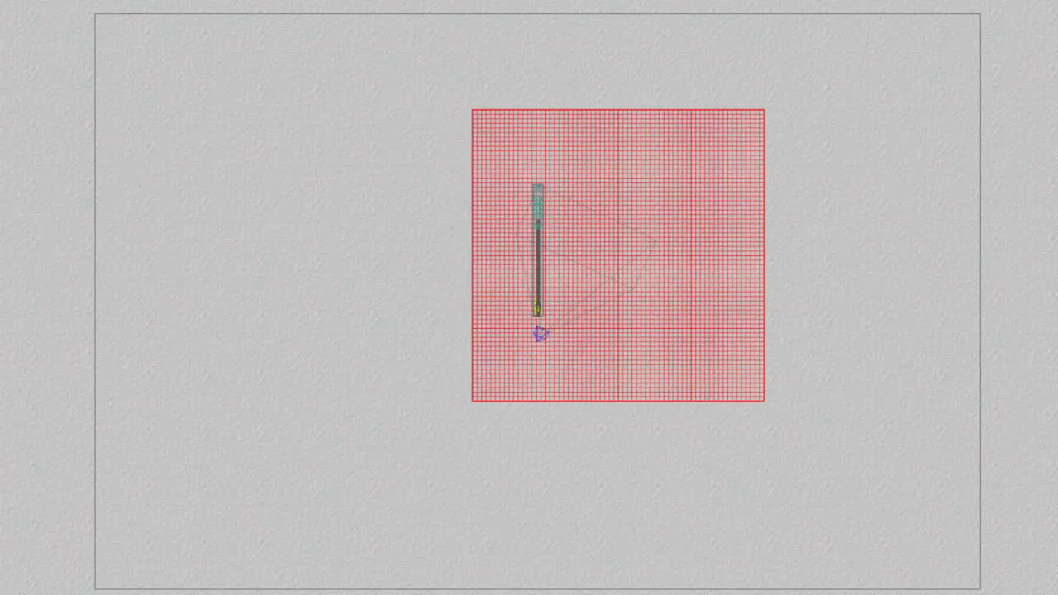
left_click_drag(653, 330, 584, 324)
key("3")
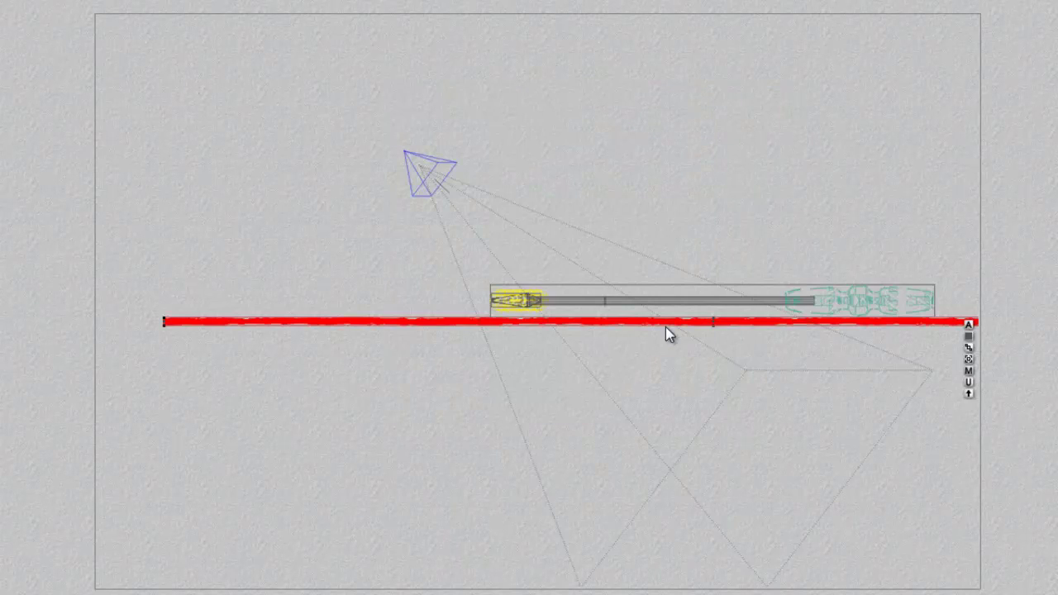
mouse_move(662, 320)
left_mouse_down()
mouse_move(657, 307)
mouse_move(663, 317)
left_mouse_up()
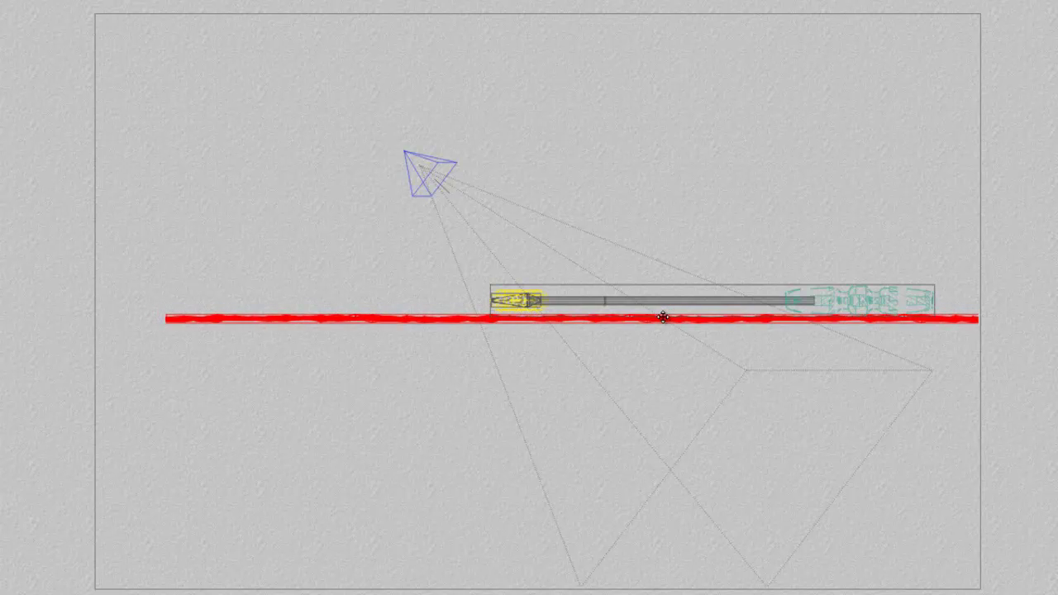
Select the rod group and tilt it slightly so the arrowhead end dips to the terrain and the handle end rises.
left_click(803, 304, "ctrl")
left_click(840, 313)
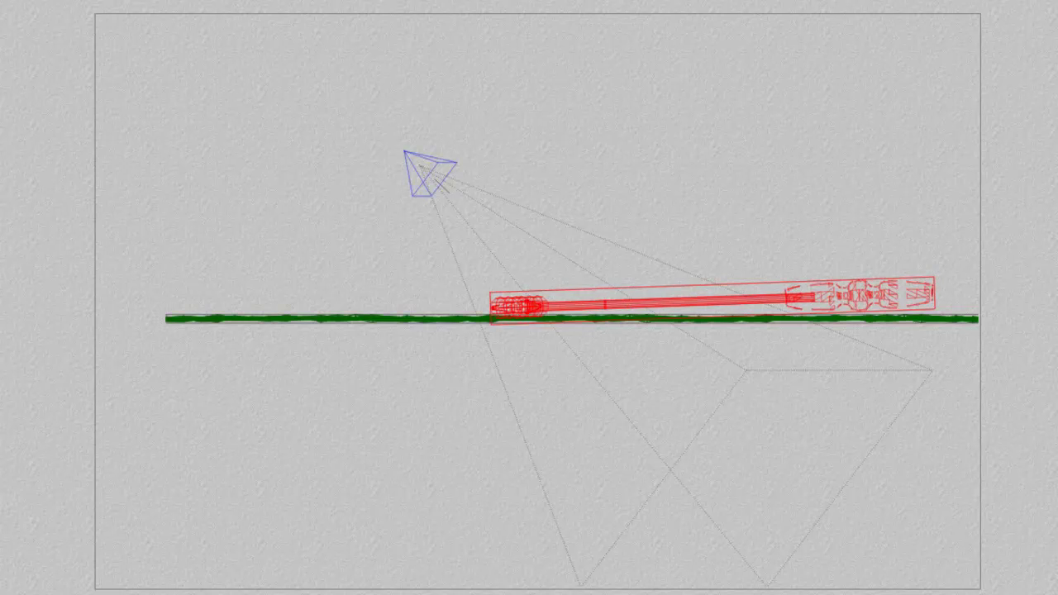
left_click_drag(935, 287, 935, 281)
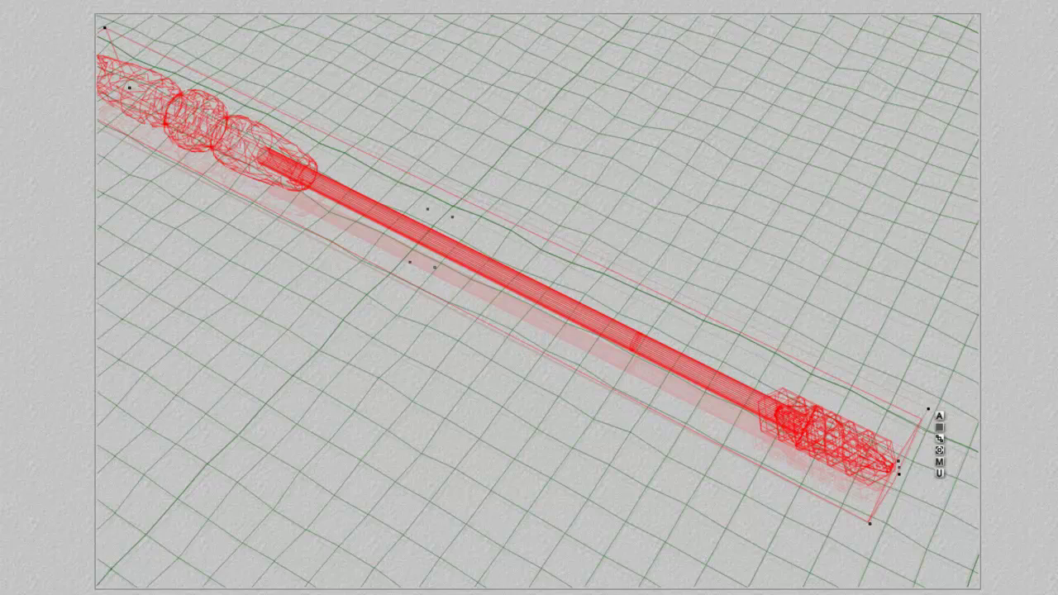
Load Sky Preset 25 from the 1 fiders category and set the sky dome colour to black.
left_click_drag(538, 301, 544, 335)
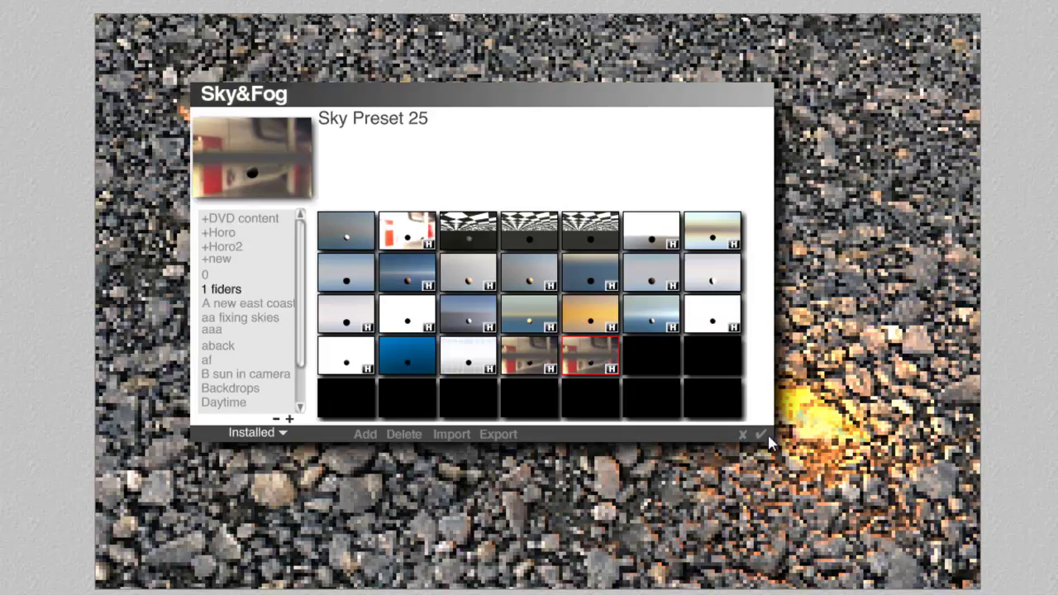
left_click(761, 434)
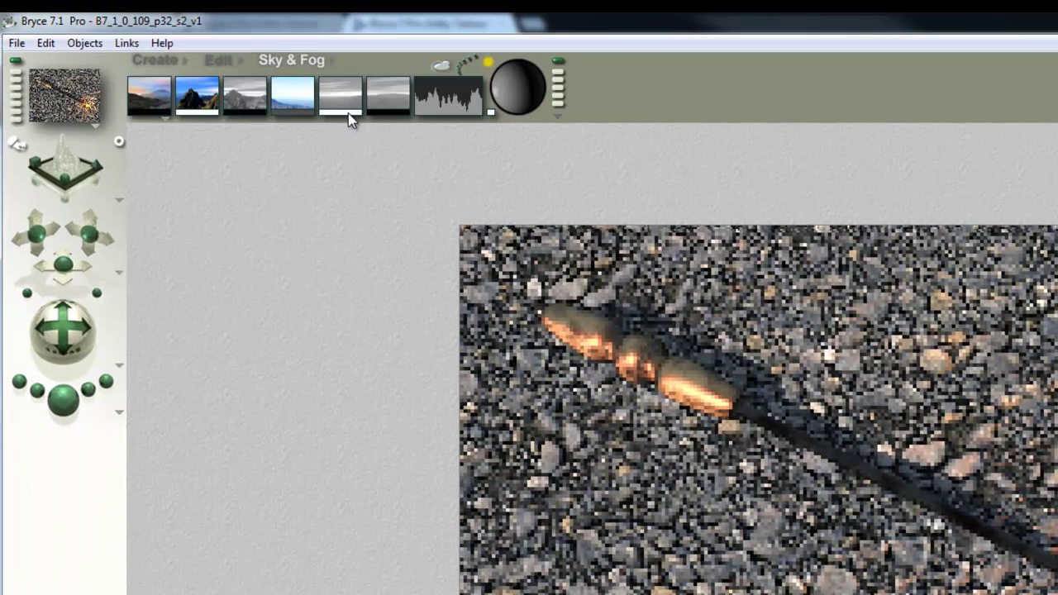
left_click_drag(349, 120, 385, 107)
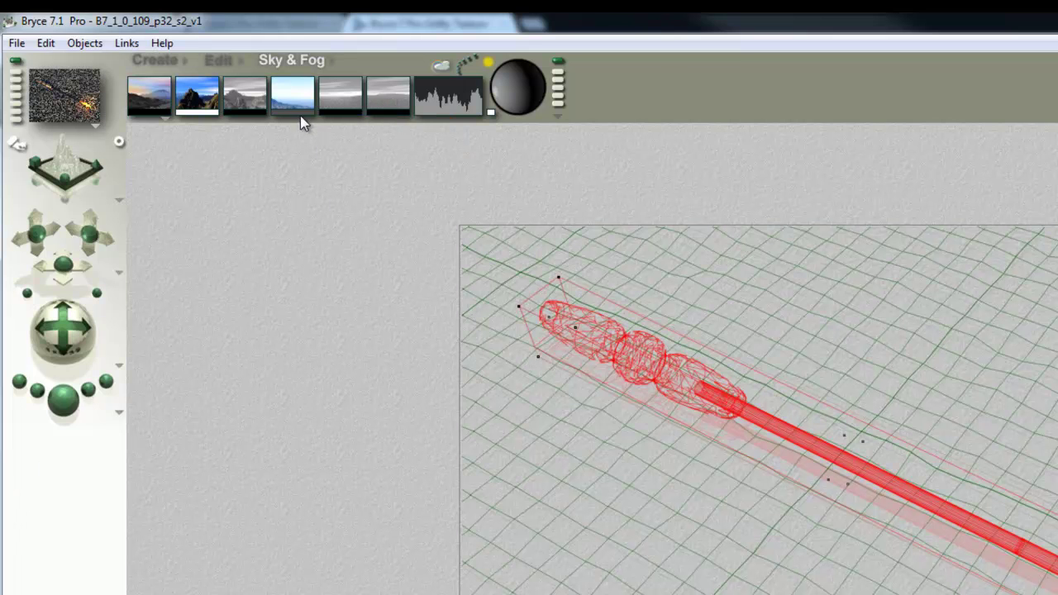
Render the scene, and set the sky's image-based lighting to intensity 4 and HDRI Effect 0 in the Sky Lab.
left_click(62, 400)
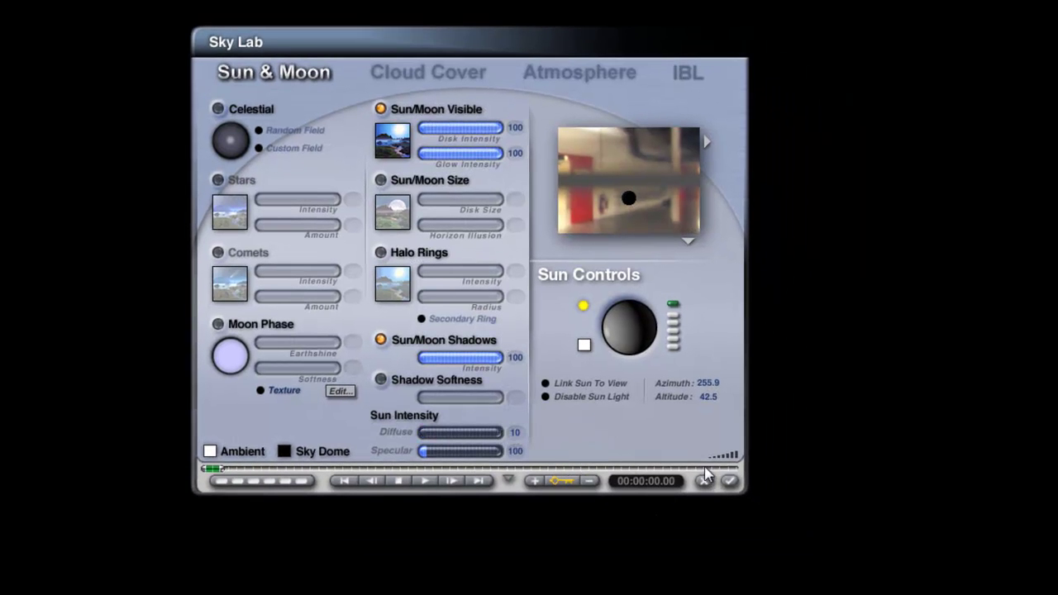
left_click(686, 73)
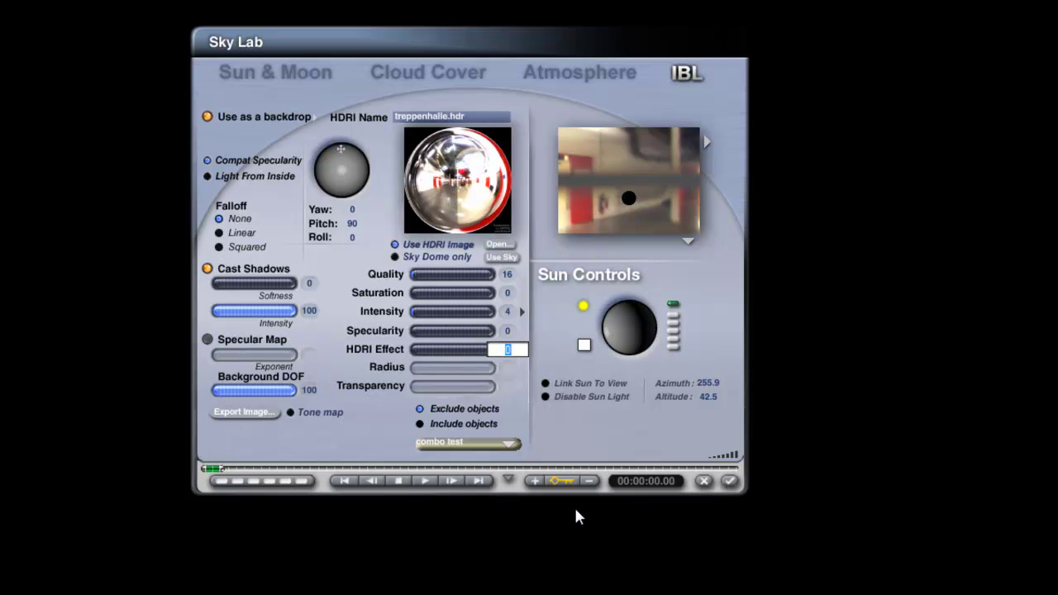
left_click(728, 480)
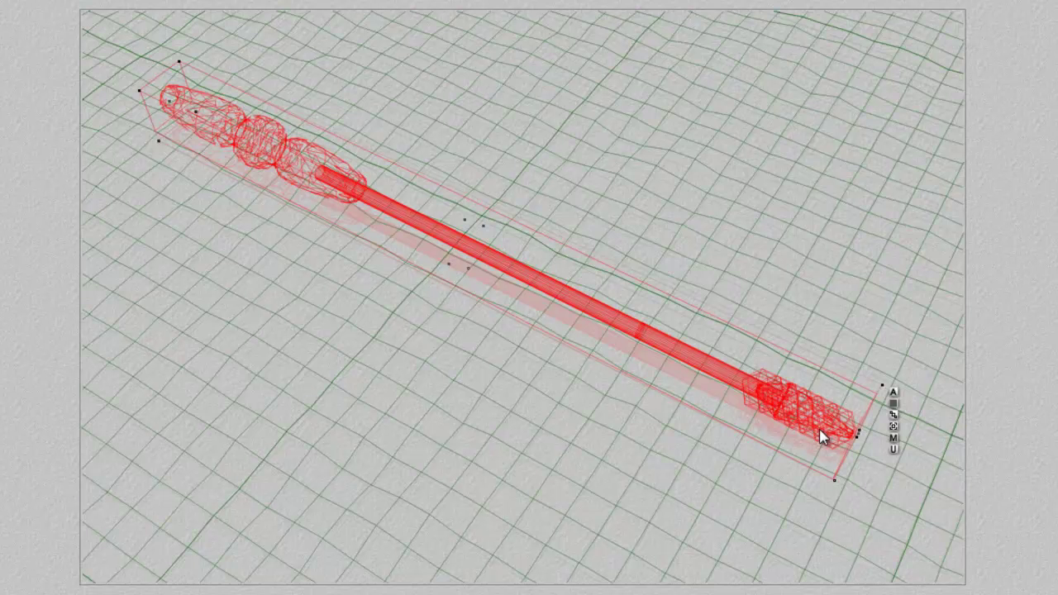
Select the radial light at the arrowhead's tip in the side view and move it slightly outward past the tip.
key("2")
key("3")
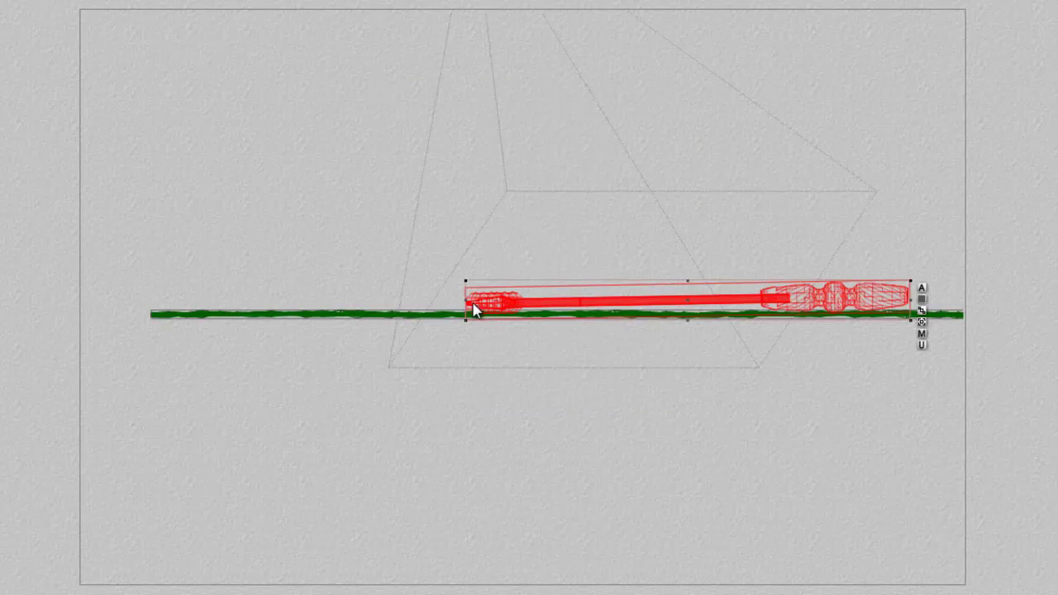
left_click(473, 303, "ctrl")
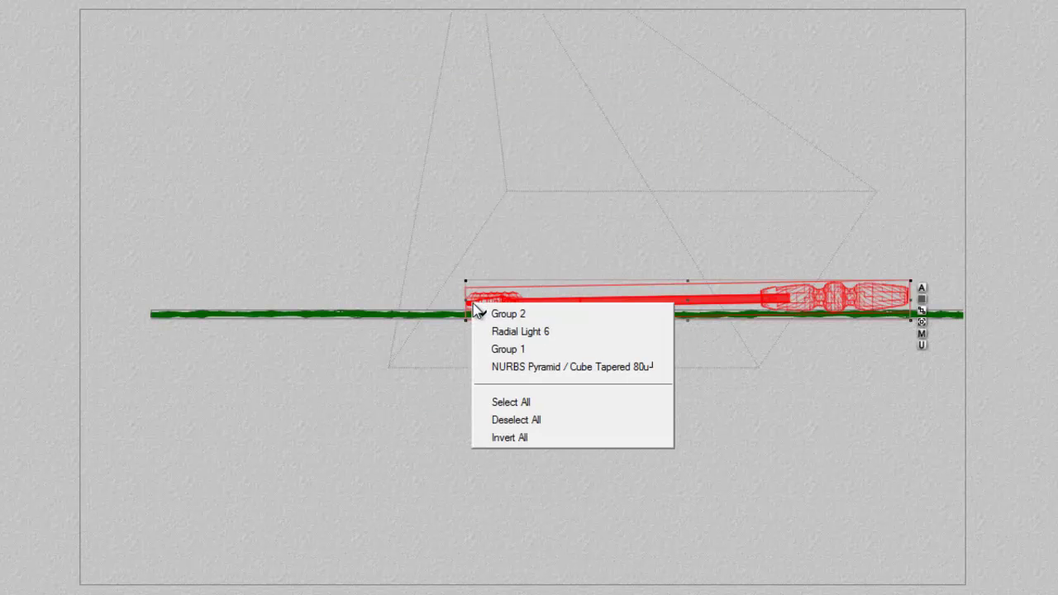
left_click(538, 349)
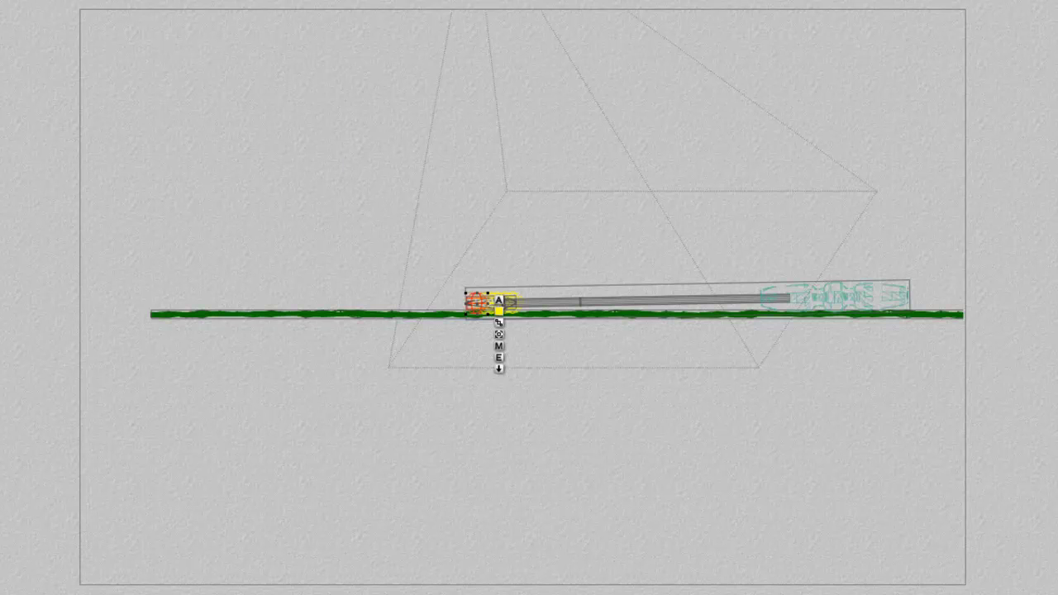
left_click_drag(488, 303, 484, 303)
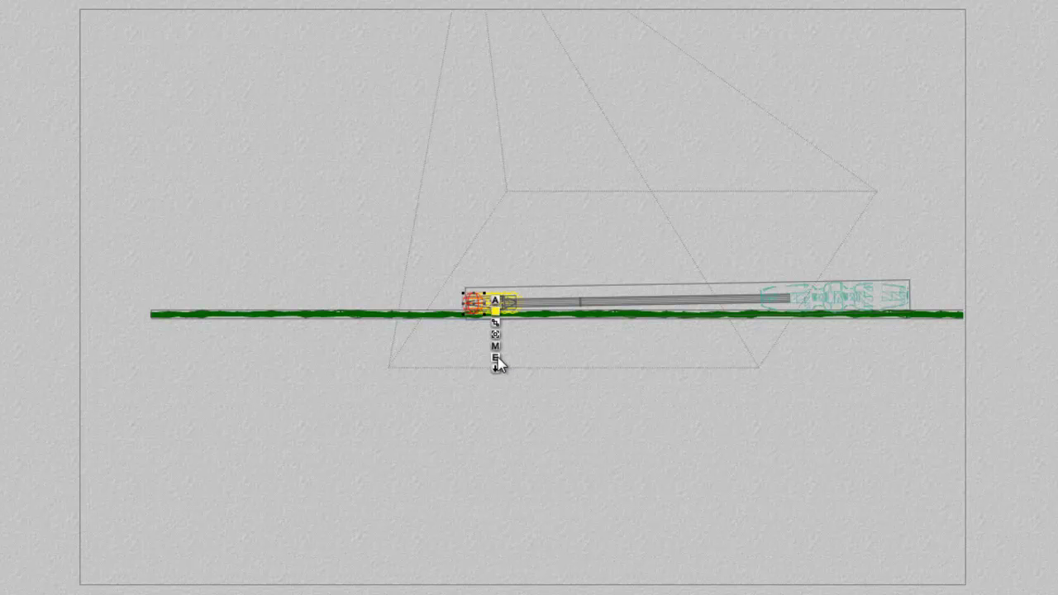
Change the tip light's colour to a pale yellow with hue 31, lightness 191 and saturation 185.
left_click(497, 358)
left_click(687, 151)
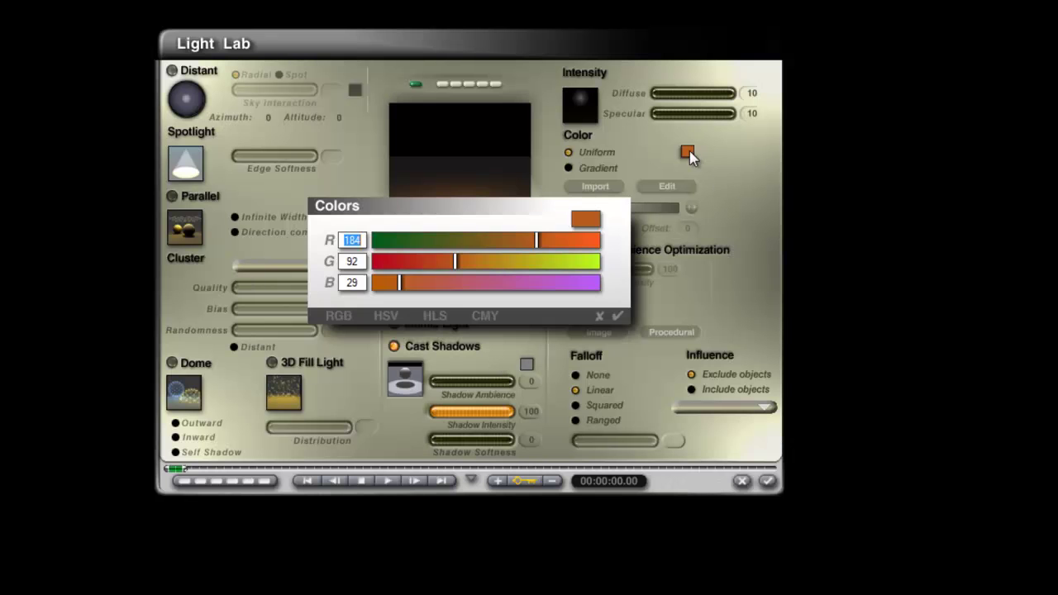
left_click(434, 316)
left_click_drag(474, 269, 539, 271)
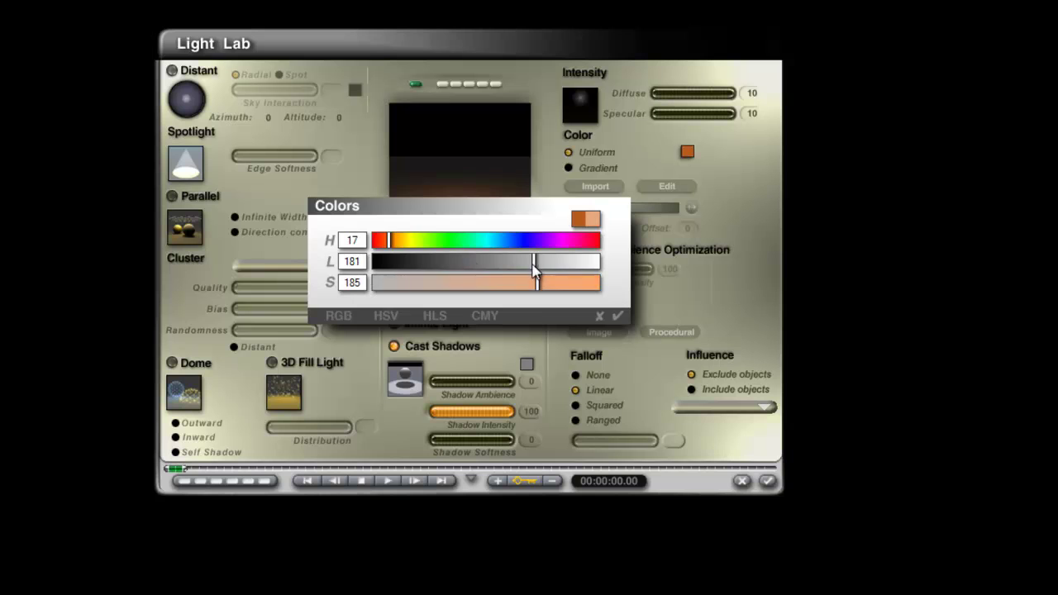
left_click_drag(387, 240, 403, 246)
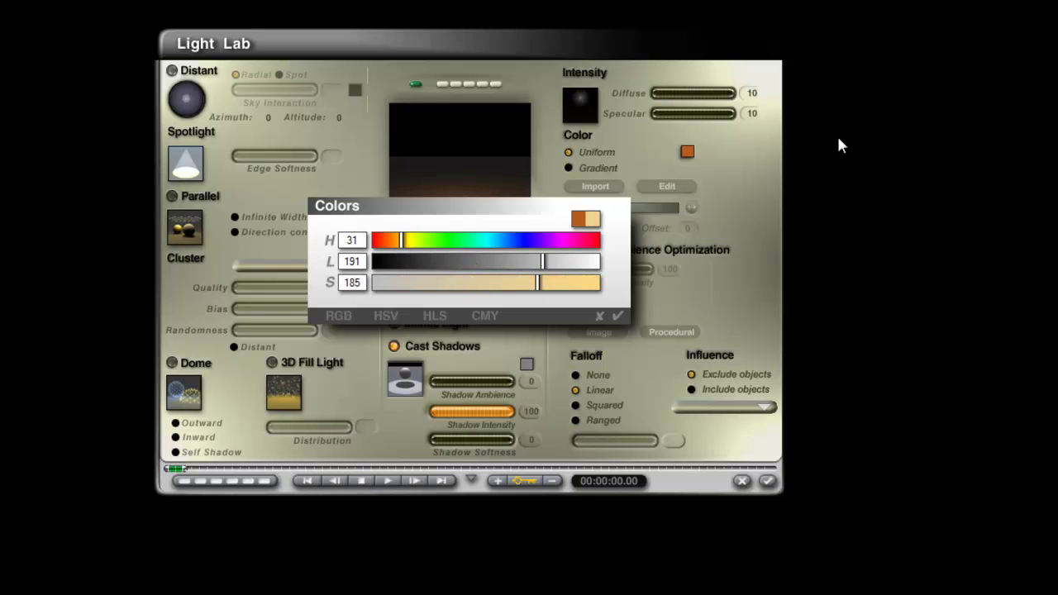
left_click(618, 317)
Set the tip light's diffuse and specular intensity to 15 and accept the light settings.
left_click(754, 95)
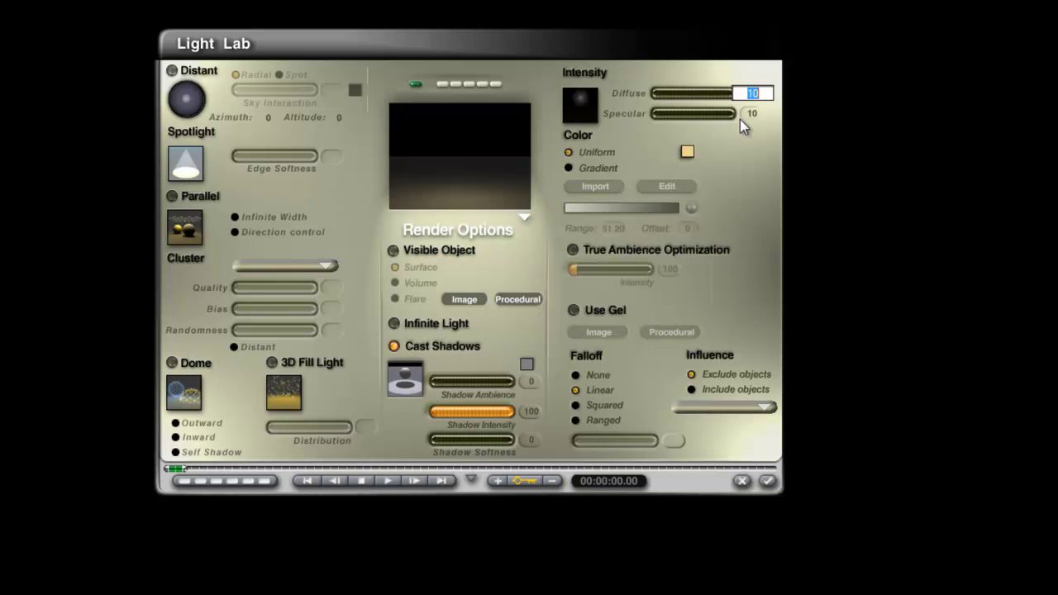
type("15")
key("Tab")
type("15")
key("Return")
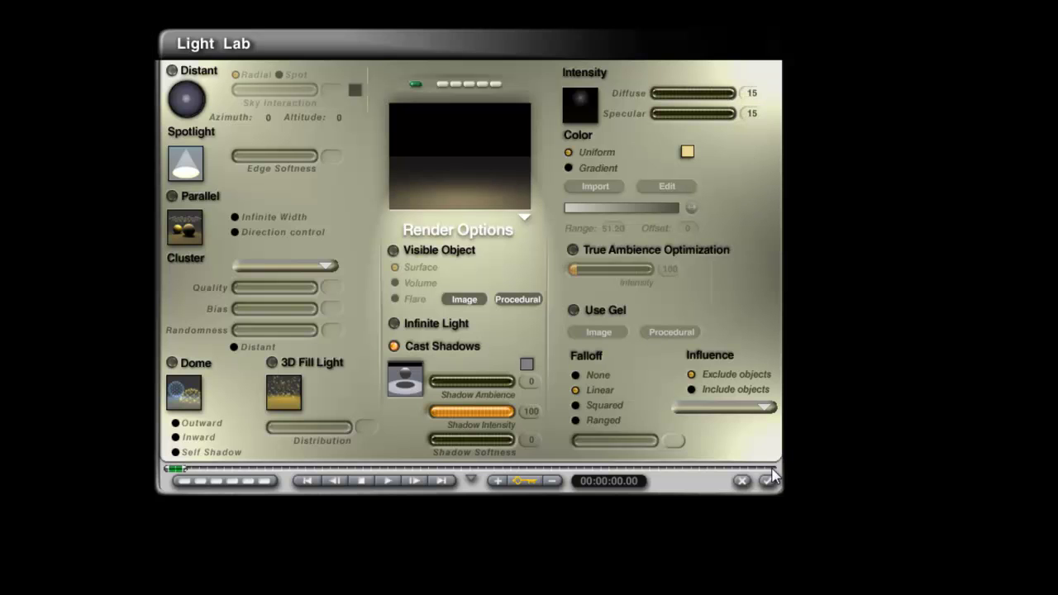
left_click(768, 480)
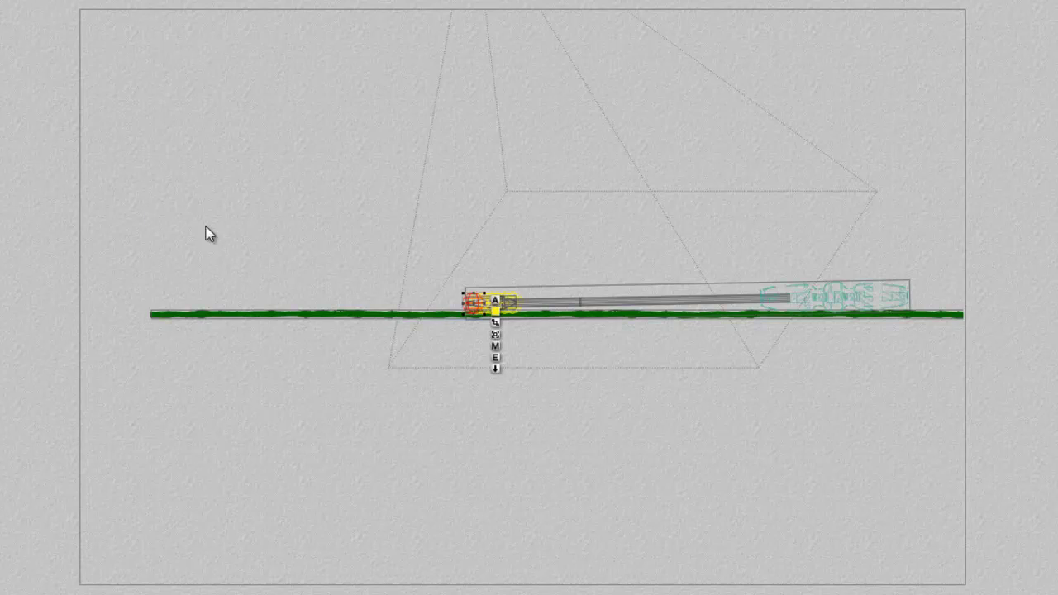
Select the arrowhead, Group 1, in the camera view and sample the white Transparent colour as its material's Volume colour.
key("1")
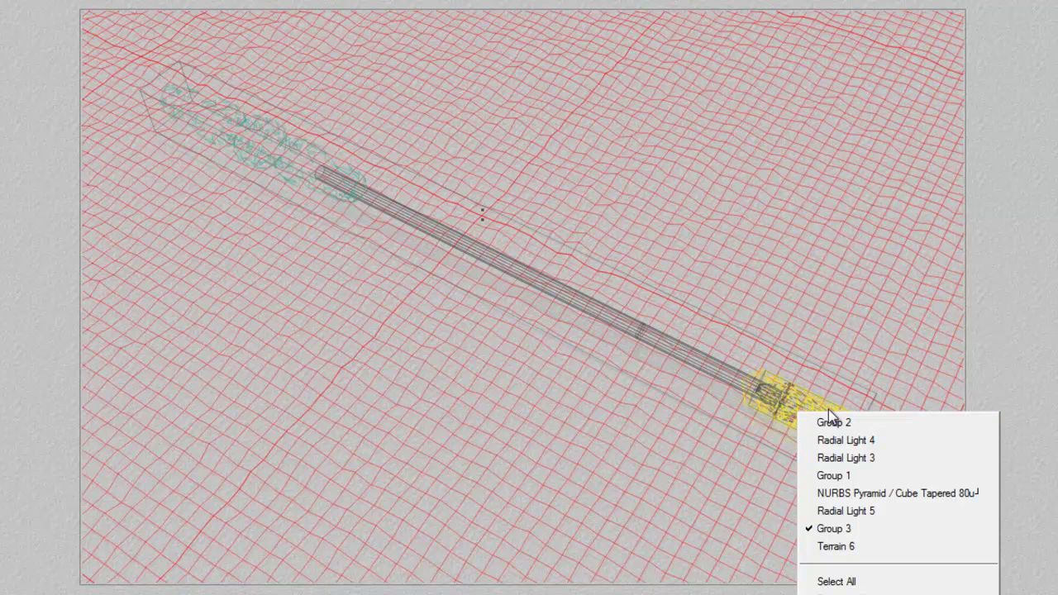
left_click(838, 475)
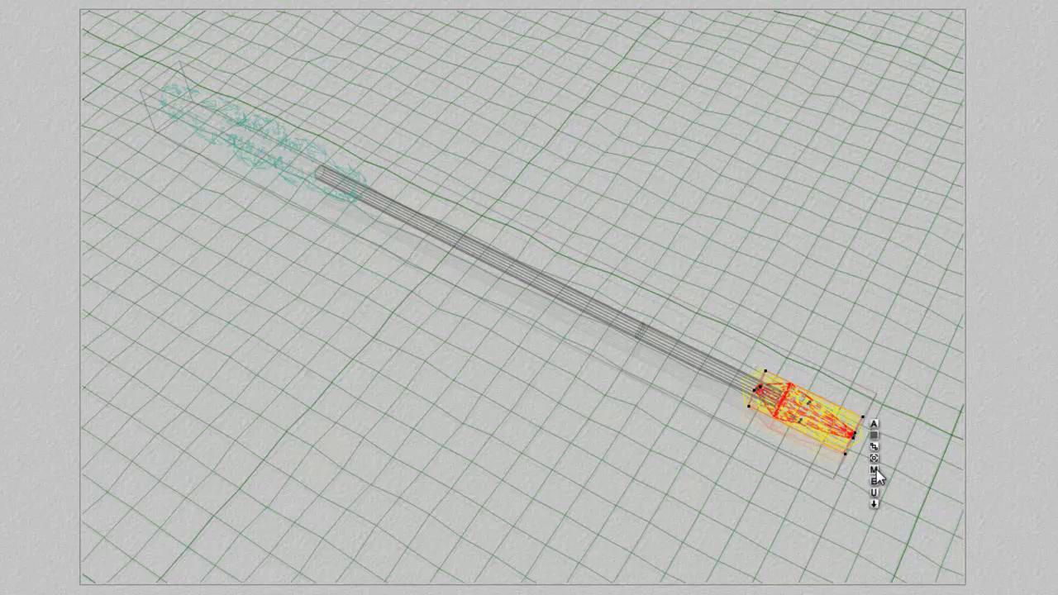
left_click(874, 470)
left_click(457, 231)
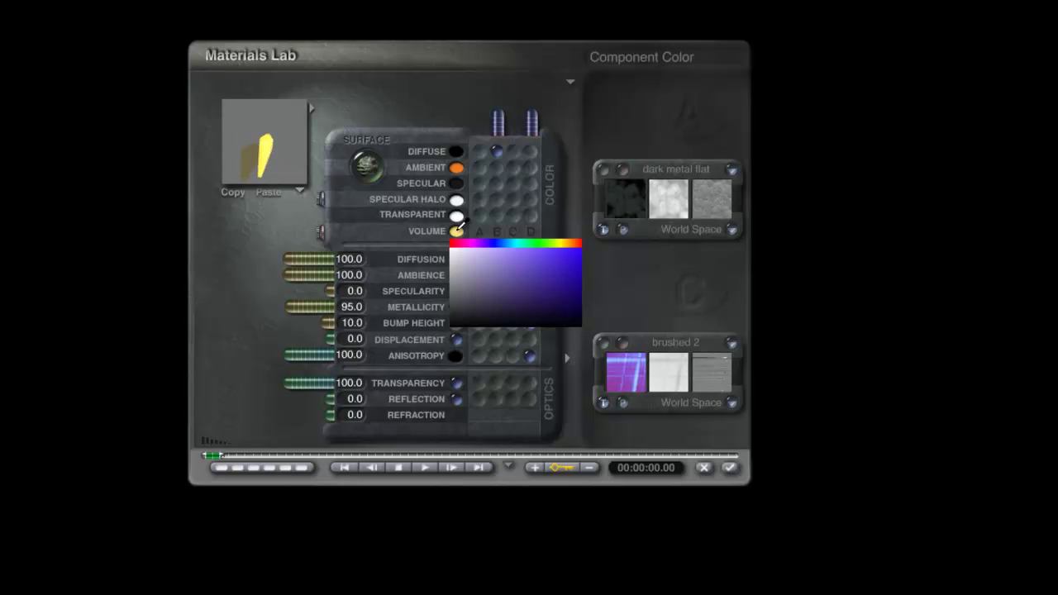
left_click_drag(458, 230, 458, 215)
left_click(730, 468)
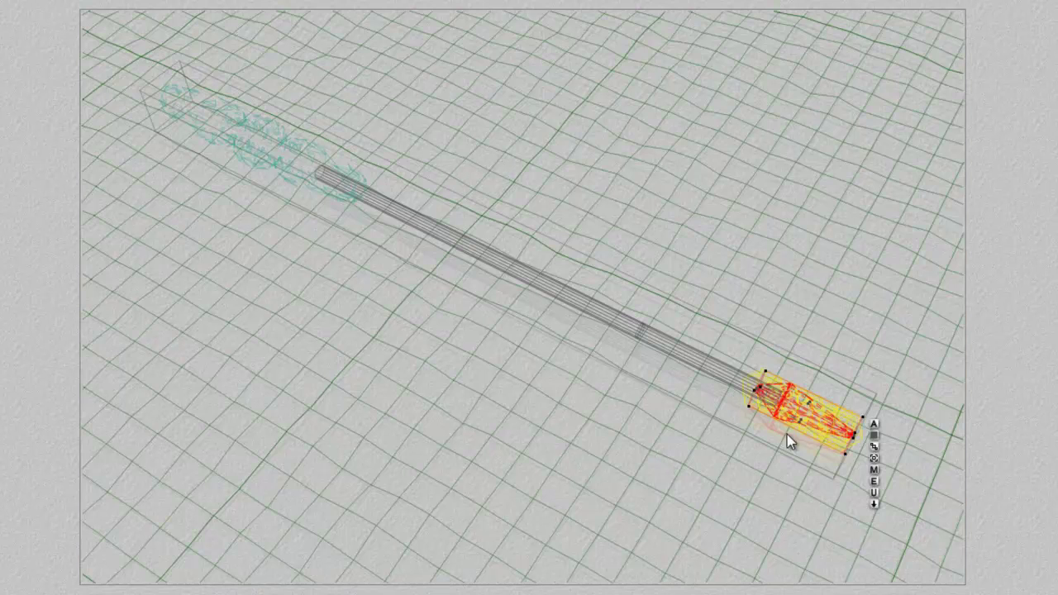
Select the radial light around the arrowhead's front end and change its colour to a darker orange-red with hue 11.
right_click(858, 440)
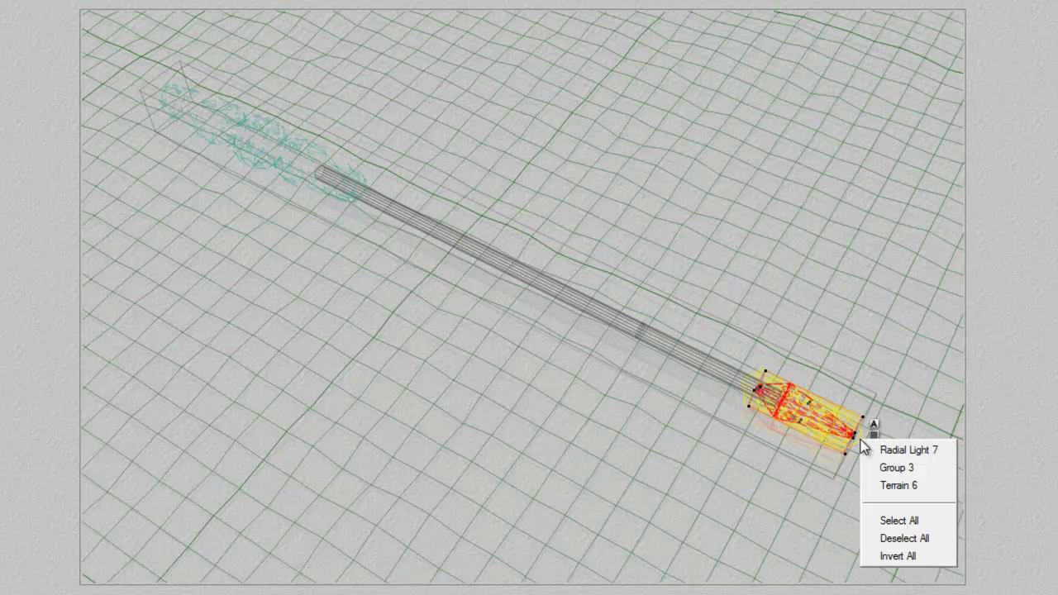
left_click(895, 467)
right_click(841, 429)
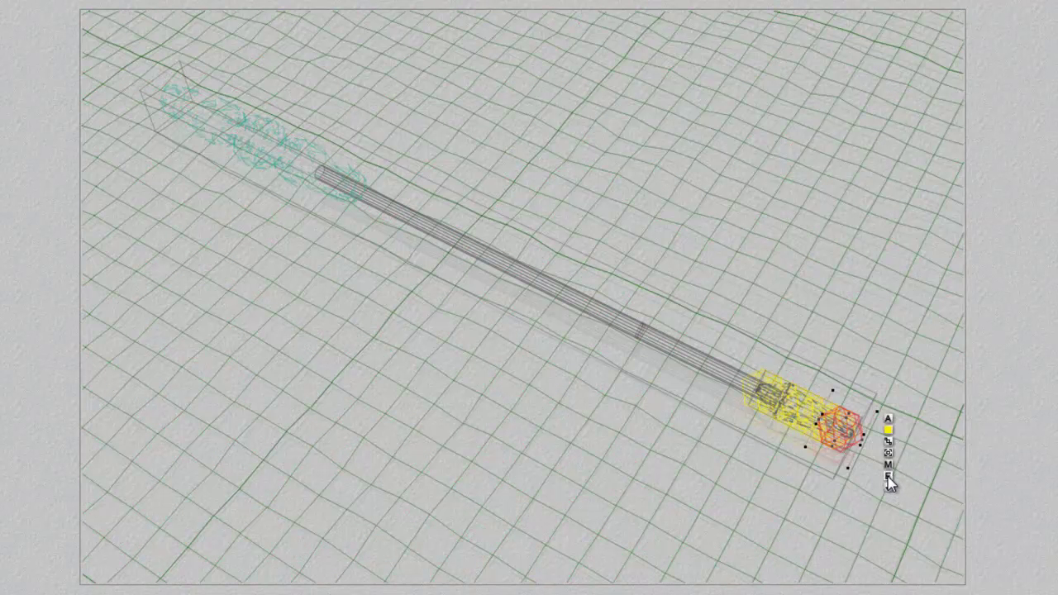
left_click(889, 478)
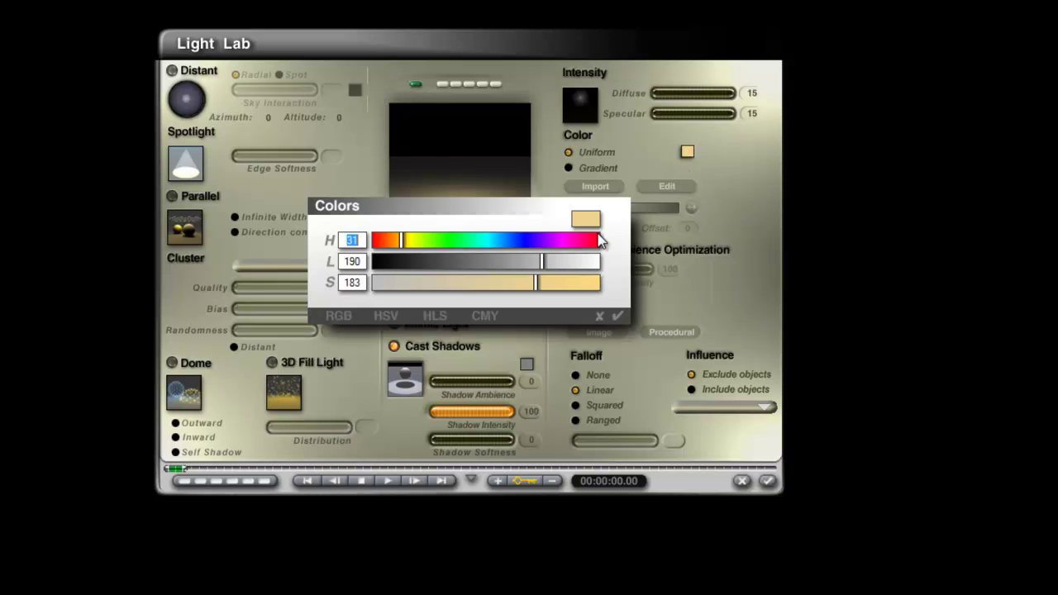
left_click(689, 151)
left_click_drag(402, 242, 383, 241)
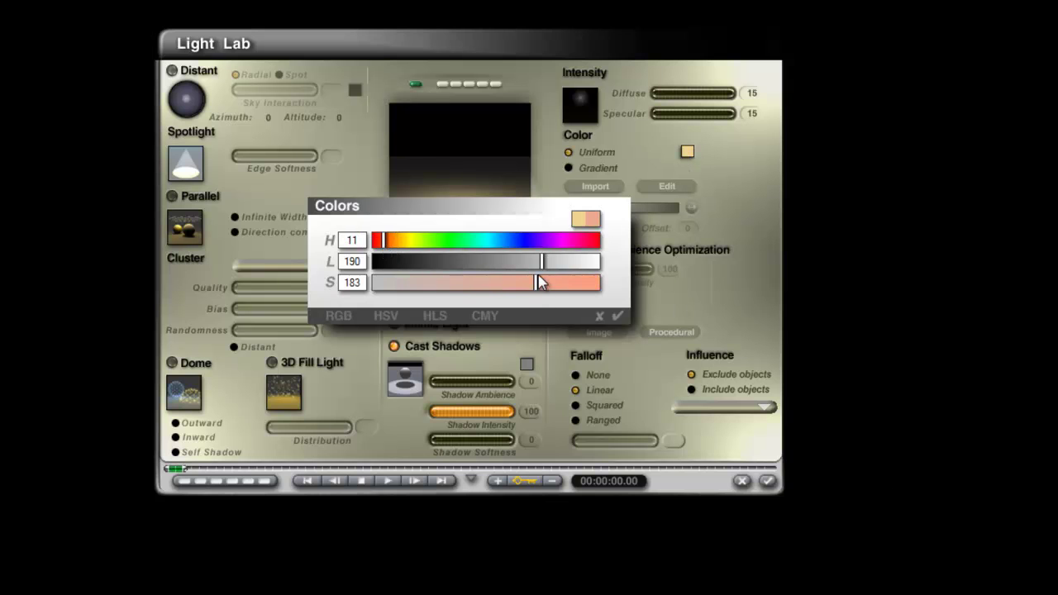
left_click_drag(541, 261, 514, 260)
left_click(617, 315)
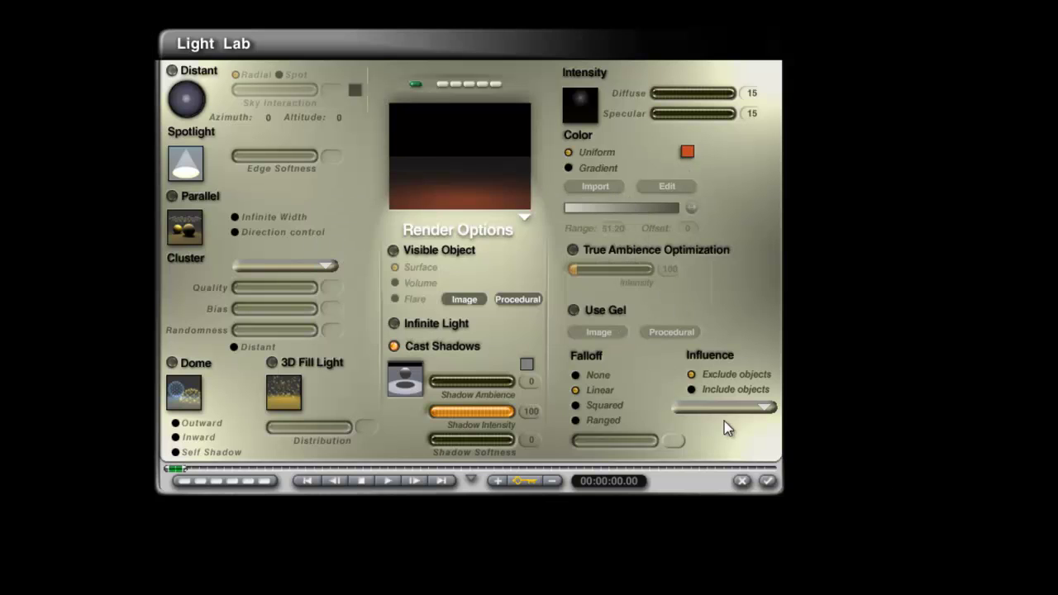
left_click(768, 481)
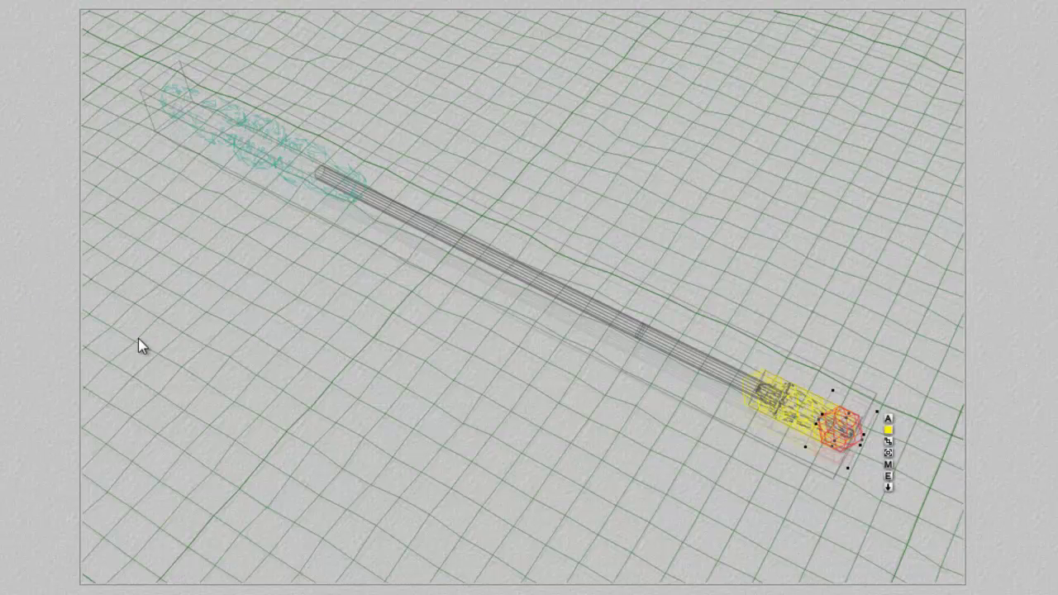
Accept the 1000 x 650 document setup, and set the render quality to Premium with Depth of Field focused on the selected light.
key("ctrl+alt+n")
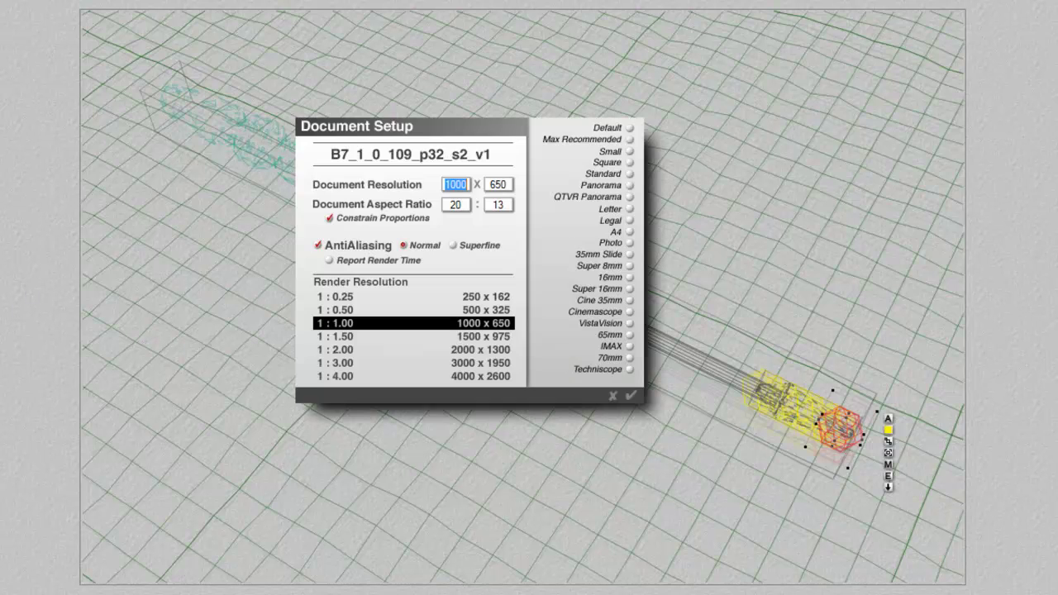
left_click(630, 395)
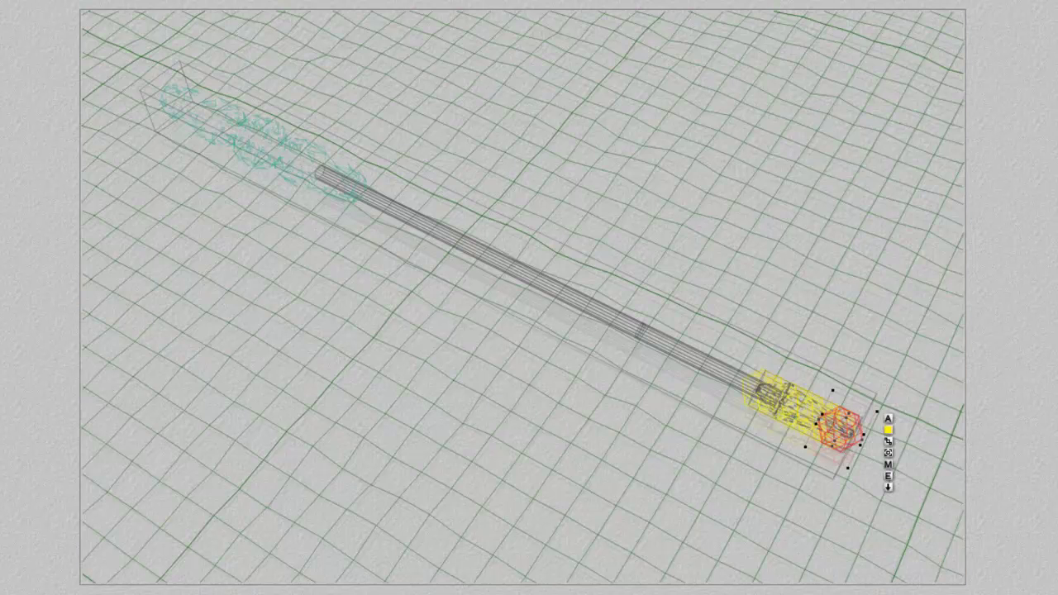
left_click(73, 366)
left_click(180, 182)
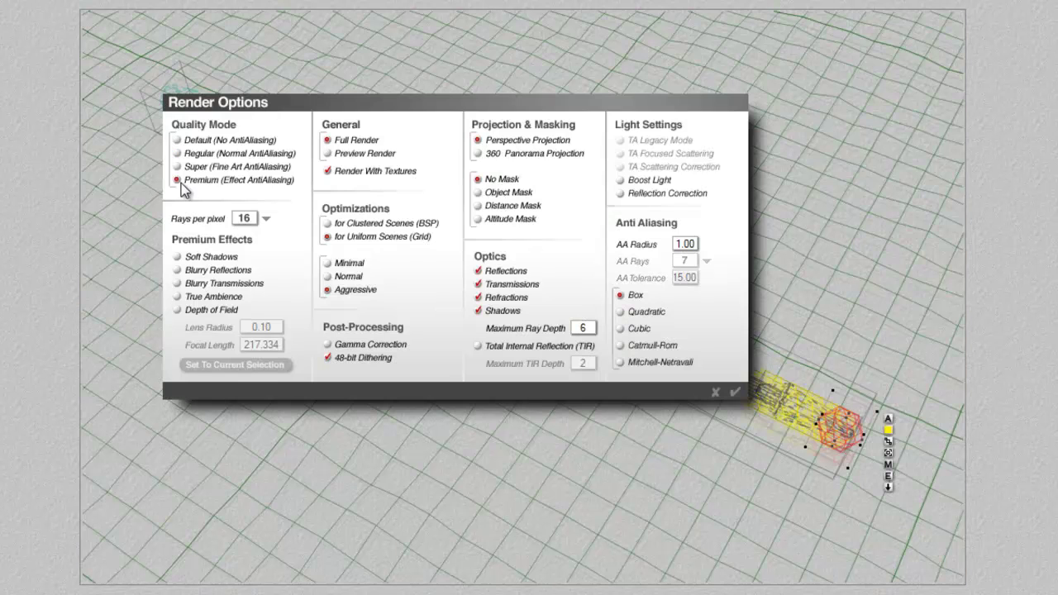
left_click(177, 309)
left_click(262, 366)
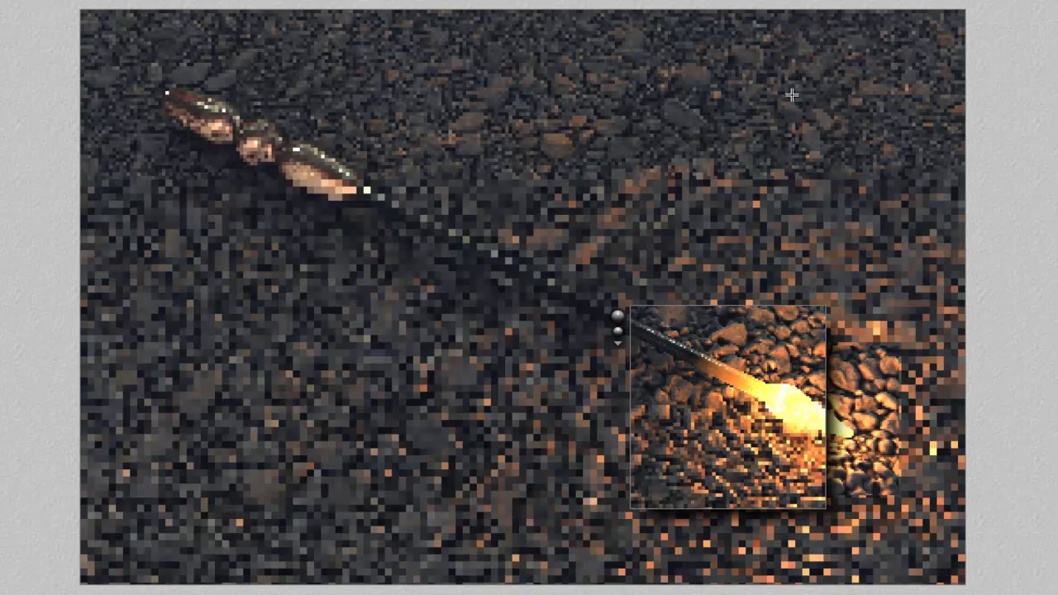
Mark out a test-render area in the upper part of the picture, and open the depth-of-field Lens Radius for editing.
left_click_drag(716, 86, 532, 15)
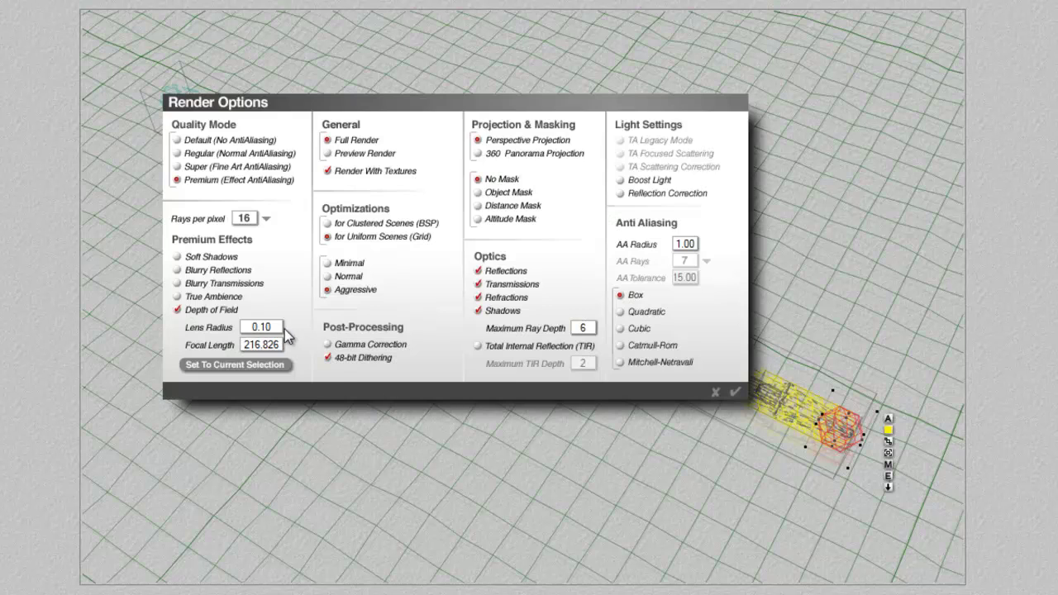
left_click(280, 327)
key("BackSpace")
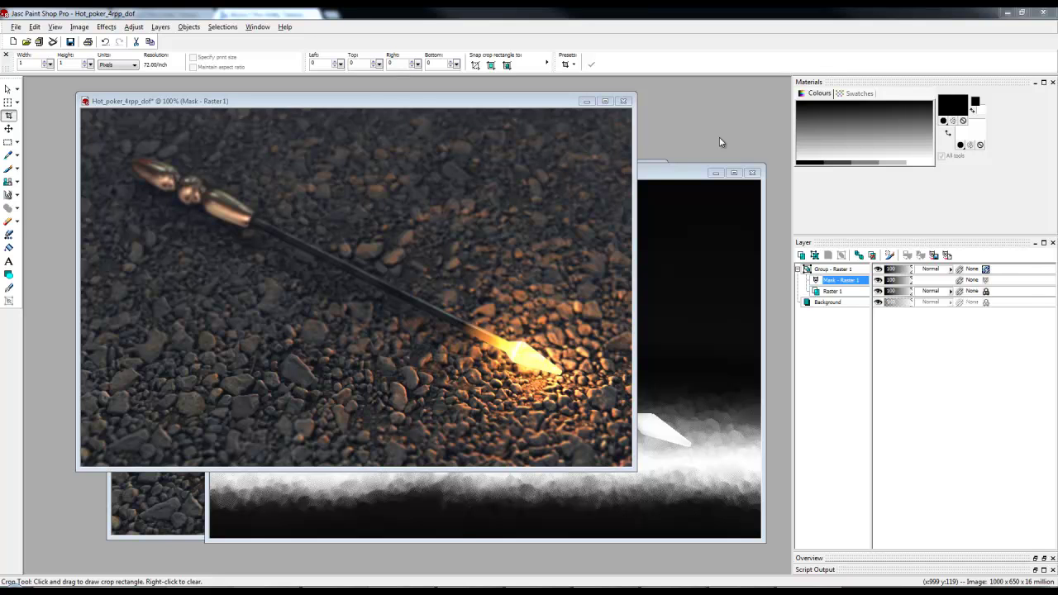
Switch to Paint Shop Pro and compare the Hot_poker_distance_mask and Hot_poker_sharp images with the masked Hot_poker_4rpp_dof composite.
left_click(685, 173)
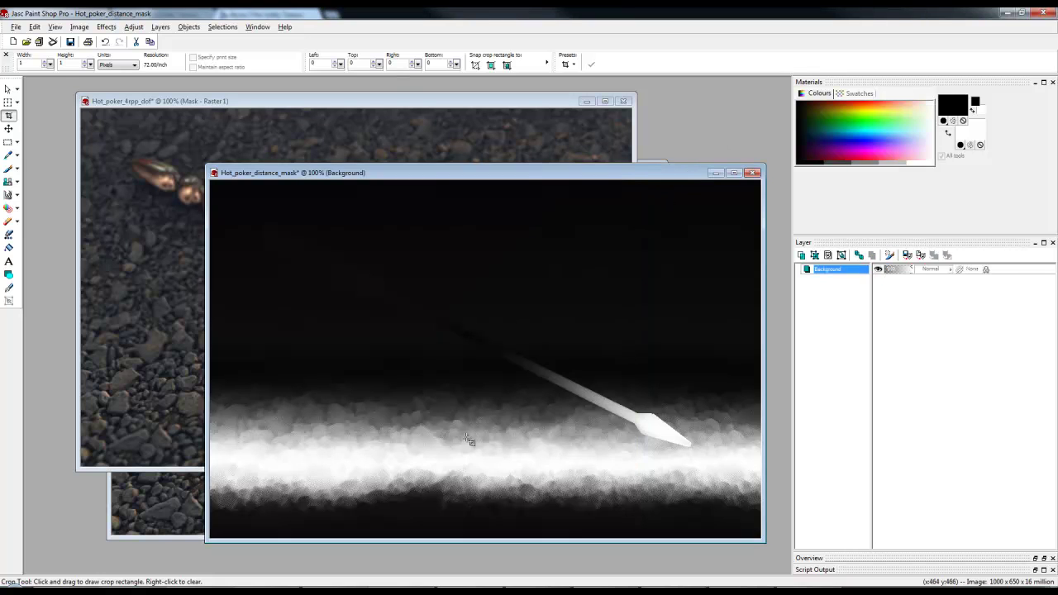
left_click(519, 102)
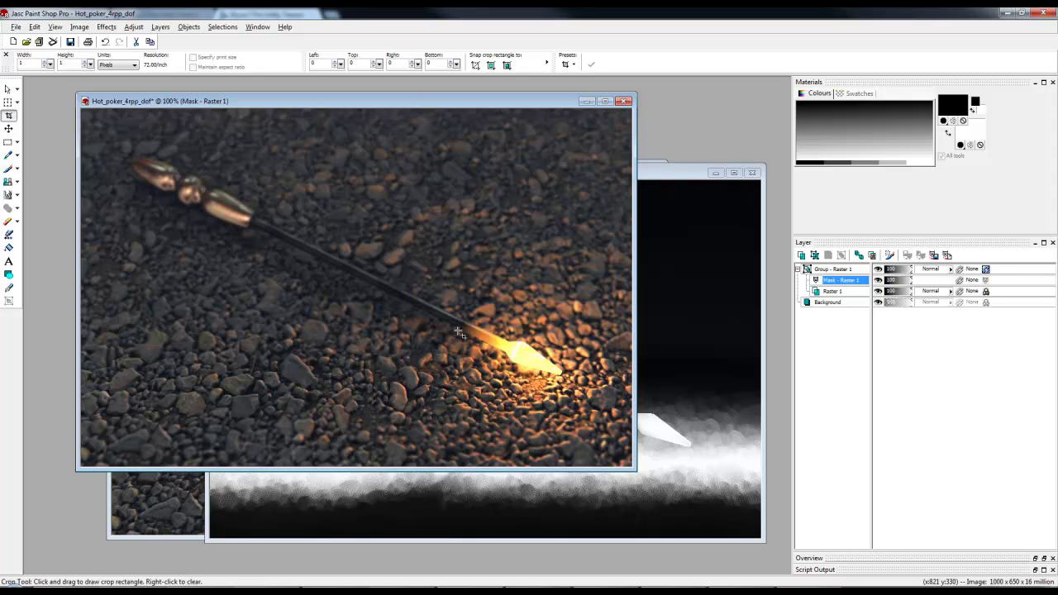
left_click(133, 530)
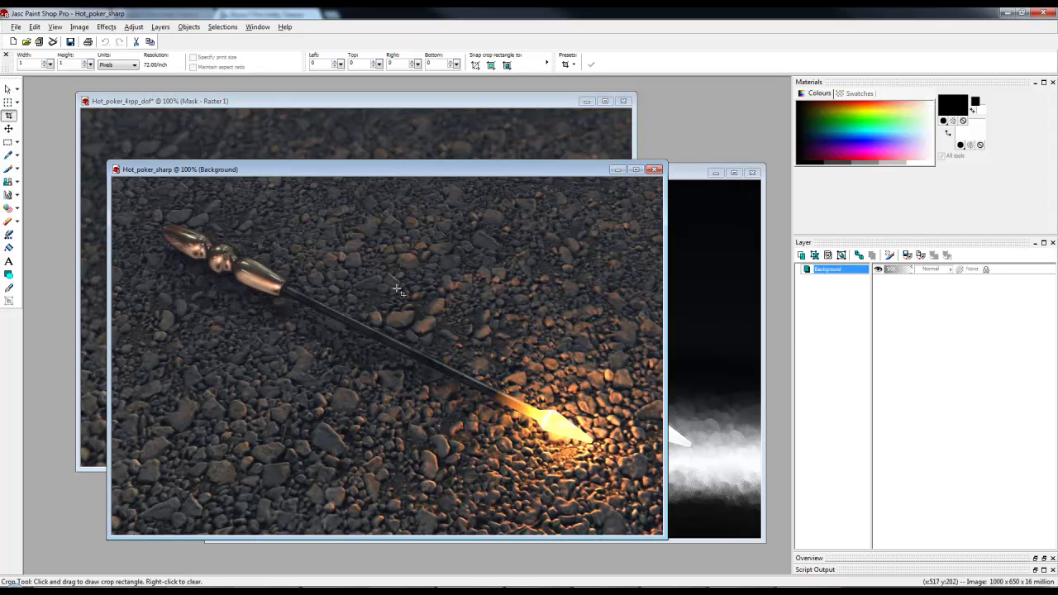
left_click(368, 107)
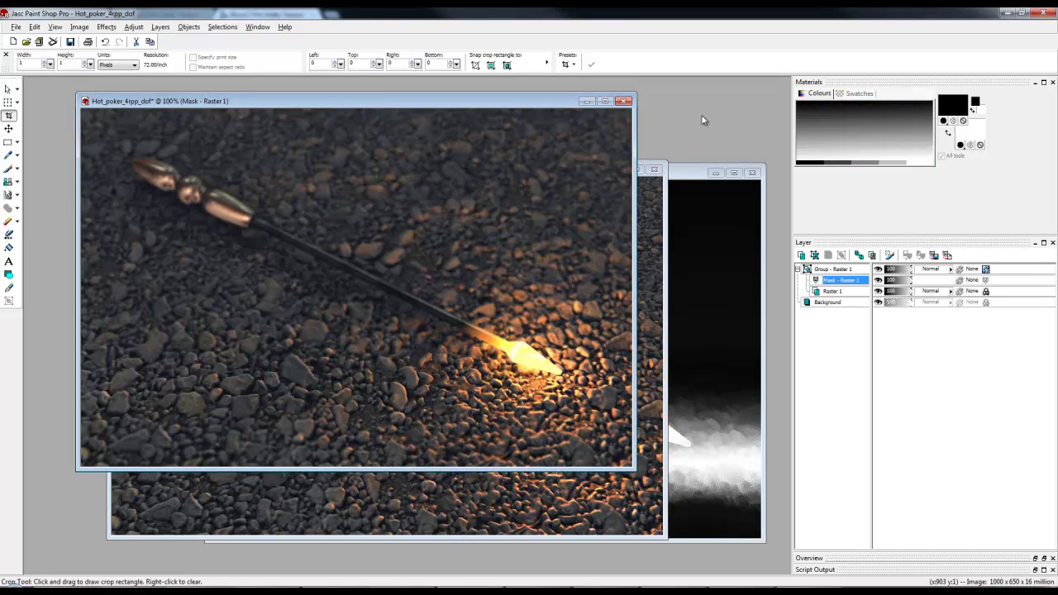